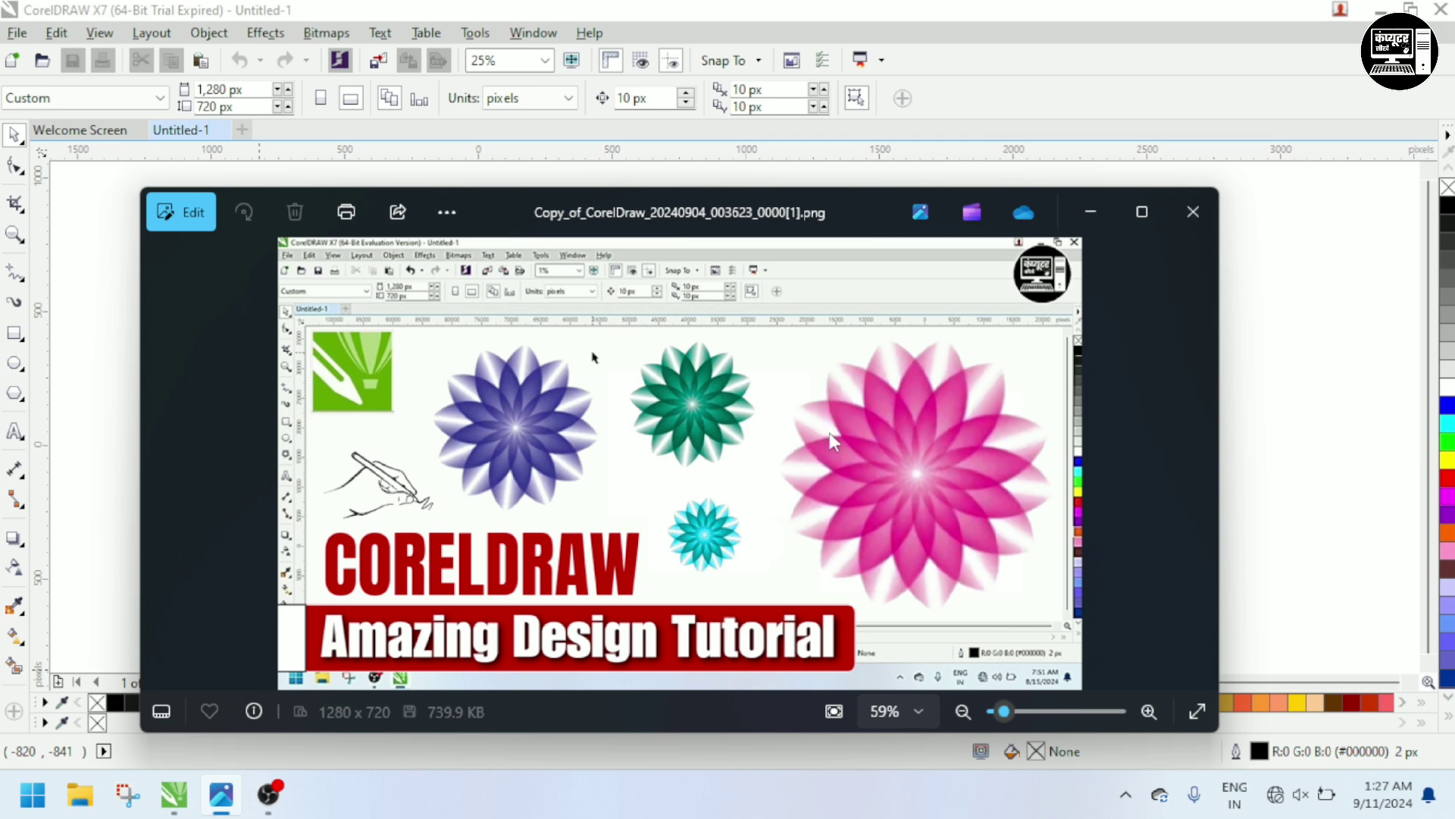
Close the reference image preview and draw a near-circular ellipse about 150 by 153 px on the empty canvas.
left_click(1192, 213)
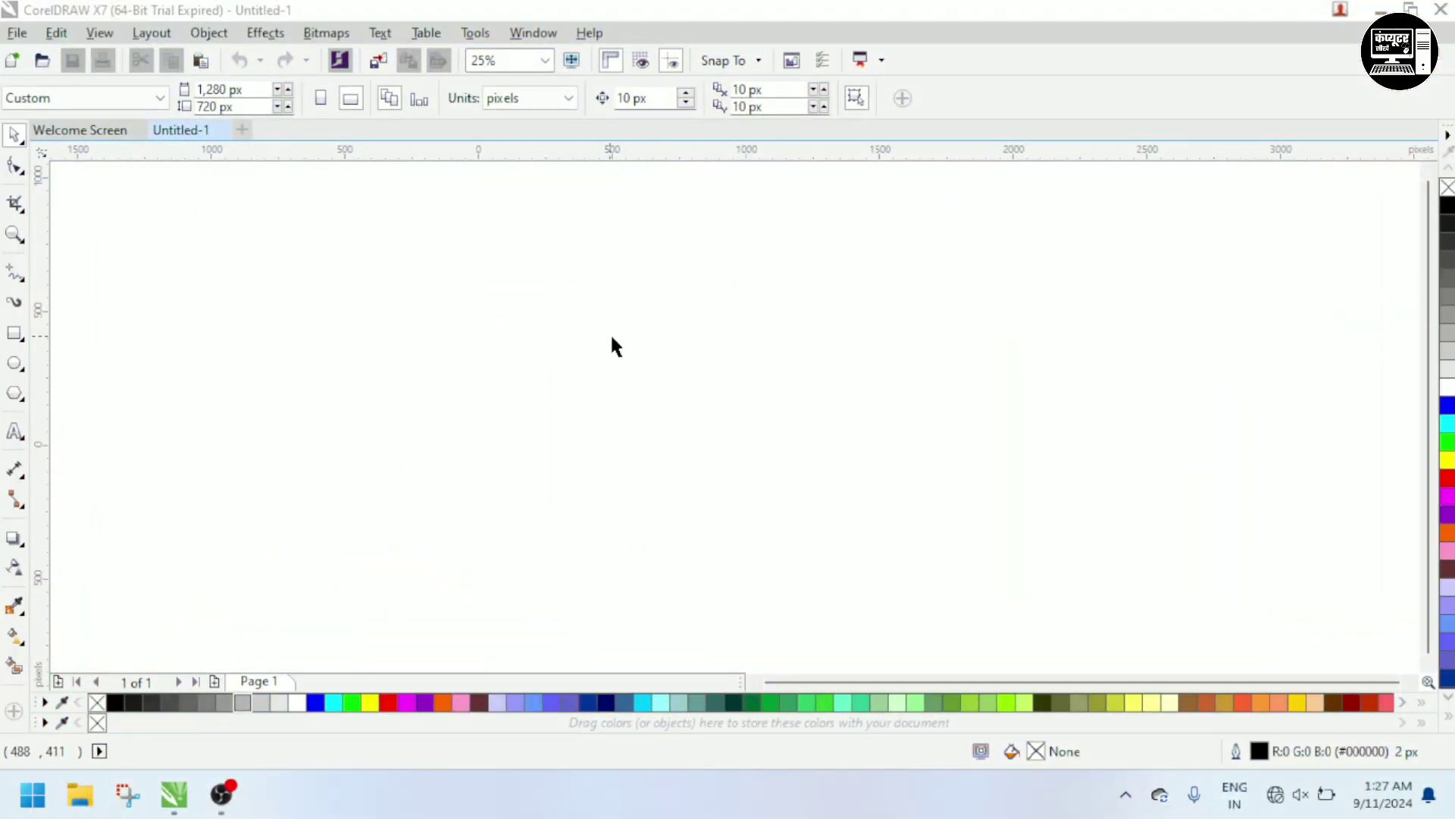
scroll(622, 336, "down", 8)
scroll(624, 343, "up", 4)
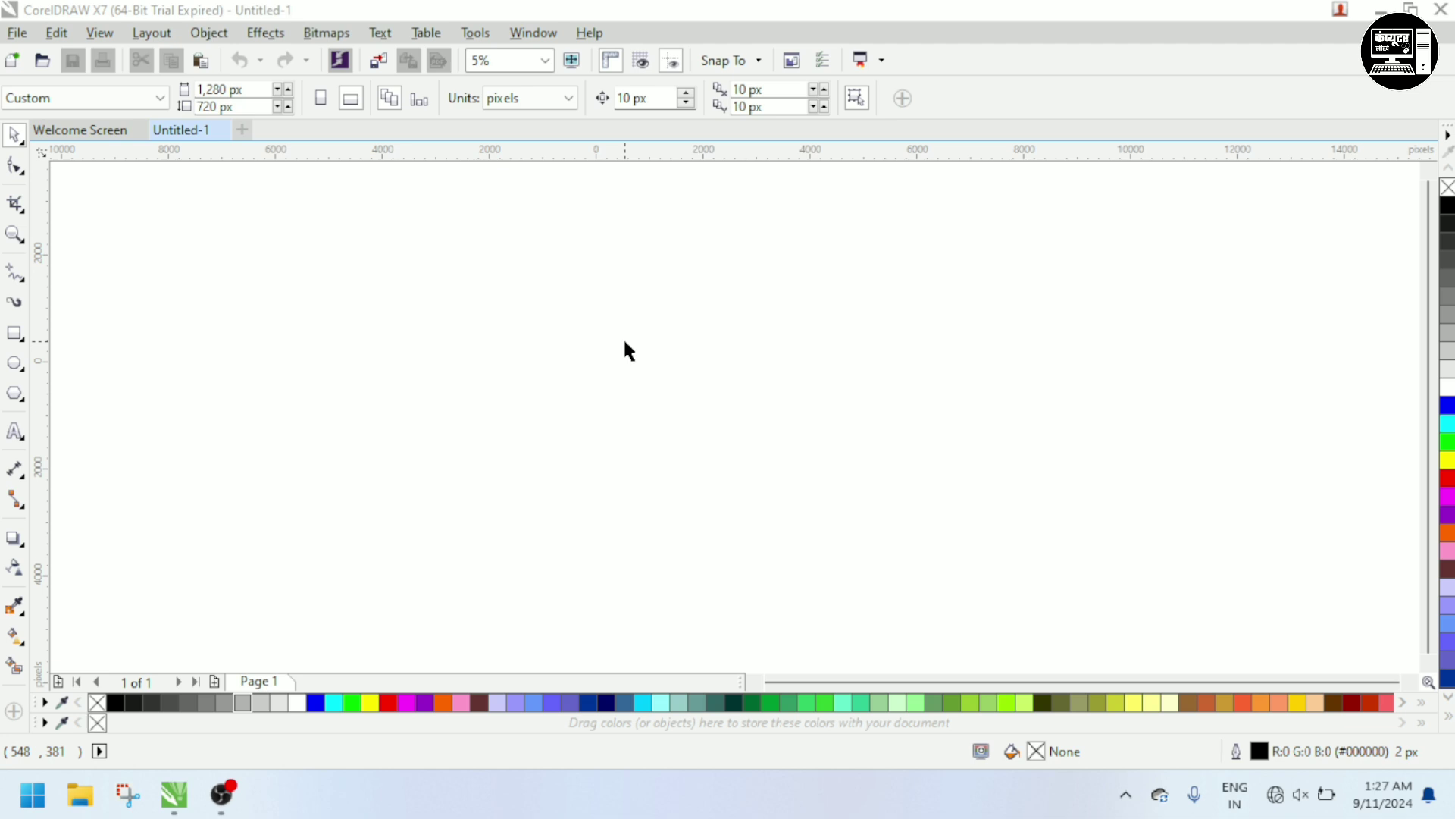
left_click(545, 60)
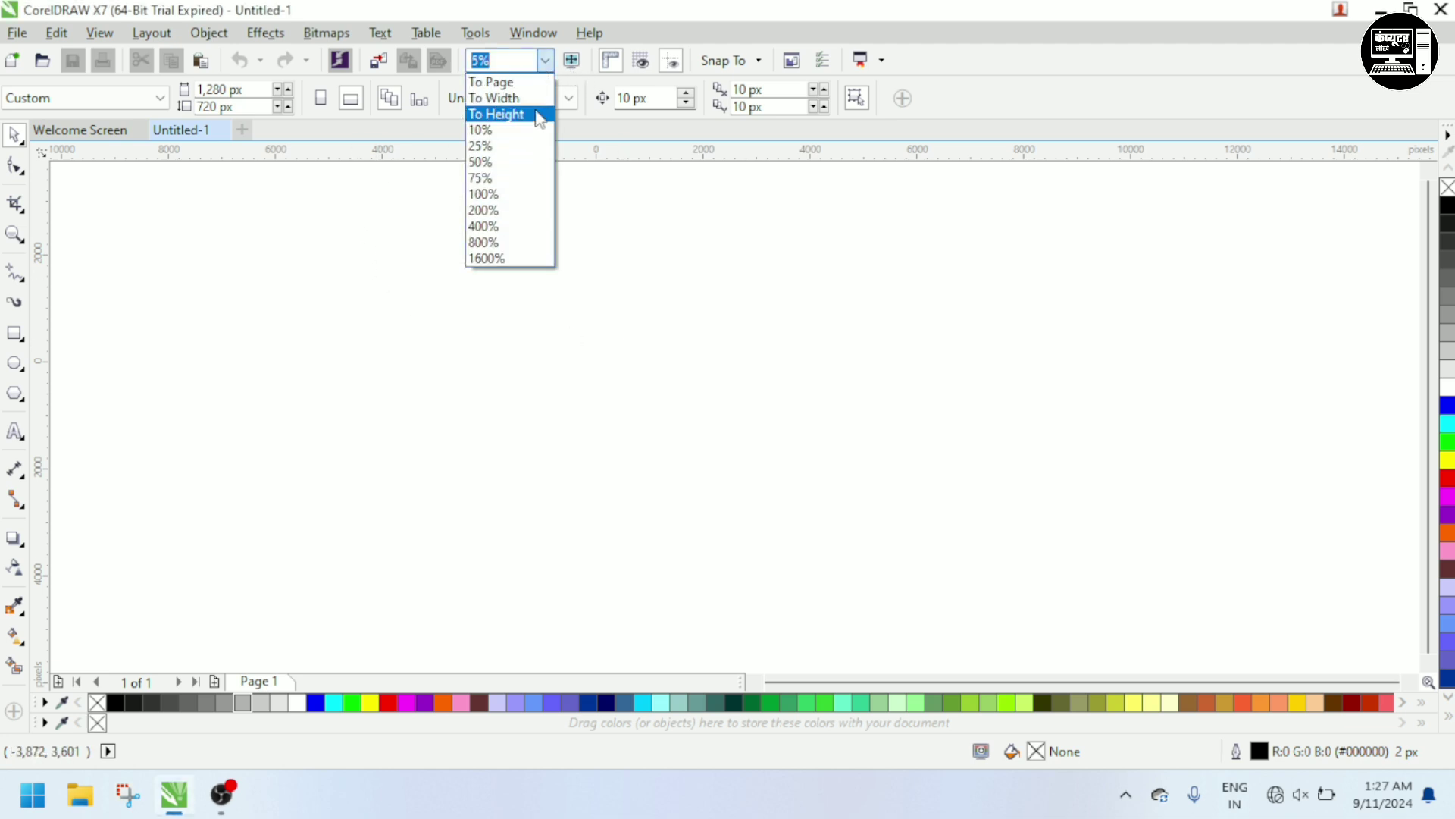
left_click(522, 198)
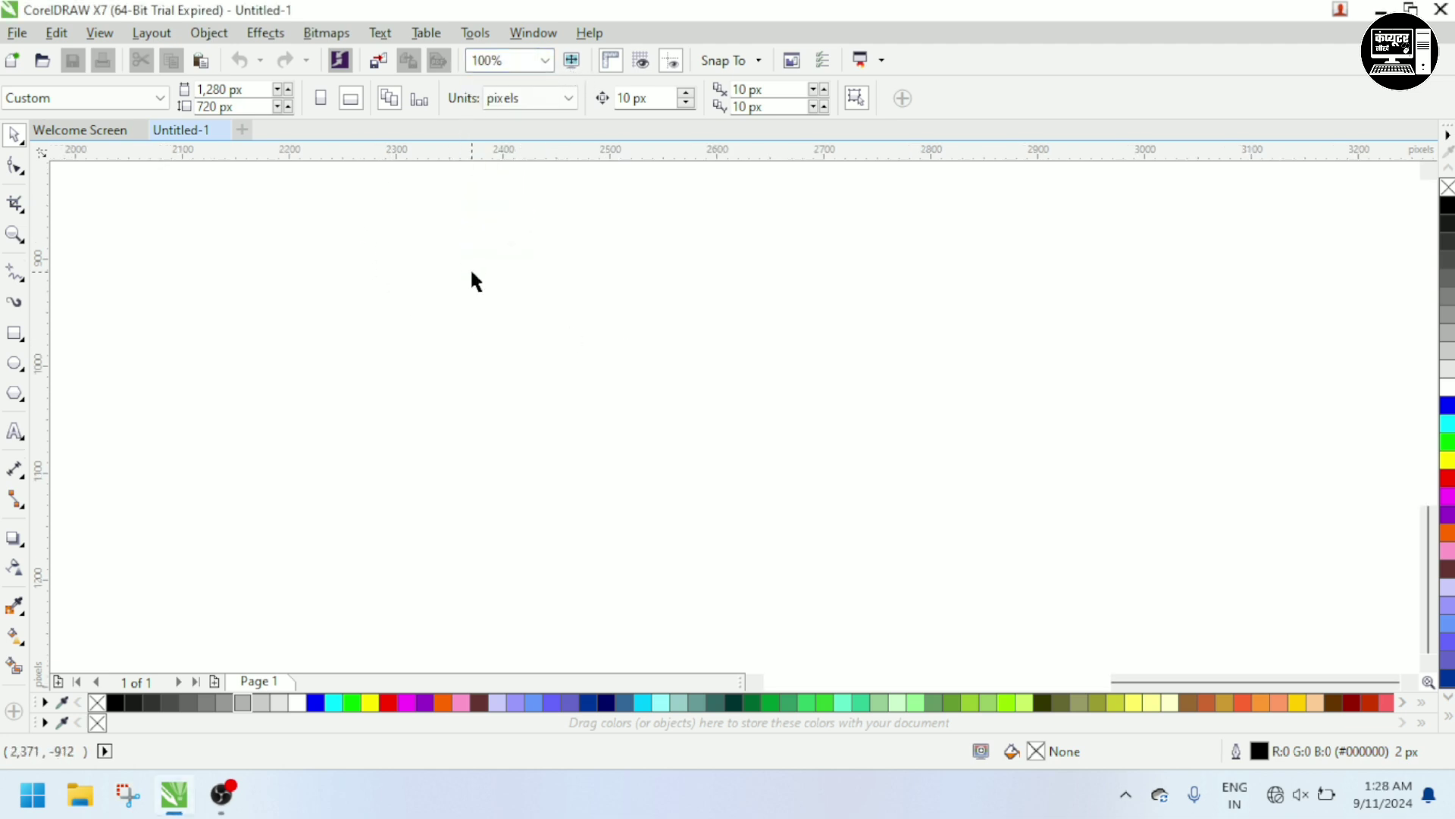
left_click(14, 363)
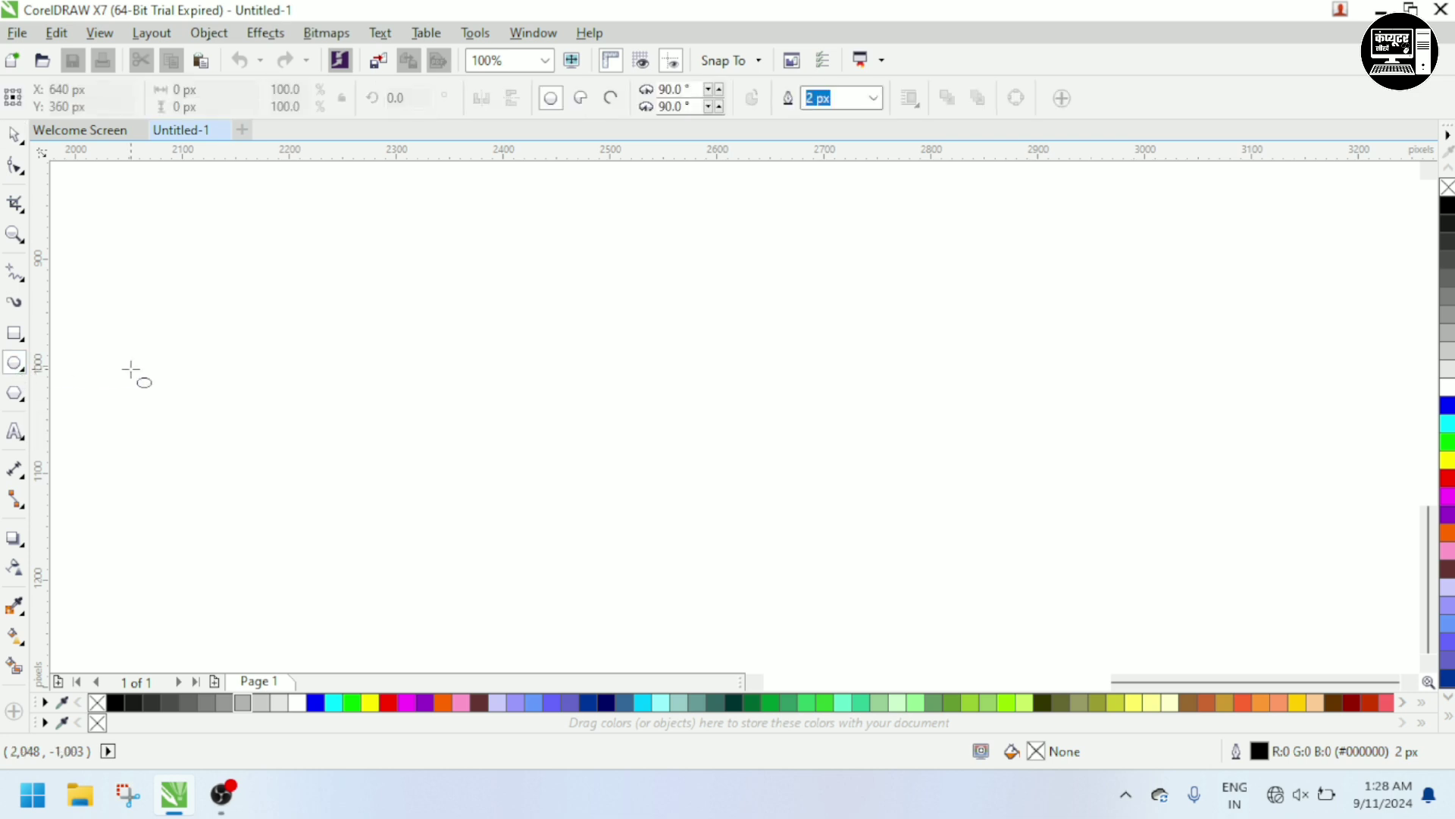
left_click_drag(389, 295, 553, 459)
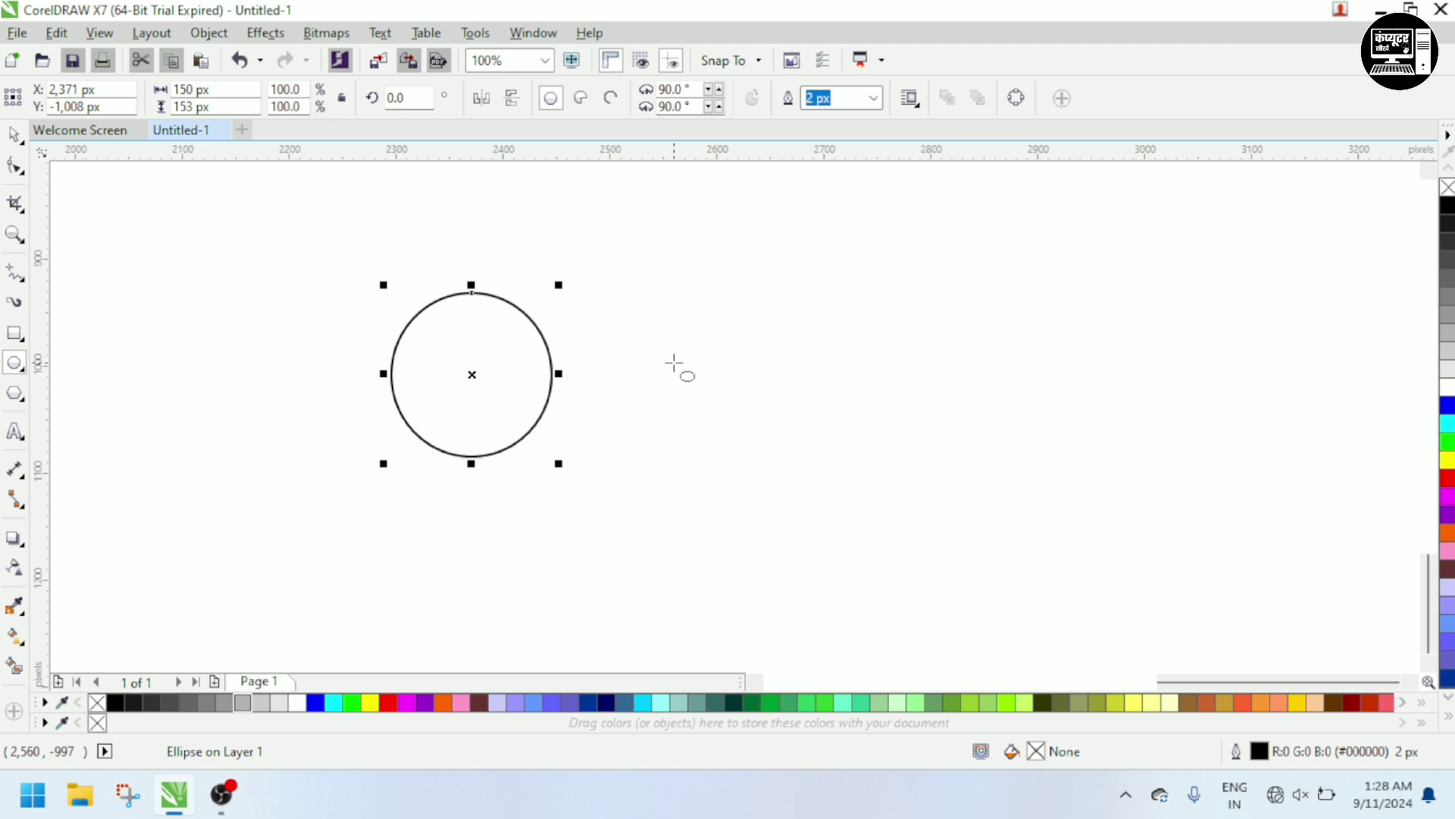
Duplicate the circle and move the copy sideways, nearly level with the original, so the two partly overlap.
key("ctrl+d")
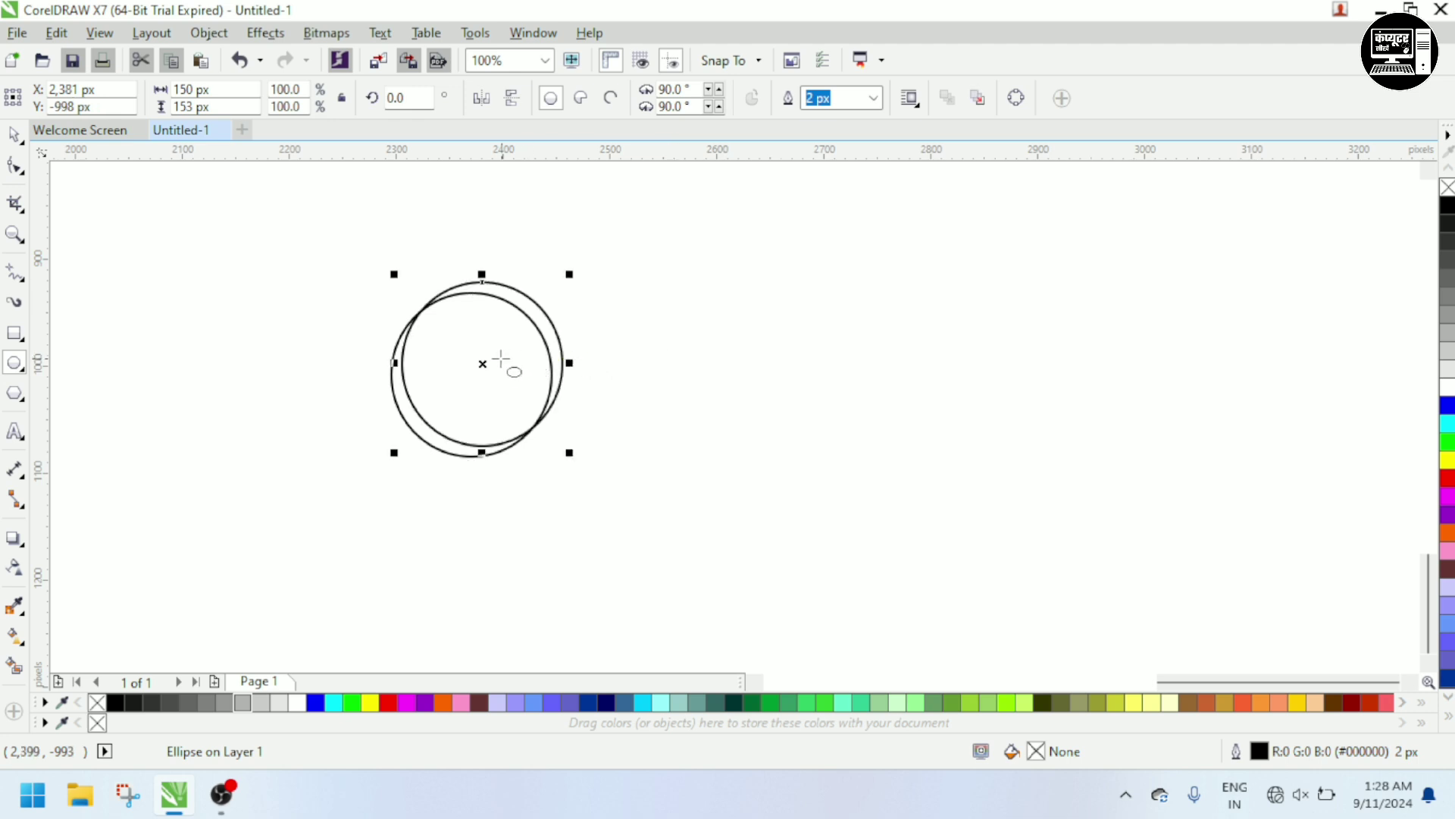
left_click_drag(480, 364, 574, 389)
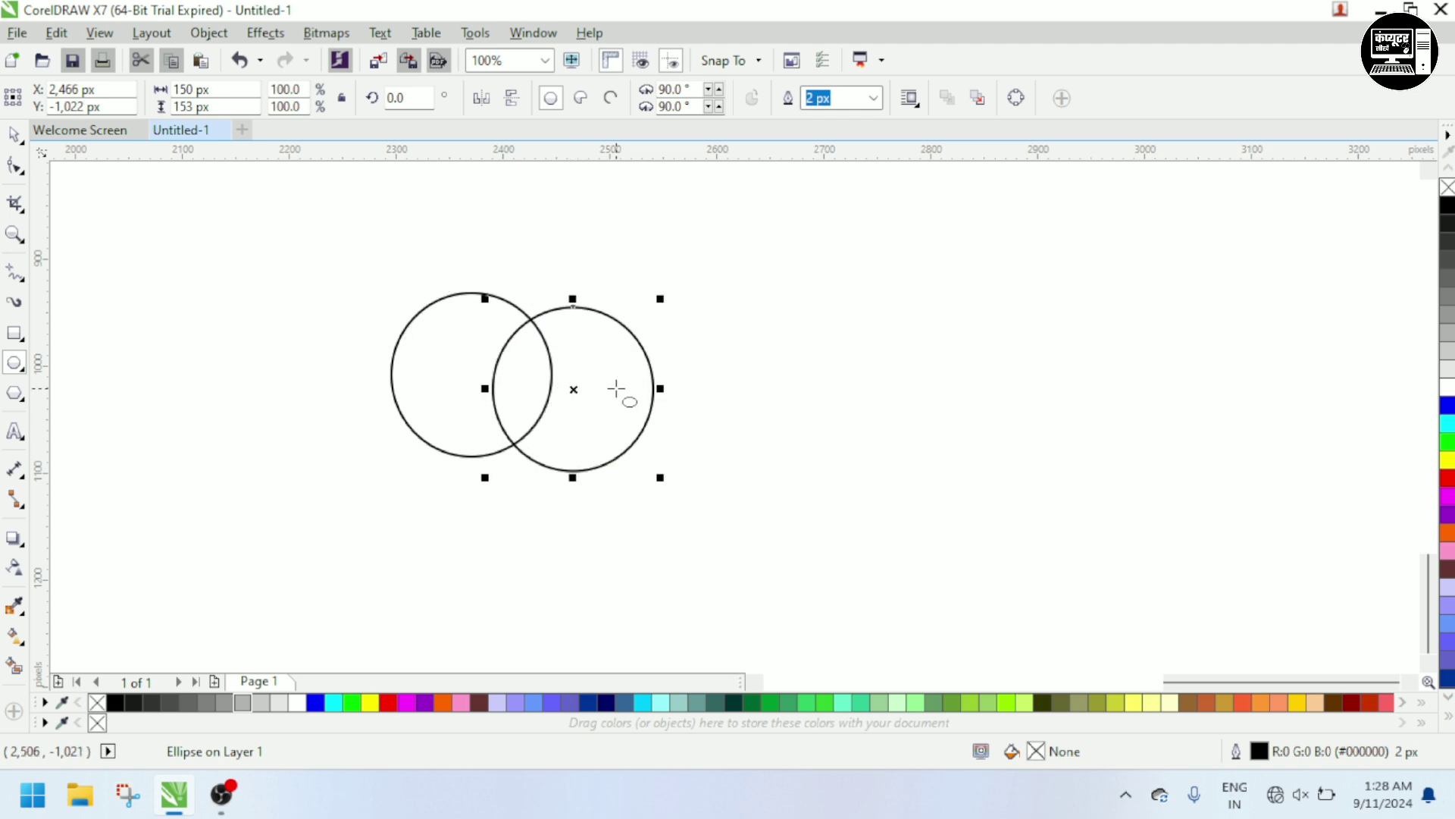
key("Up")
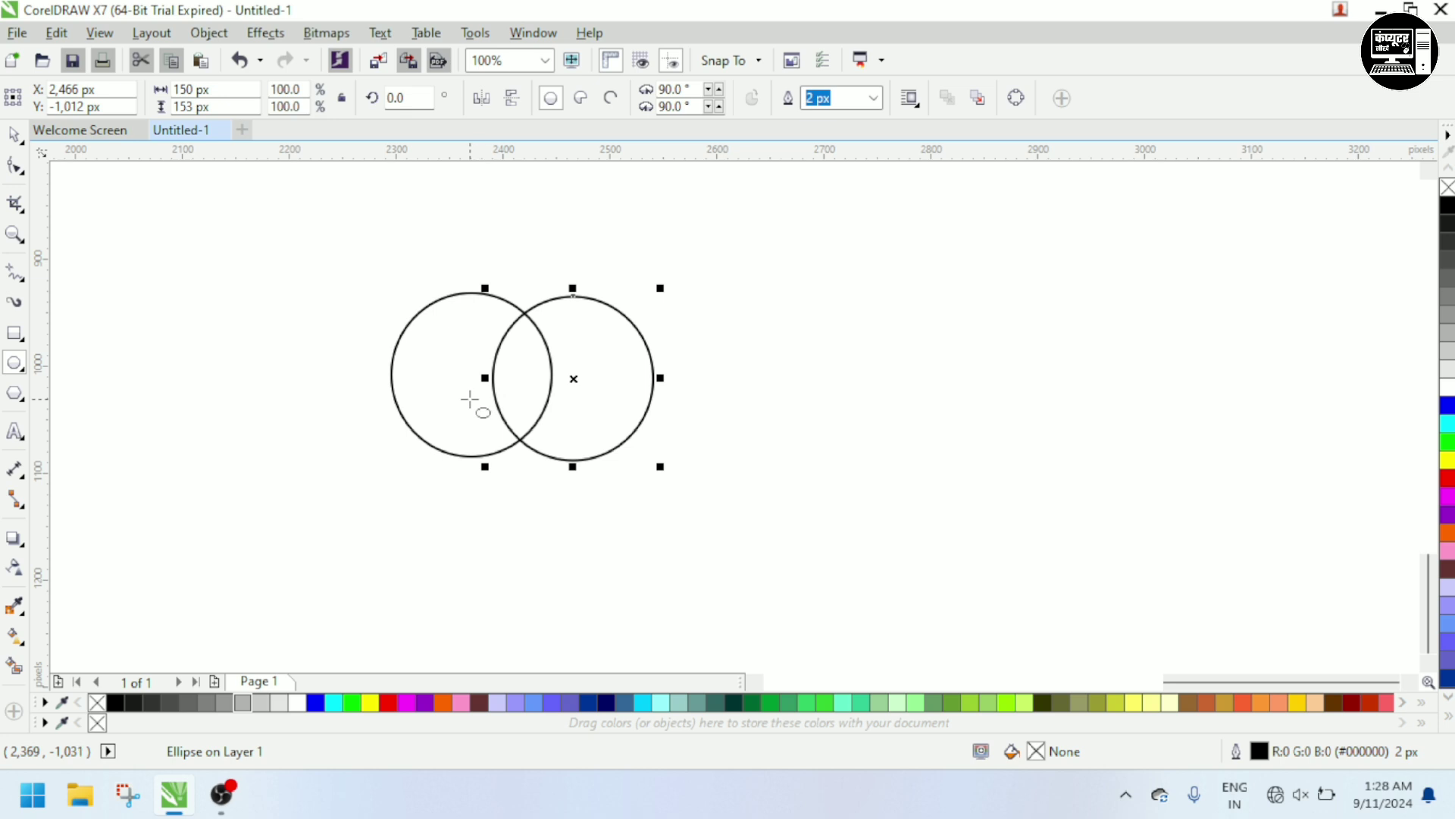
Create a petal shape from the intersection of the two circles and fill it with blue (#0000FF).
left_click(13, 134)
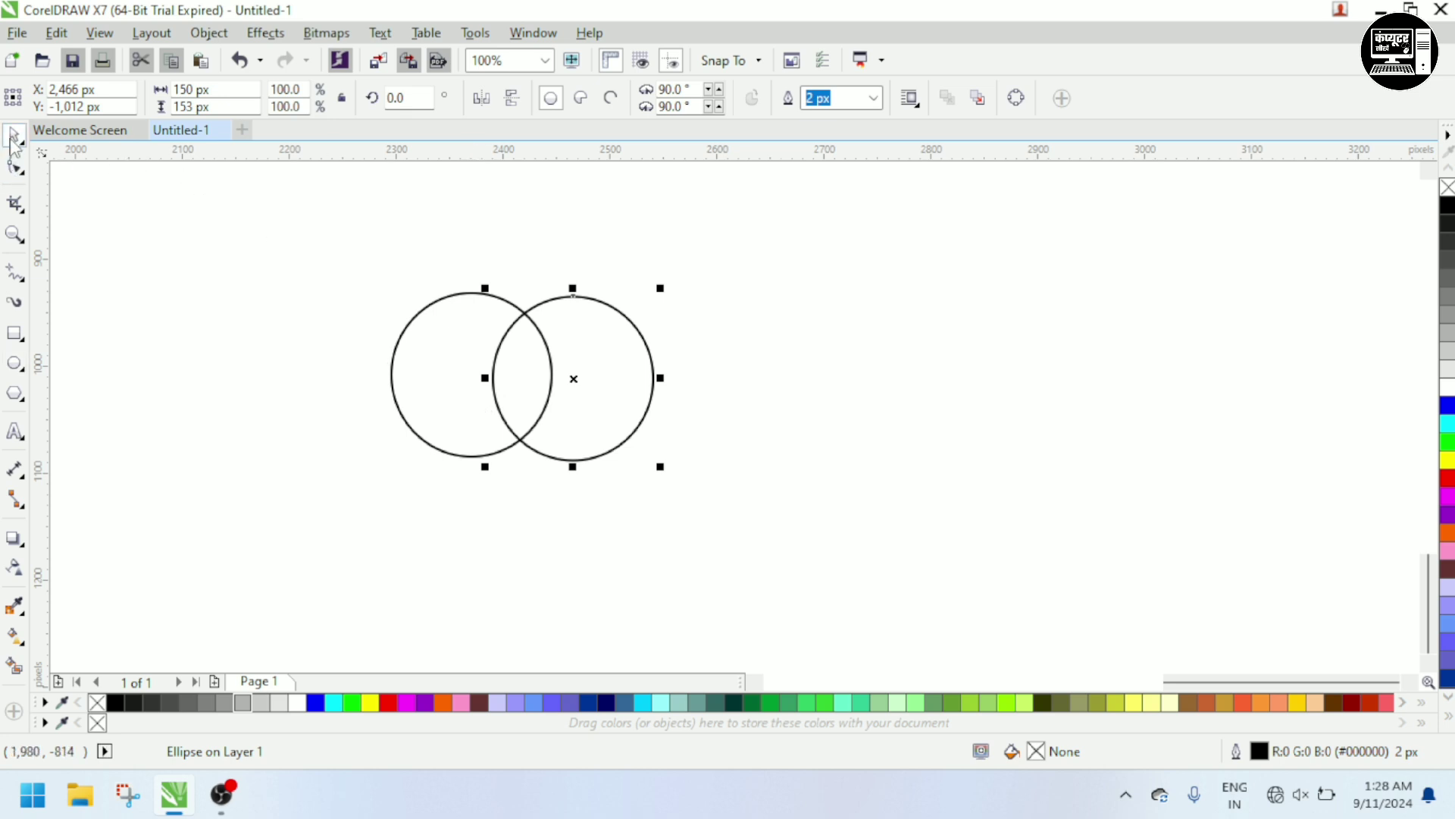
left_click(243, 254)
left_click_drag(349, 264, 576, 381)
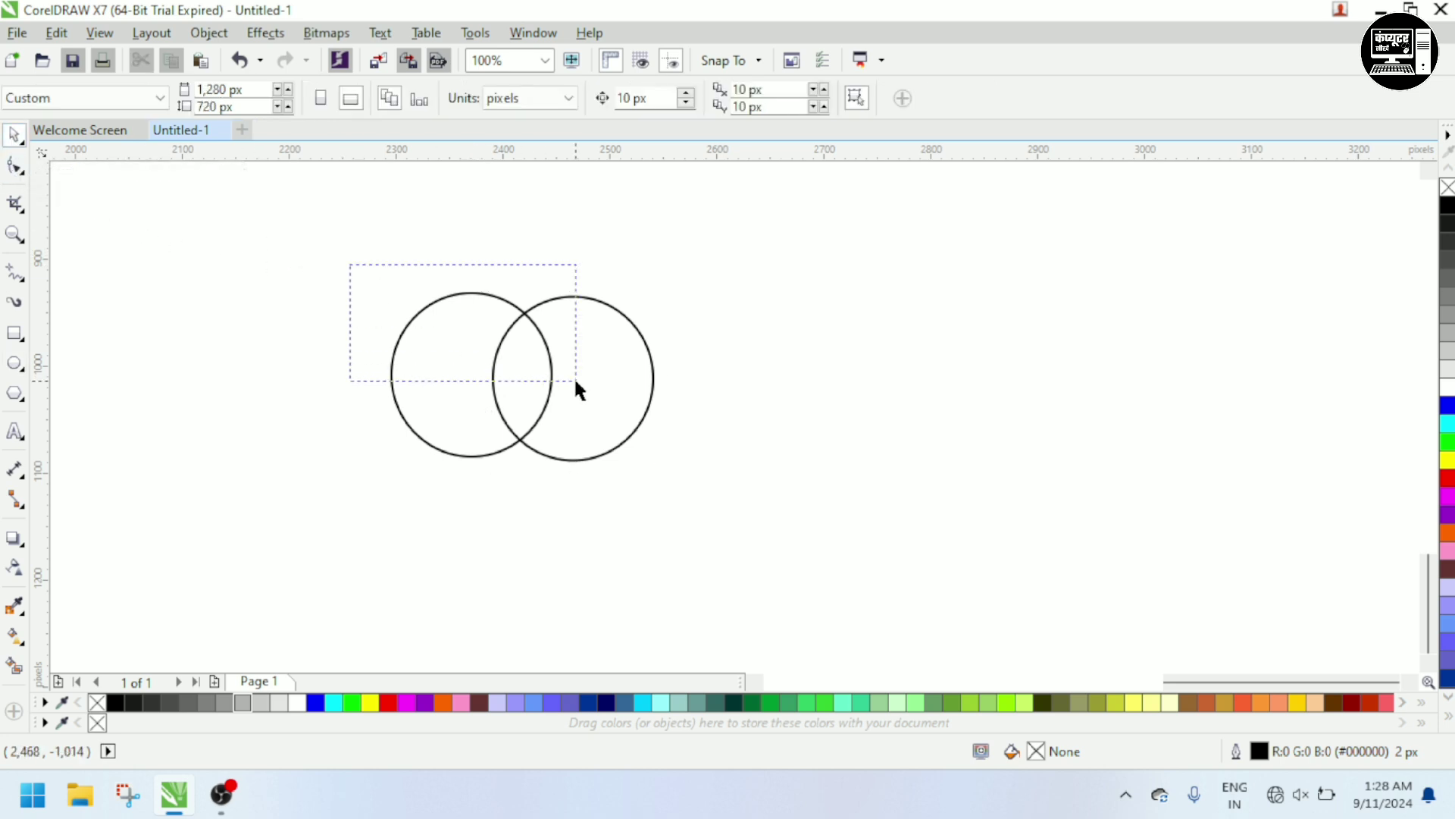
left_click_drag(730, 482, 730, 486)
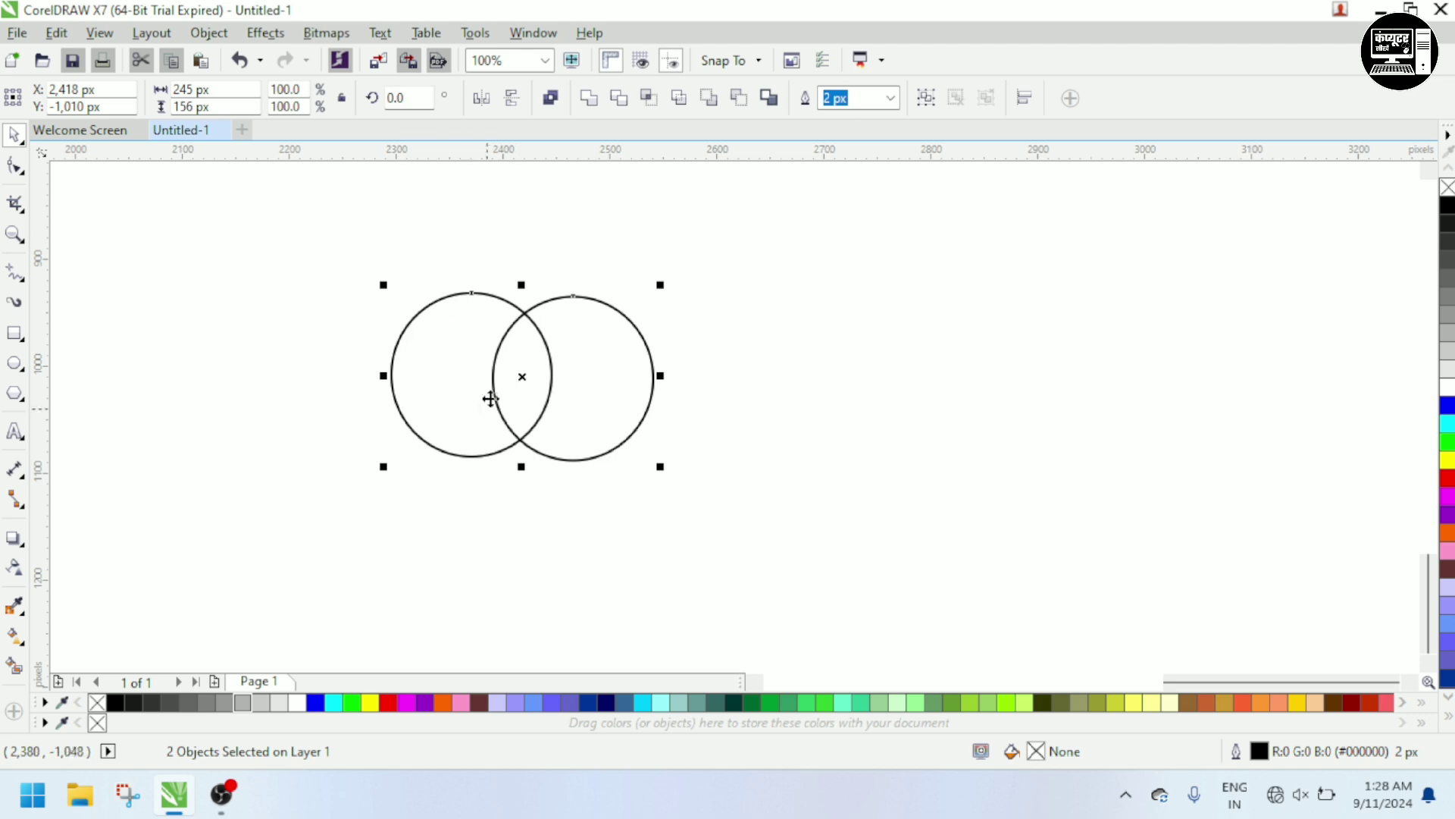
left_click(644, 106)
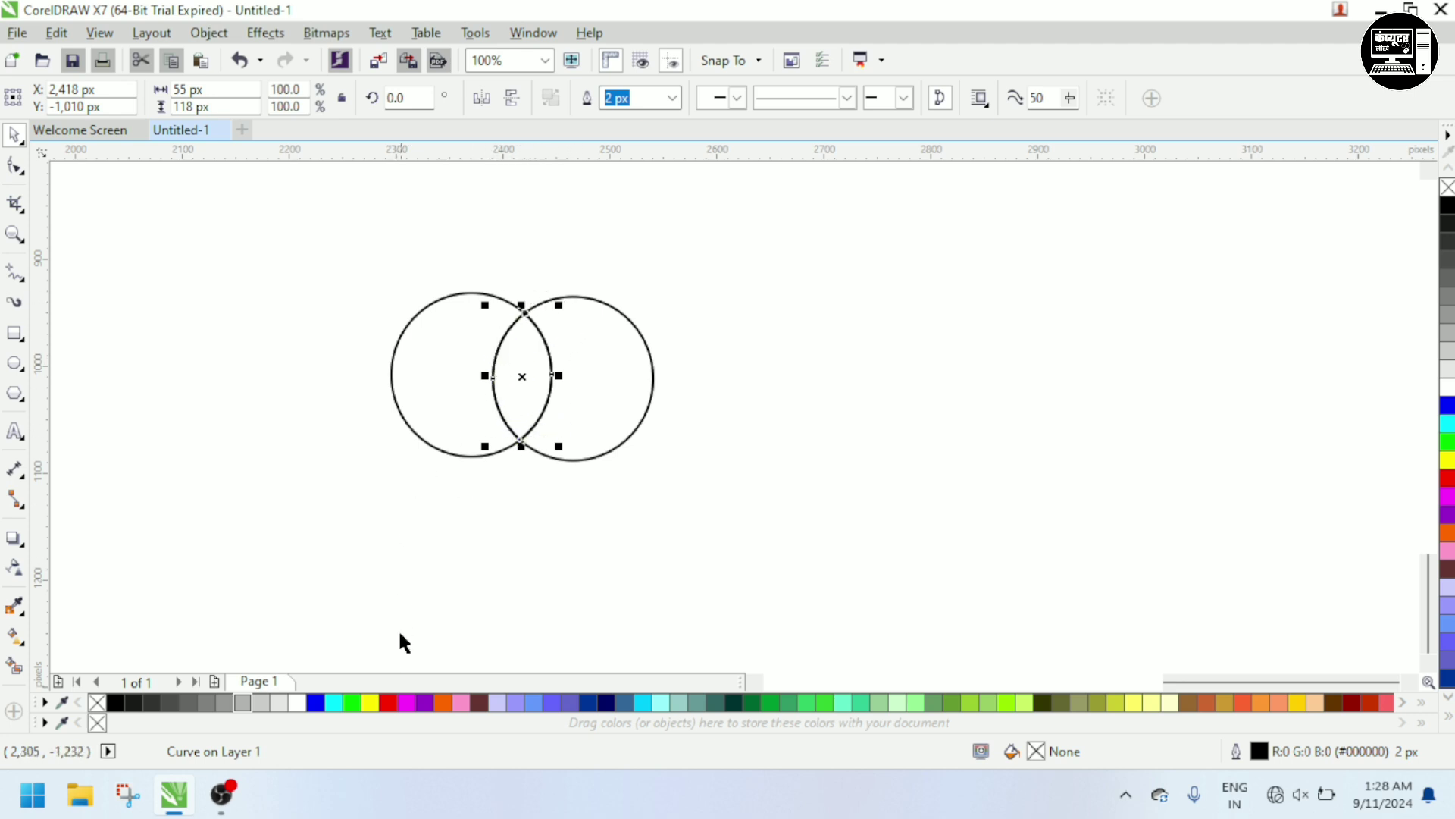
left_click(314, 702)
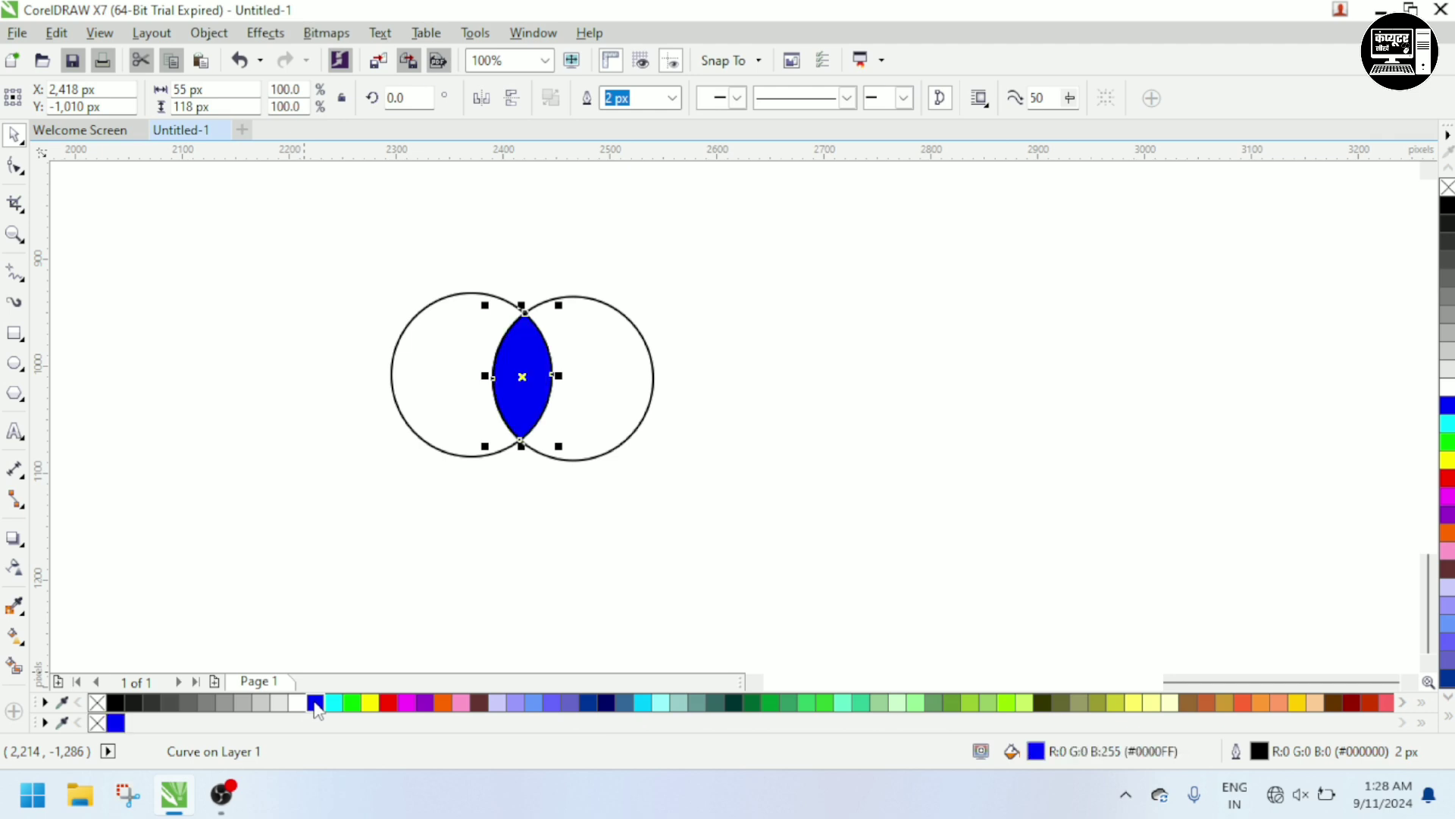
Delete the two source circles and enlarge the blue petal proportionally to about 91 by 195 px.
left_click(235, 408)
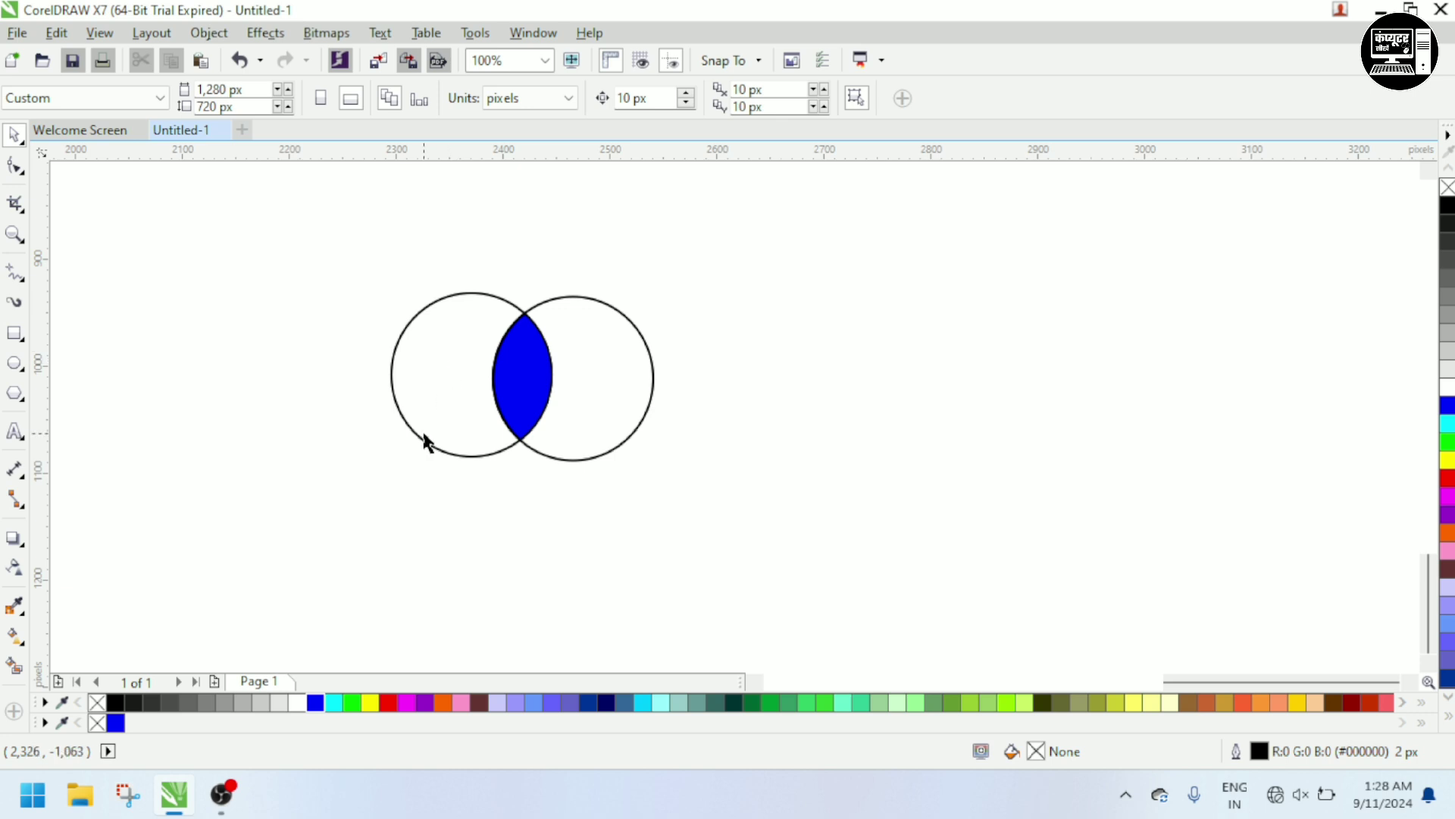
left_click(418, 372)
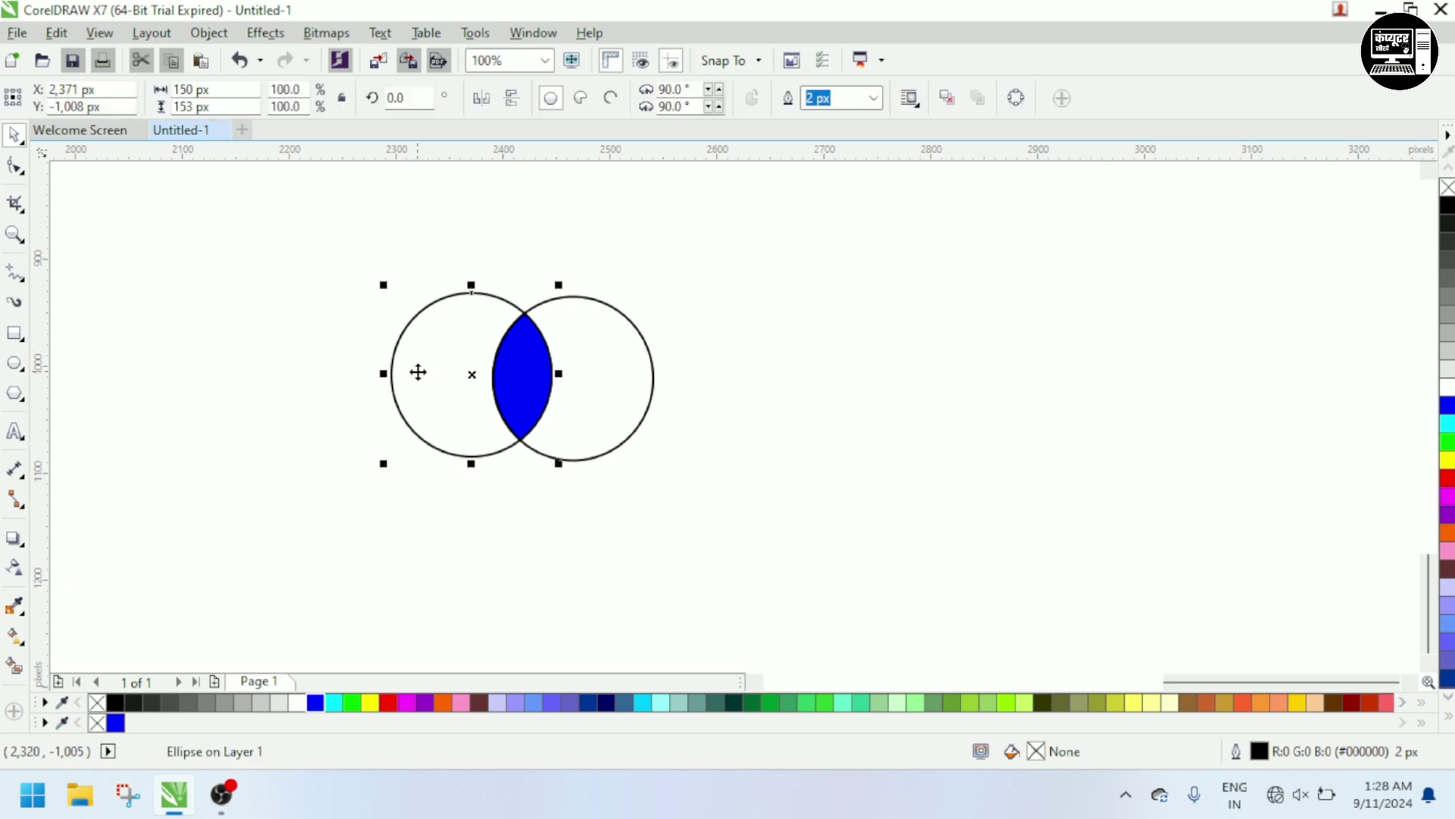
key("Delete")
left_click(599, 394)
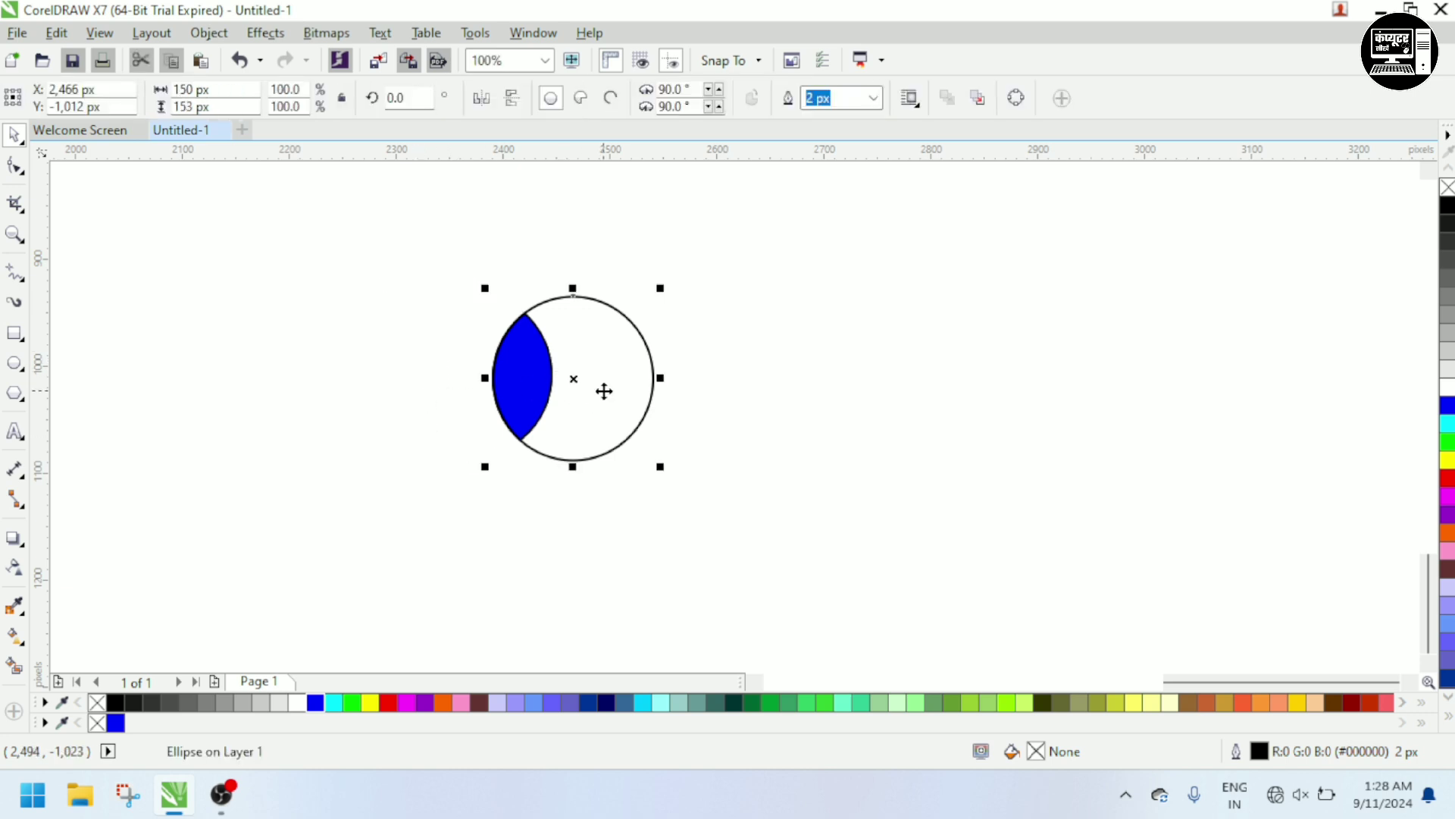
key("Delete")
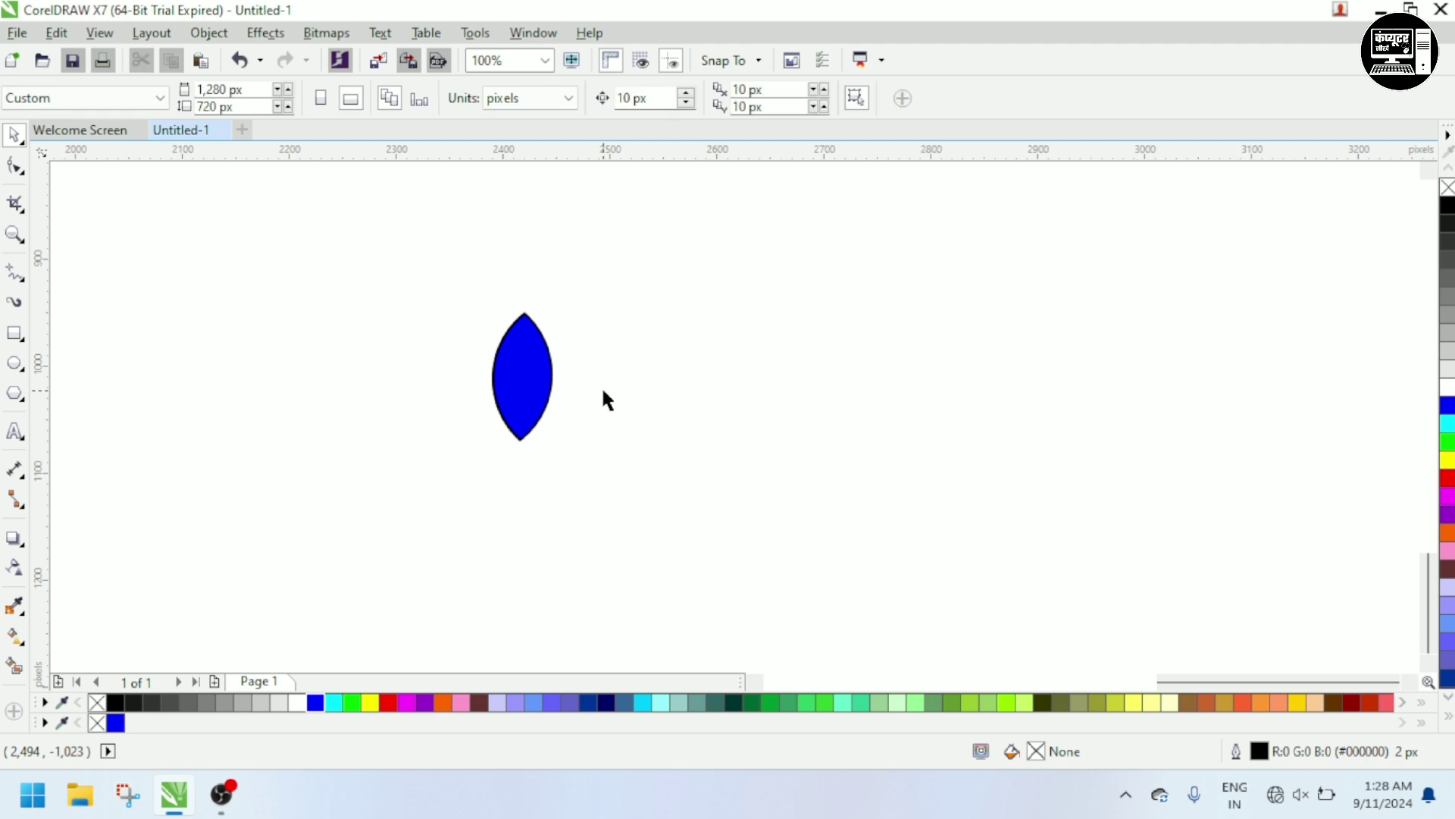
left_click(513, 374)
left_click_drag(563, 446, 599, 528)
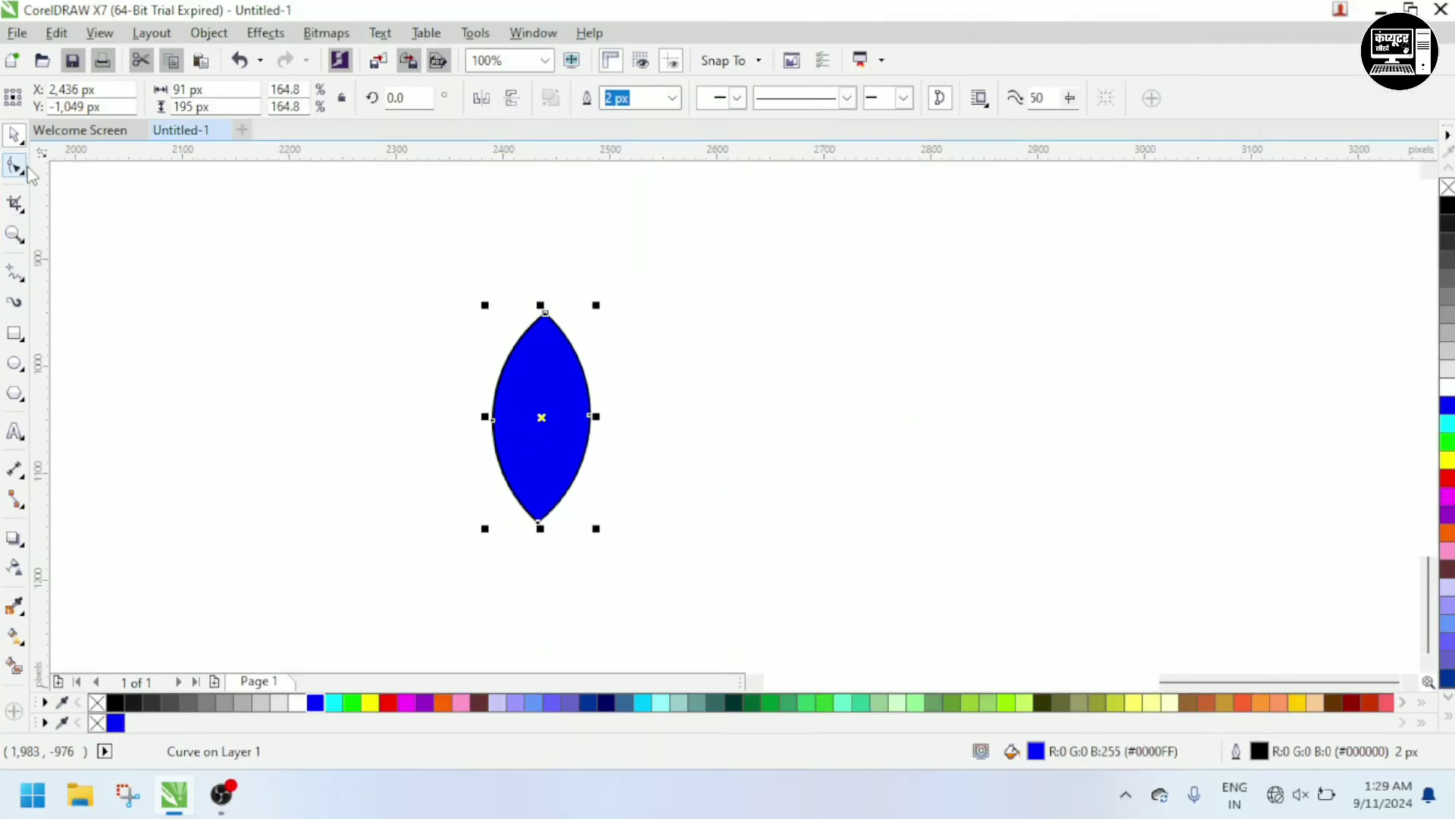
Apply a linear fountain transparency to the petal, from opaque at its left edge to fully transparent just past its middle.
left_click(14, 570)
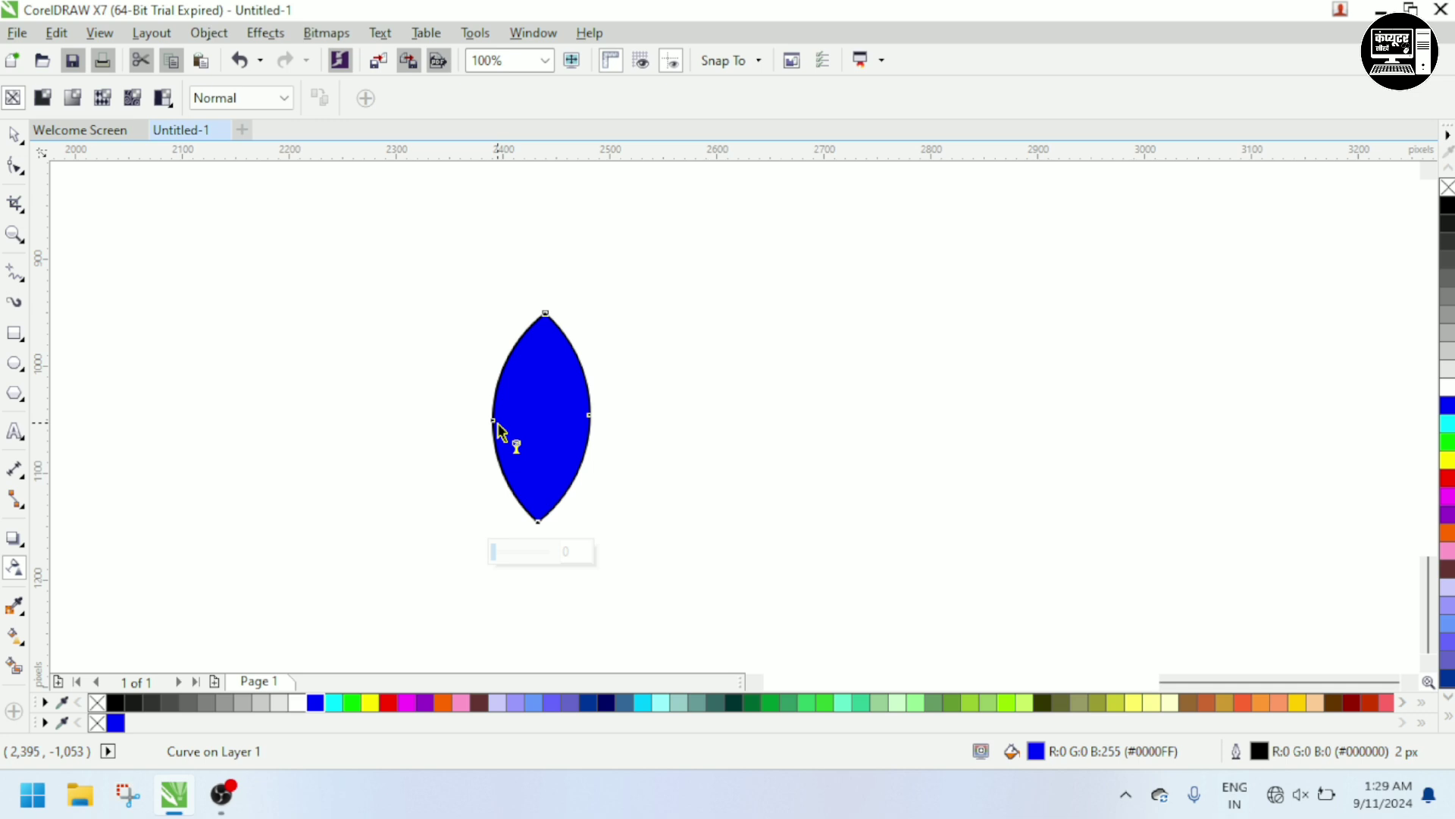
scroll(494, 427, "up", 2)
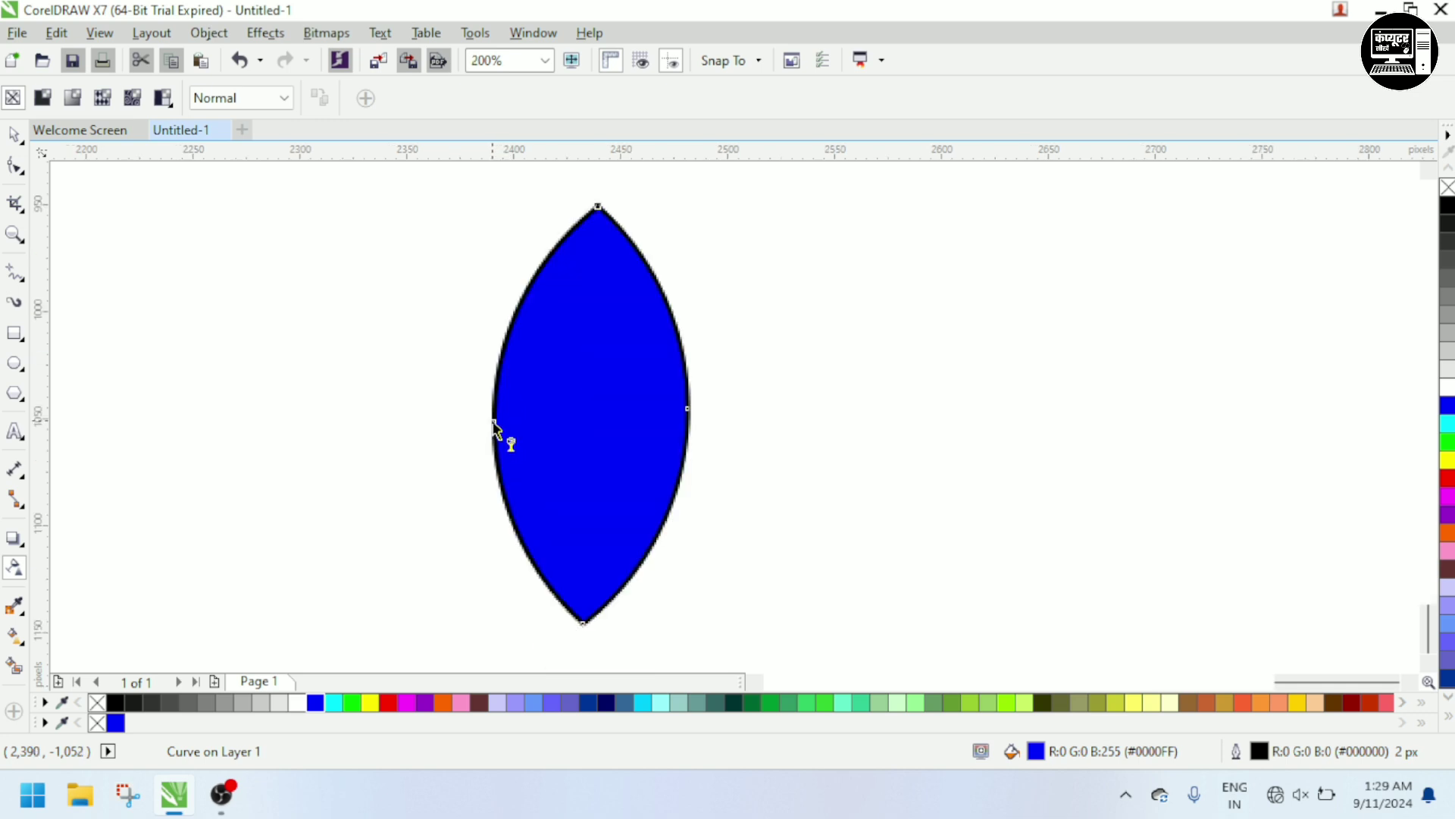
left_click_drag(508, 419, 585, 426)
left_click_drag(594, 424, 595, 425)
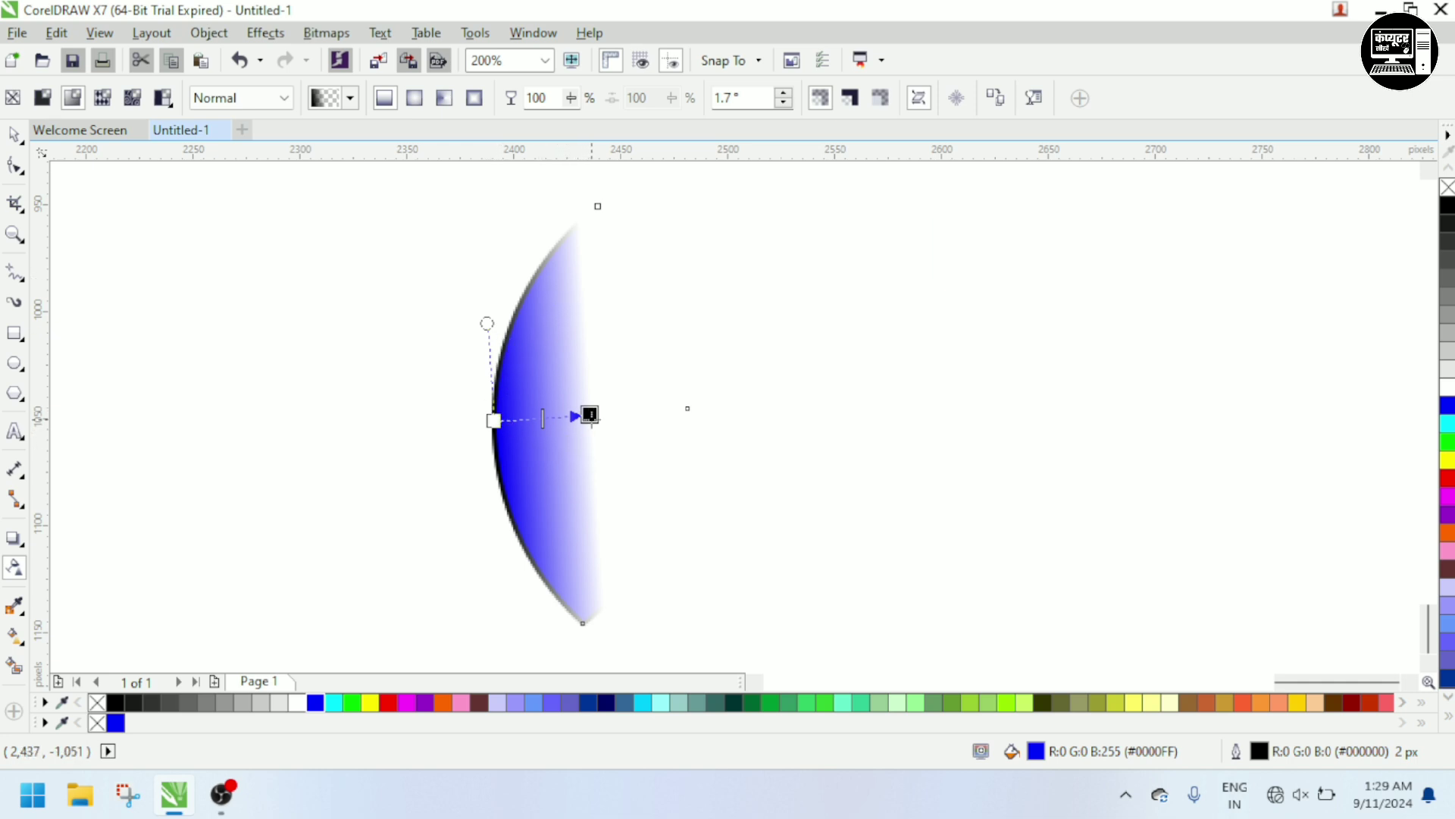
left_click_drag(590, 414, 608, 415)
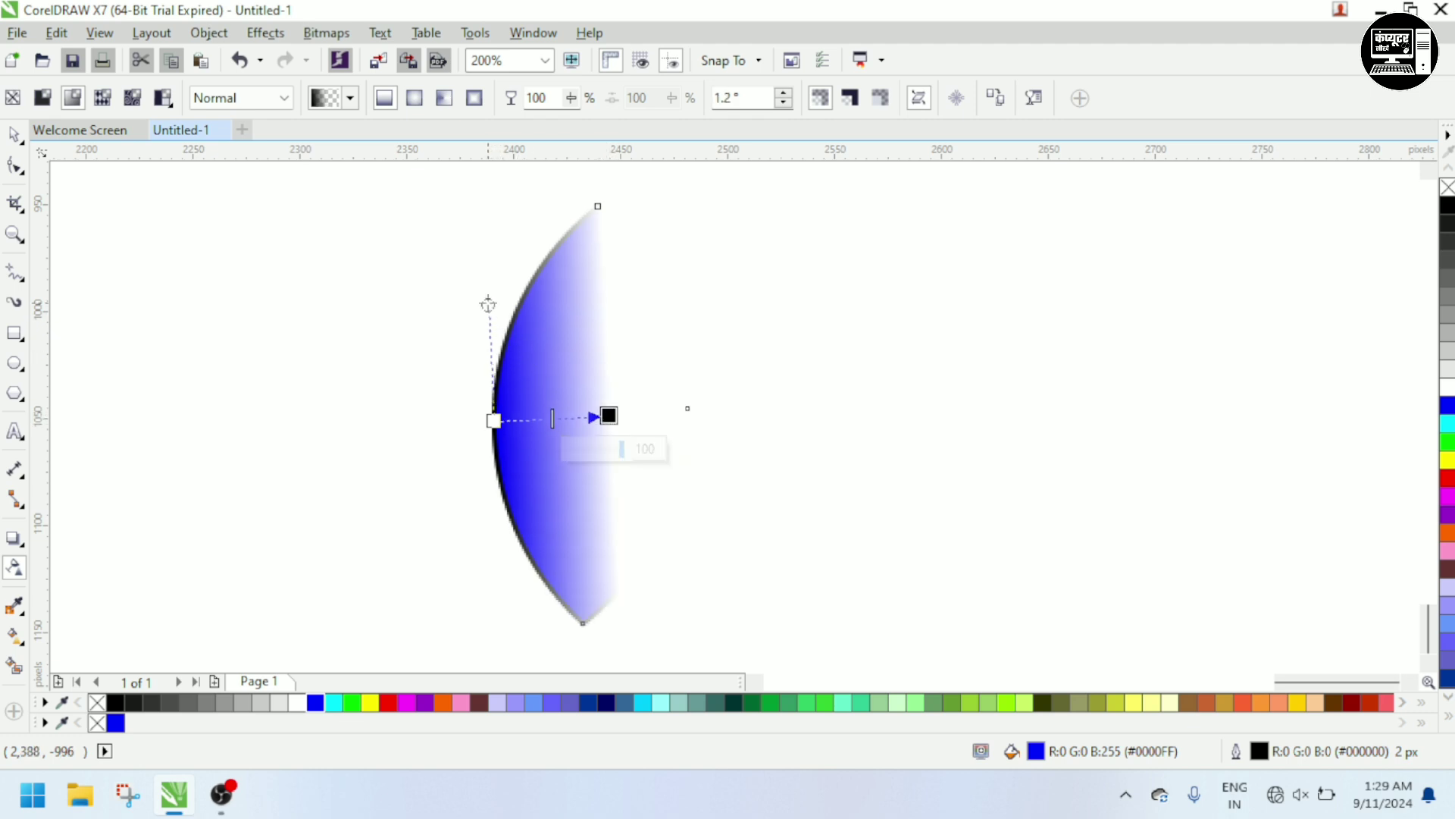
left_click_drag(489, 306, 498, 302)
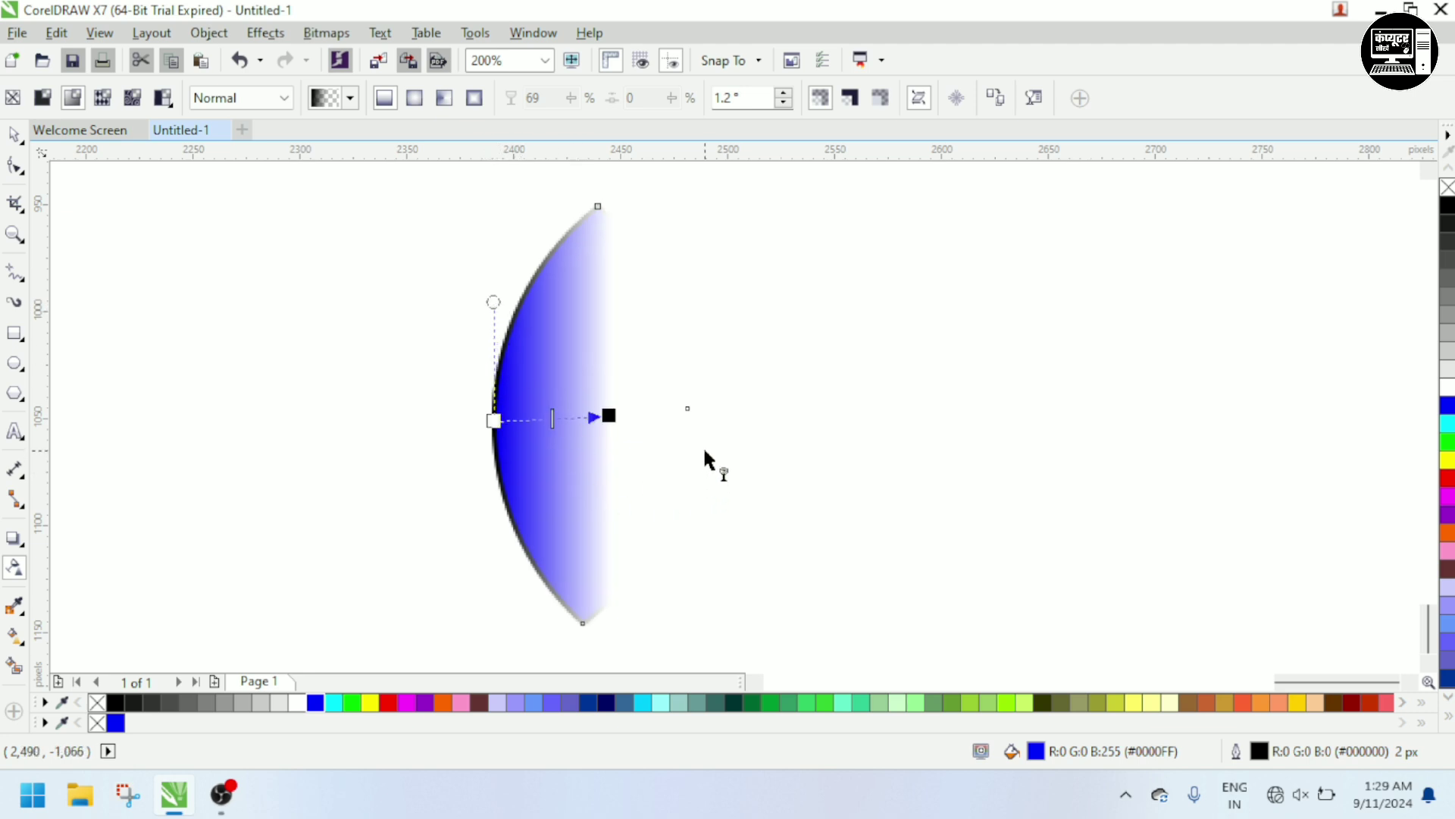
left_click(422, 447)
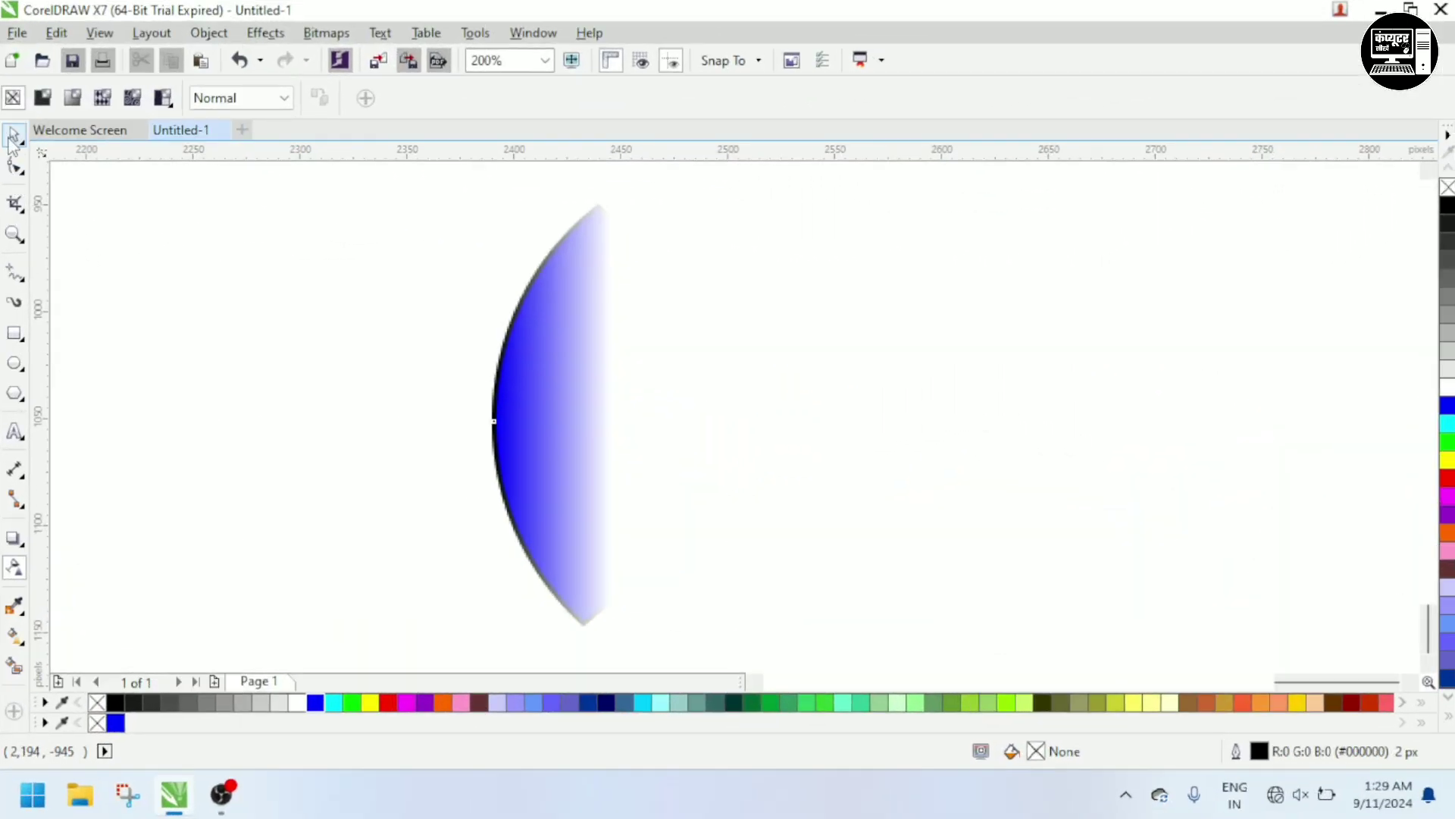
Duplicate the faded petal, mirror the copy horizontally, and place it against the original to form a complete two-sided petal.
left_click(12, 134)
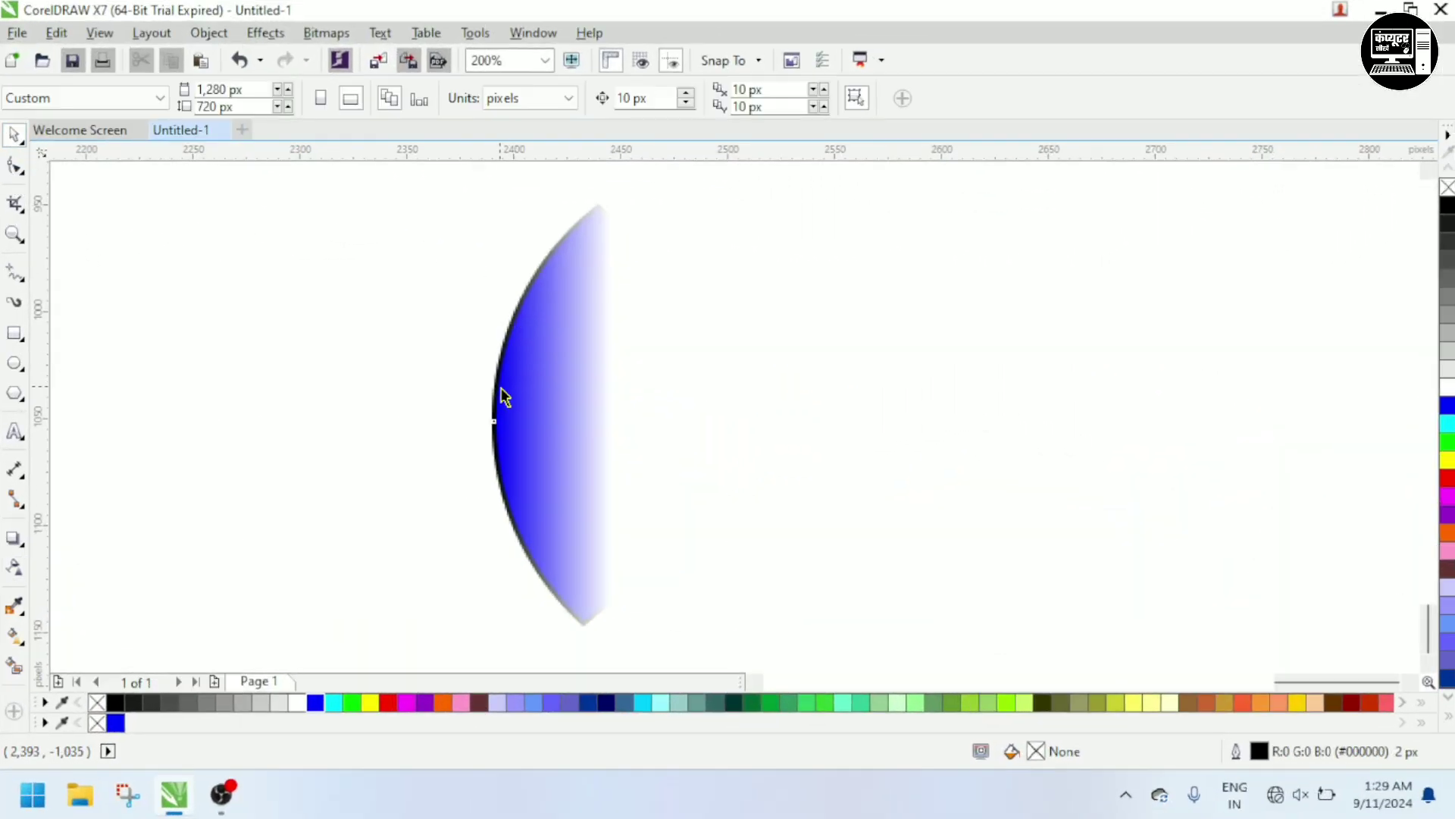
left_click(535, 395)
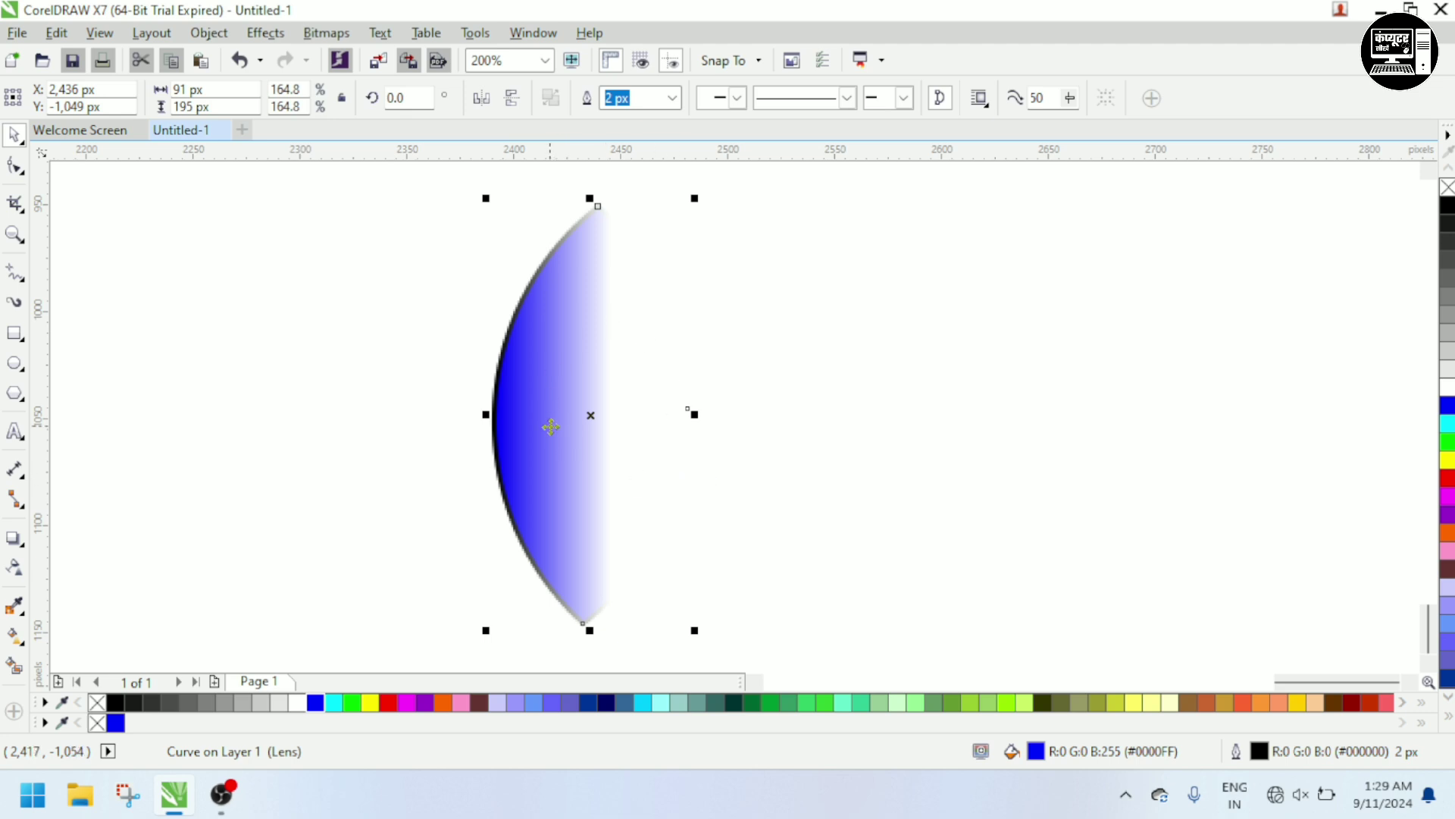
key("ctrl+d")
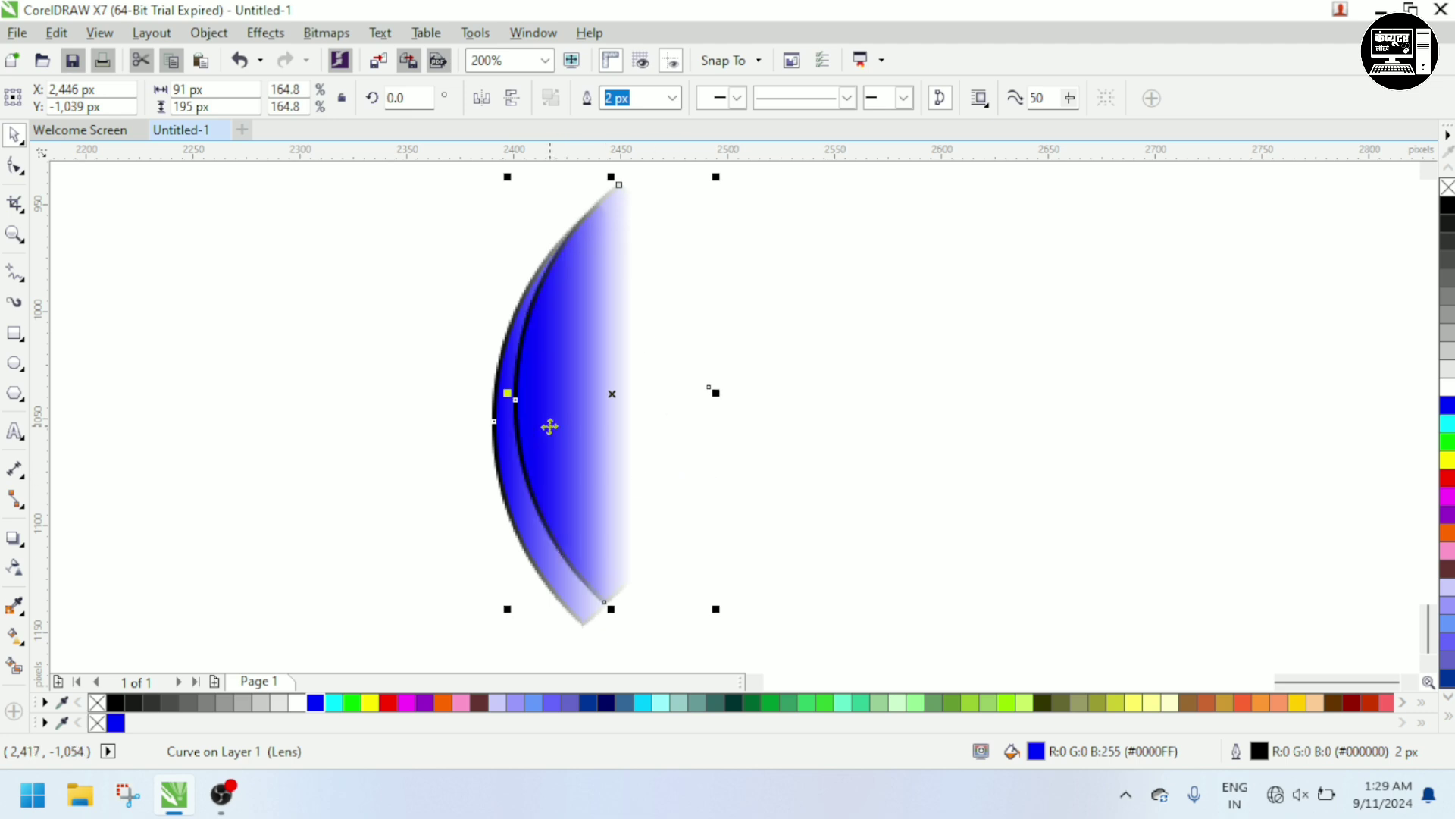
left_click_drag(605, 390, 718, 384)
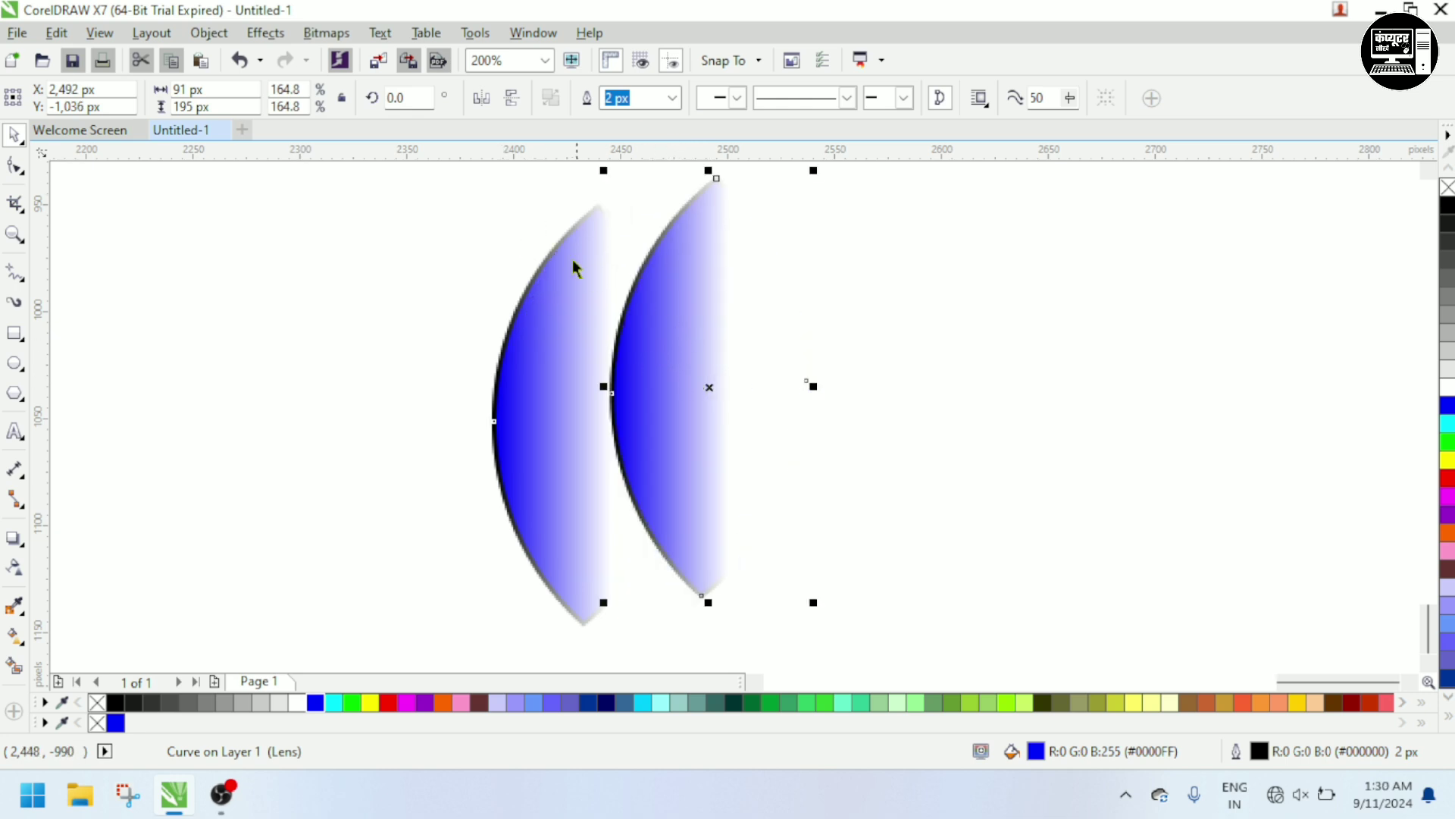
left_click(481, 98)
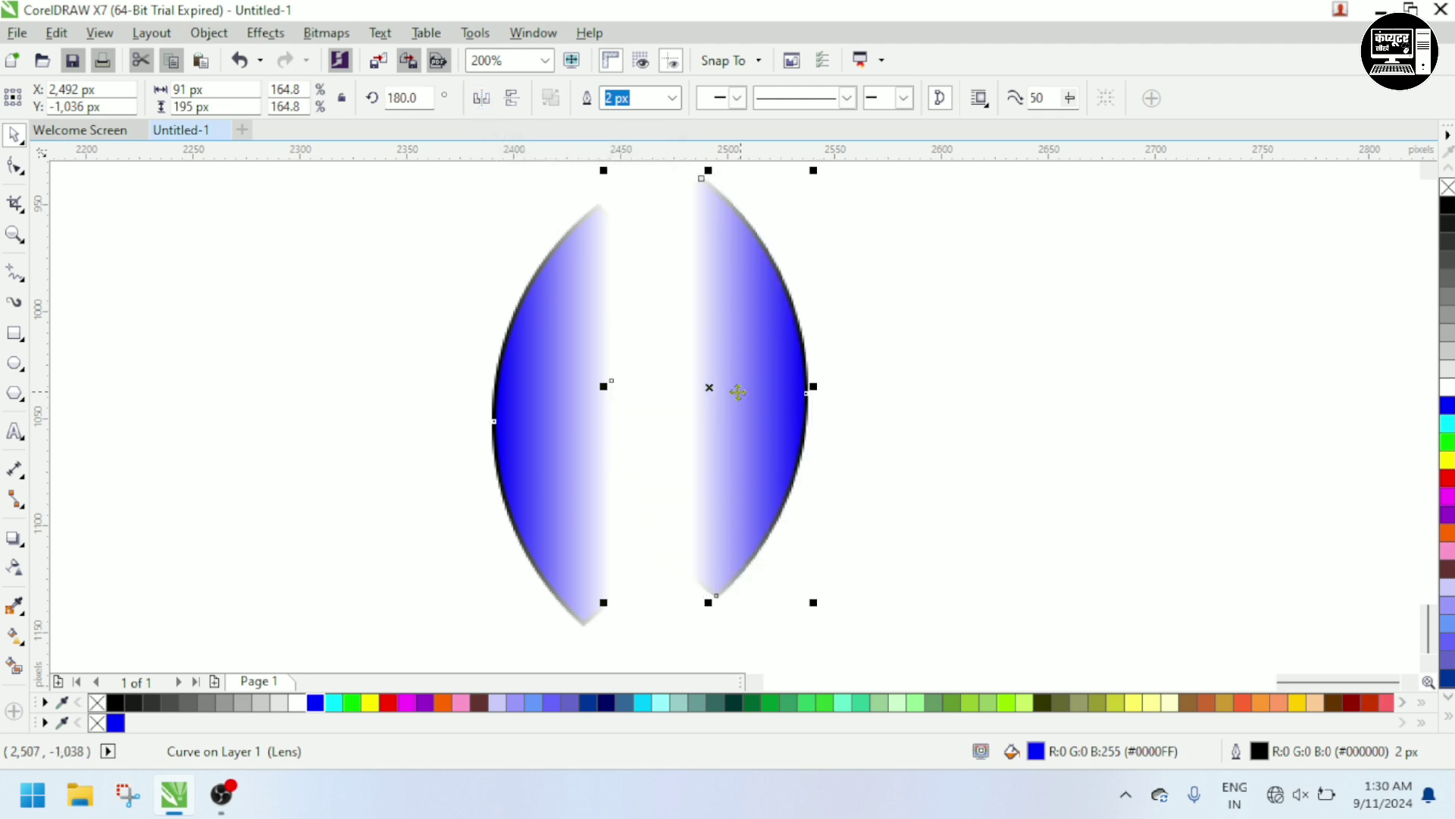
left_click_drag(711, 392, 618, 418)
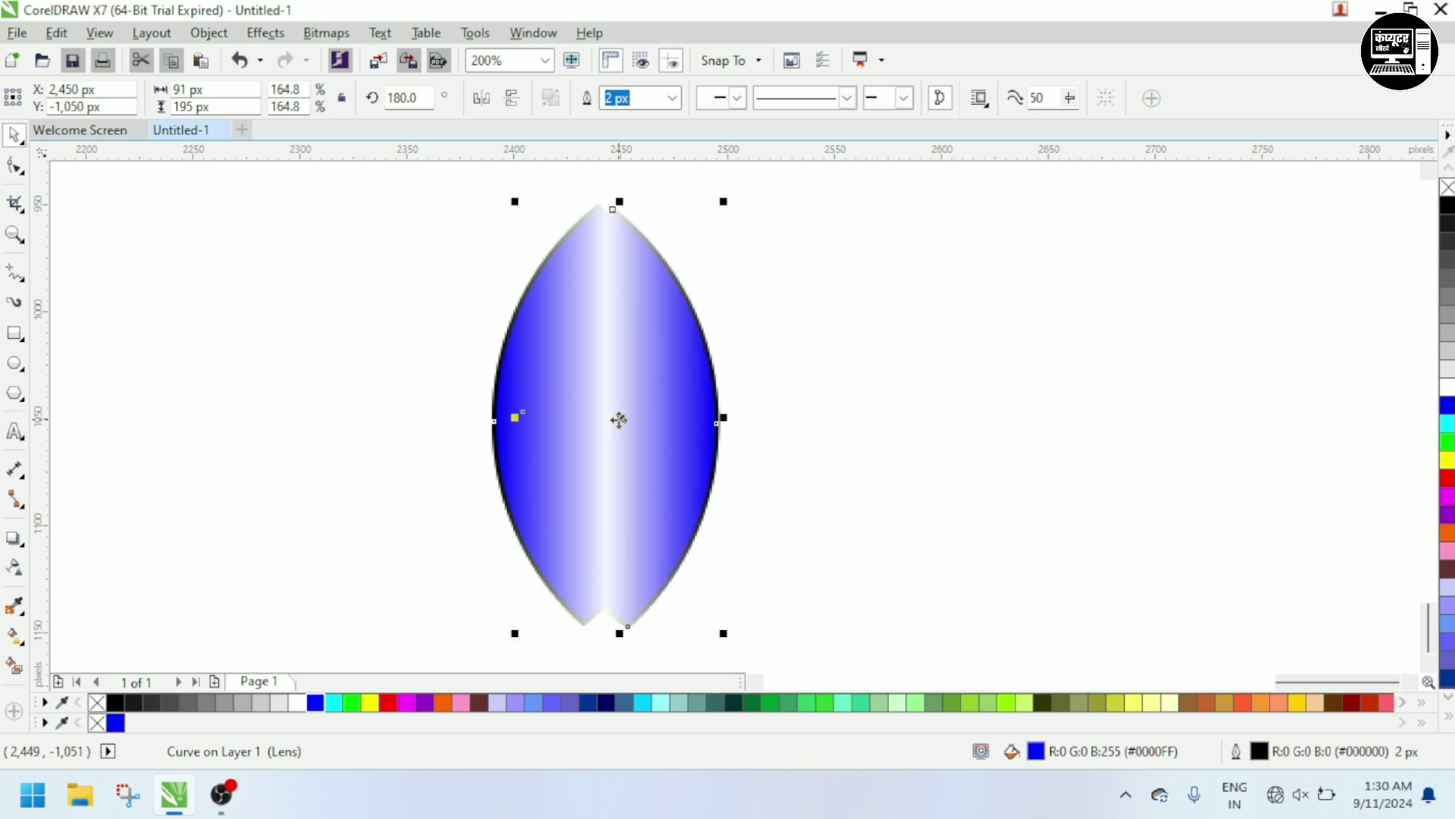
left_click(783, 453)
scroll(615, 376, "down", 2)
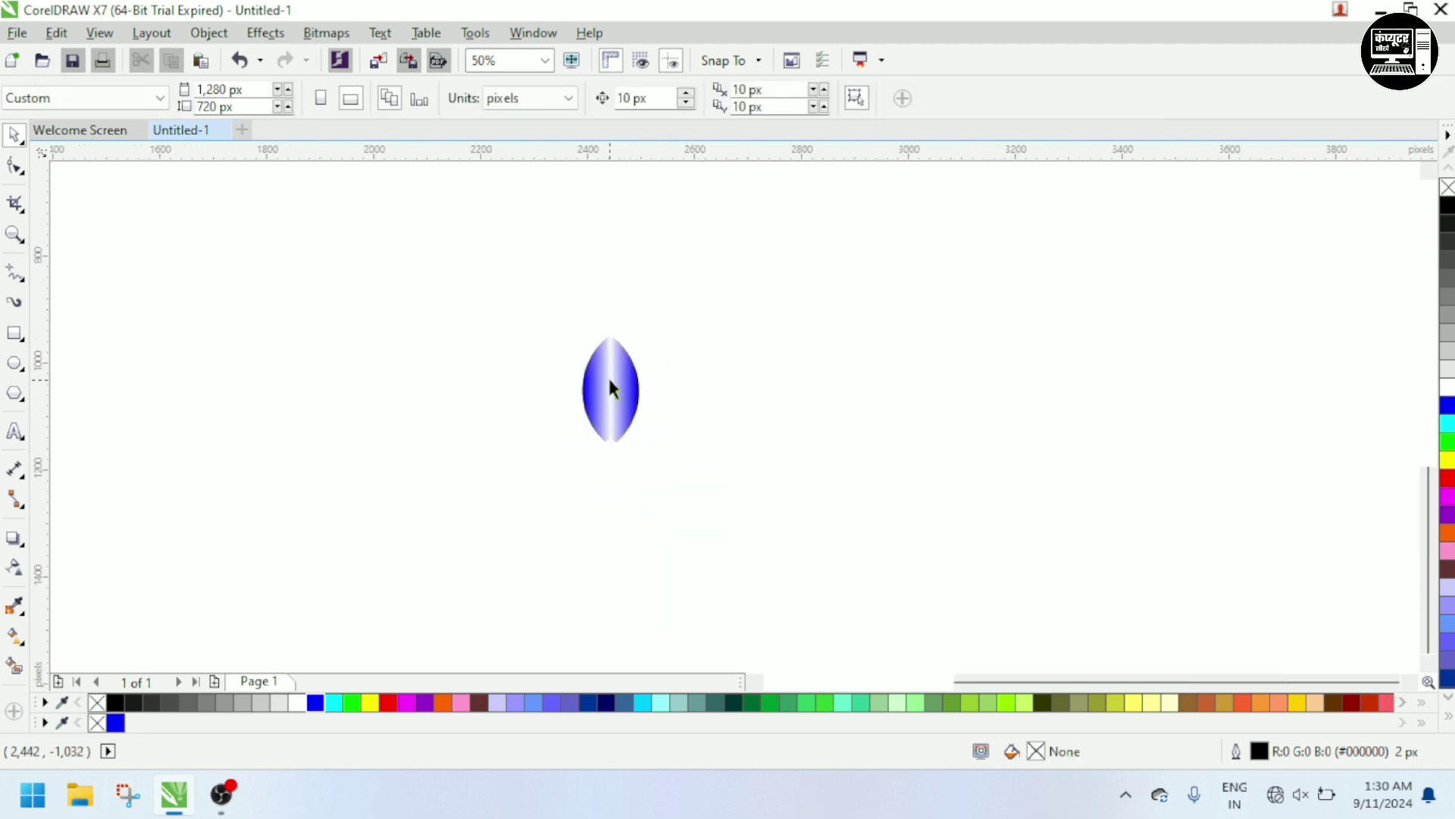
scroll(608, 379, "up", 1)
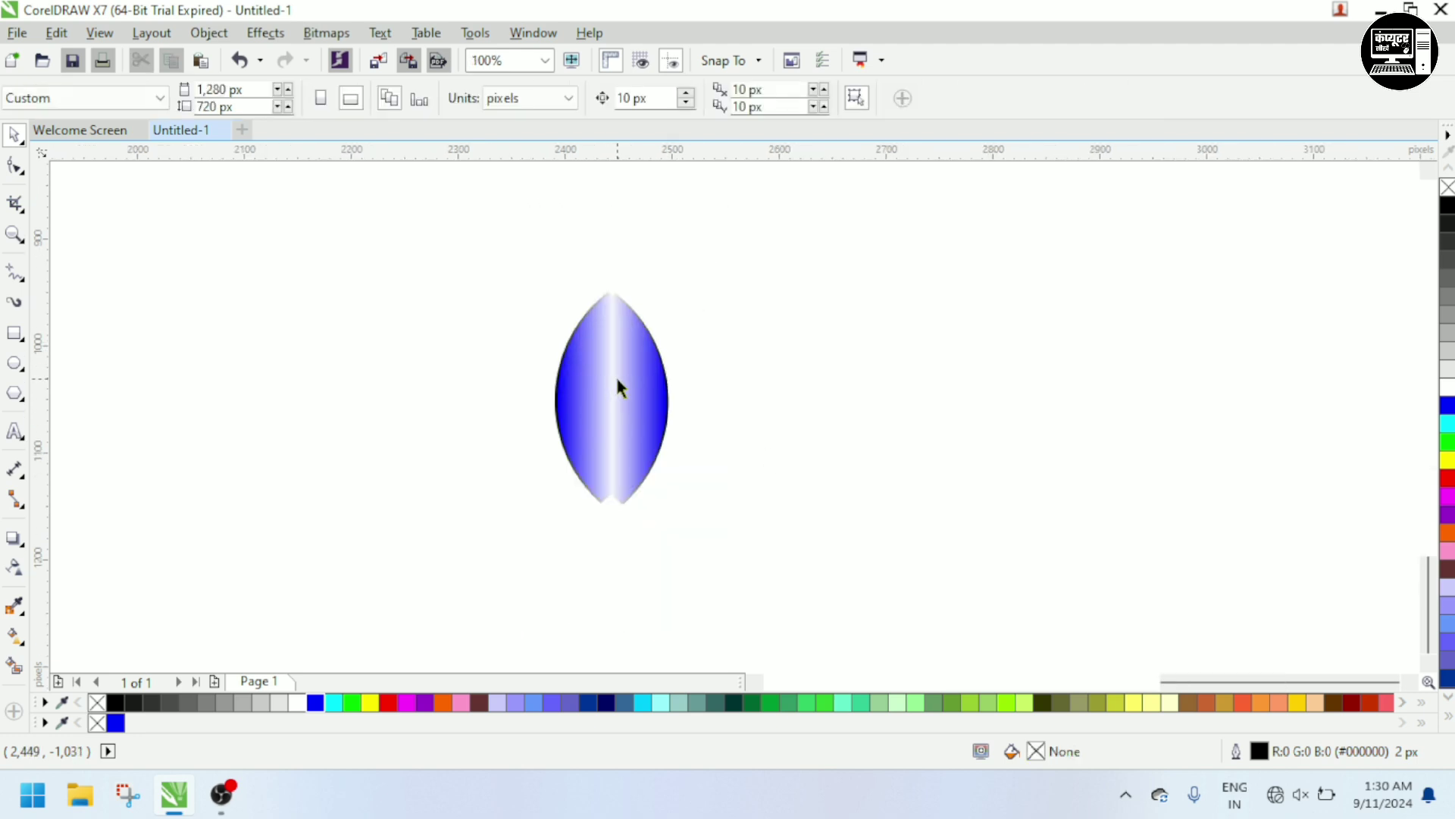
scroll(617, 380, "up", 1)
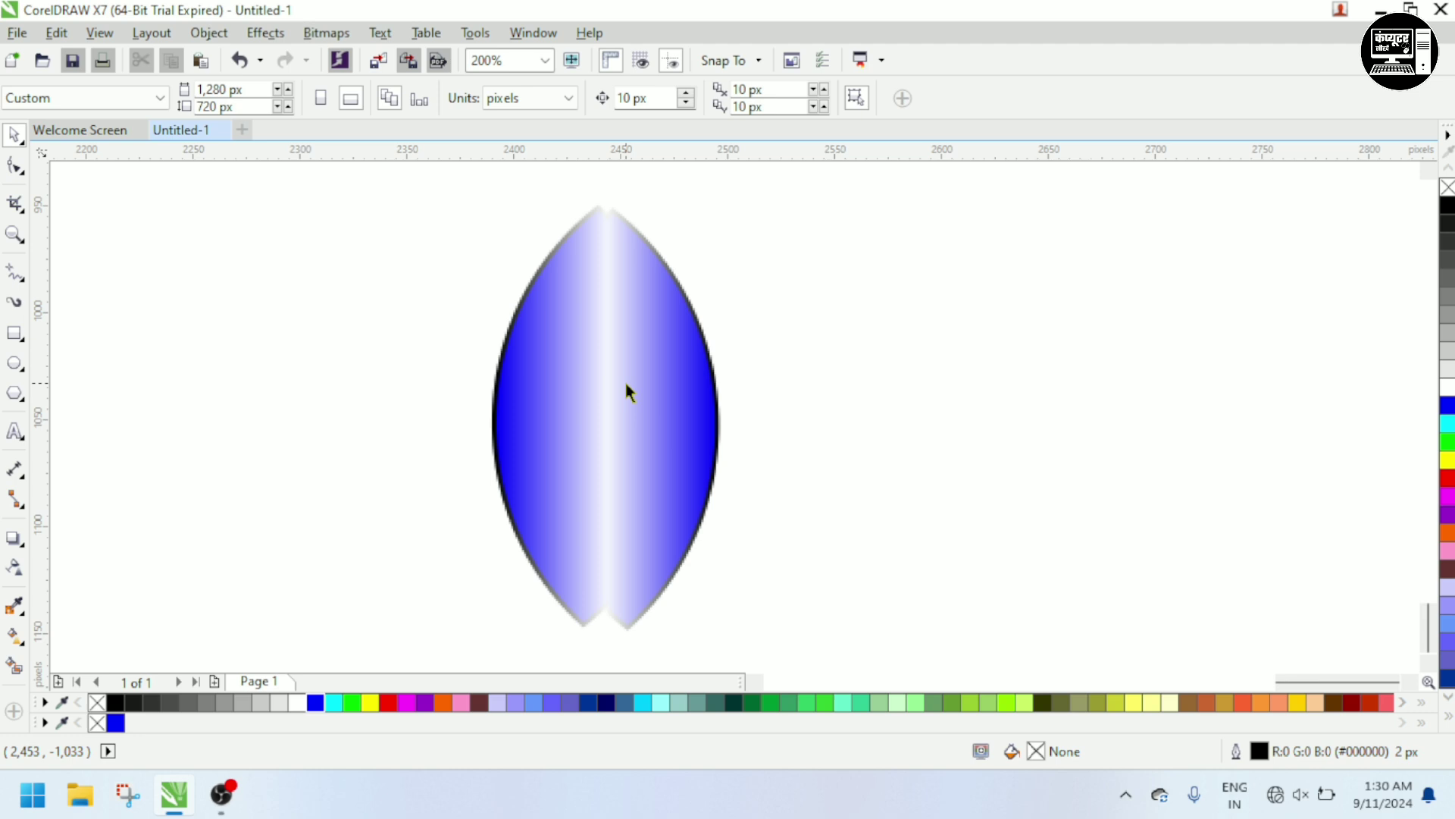
scroll(626, 383, "down", 1)
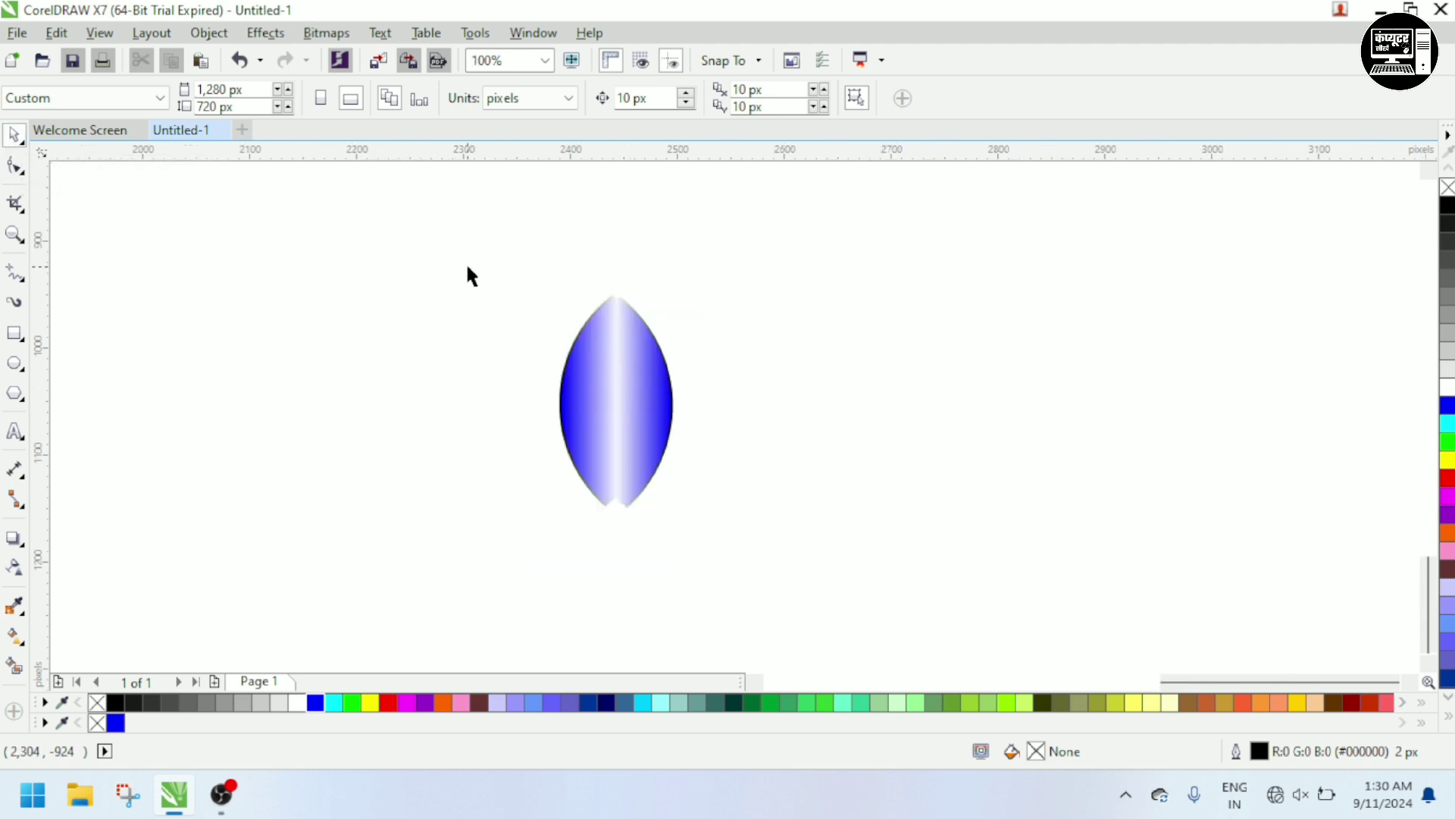
Stretch the two-sided petal downward to a height of about 253 px and group its two halves.
left_click_drag(467, 267, 754, 557)
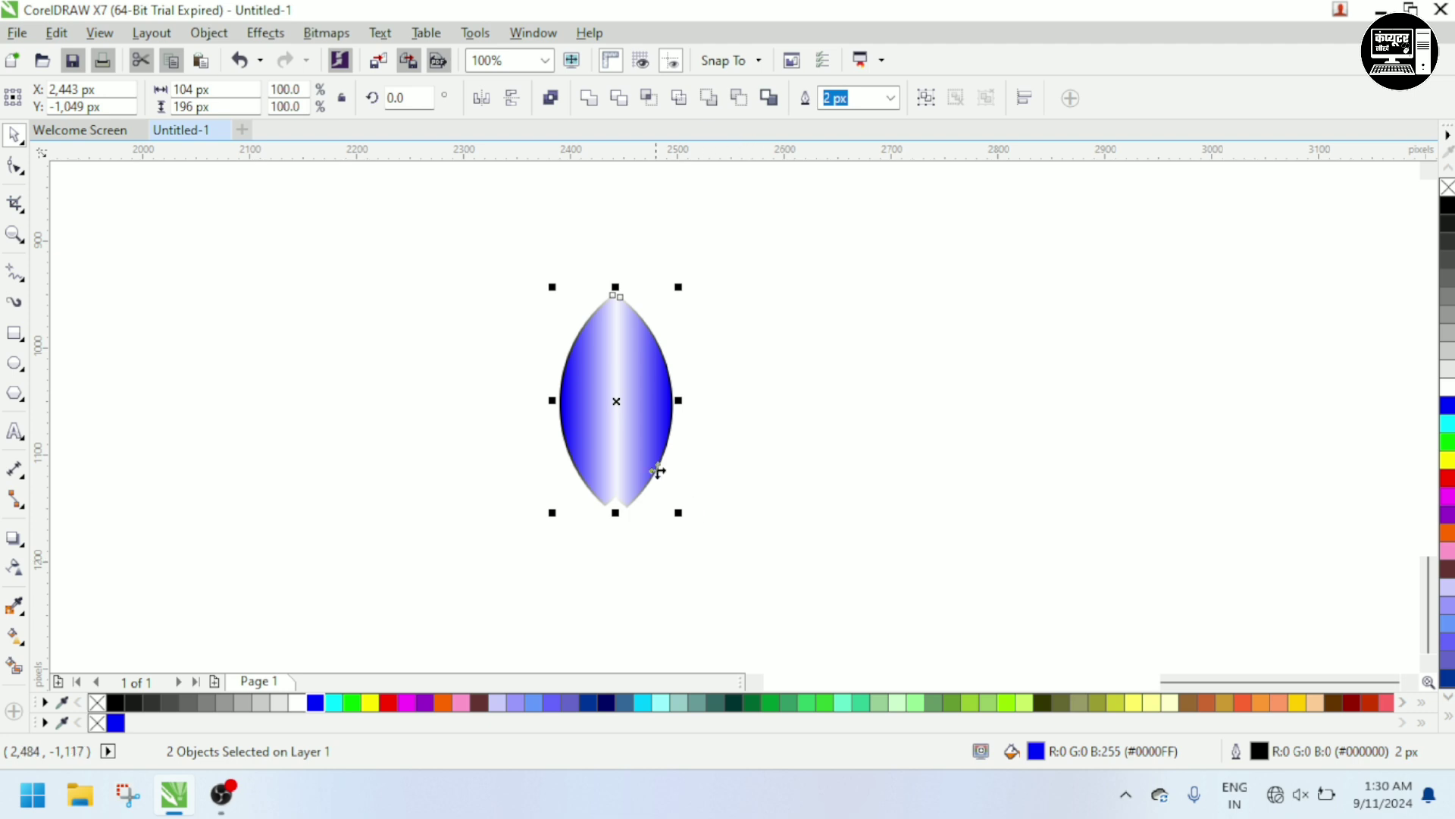
left_click_drag(615, 513, 616, 573)
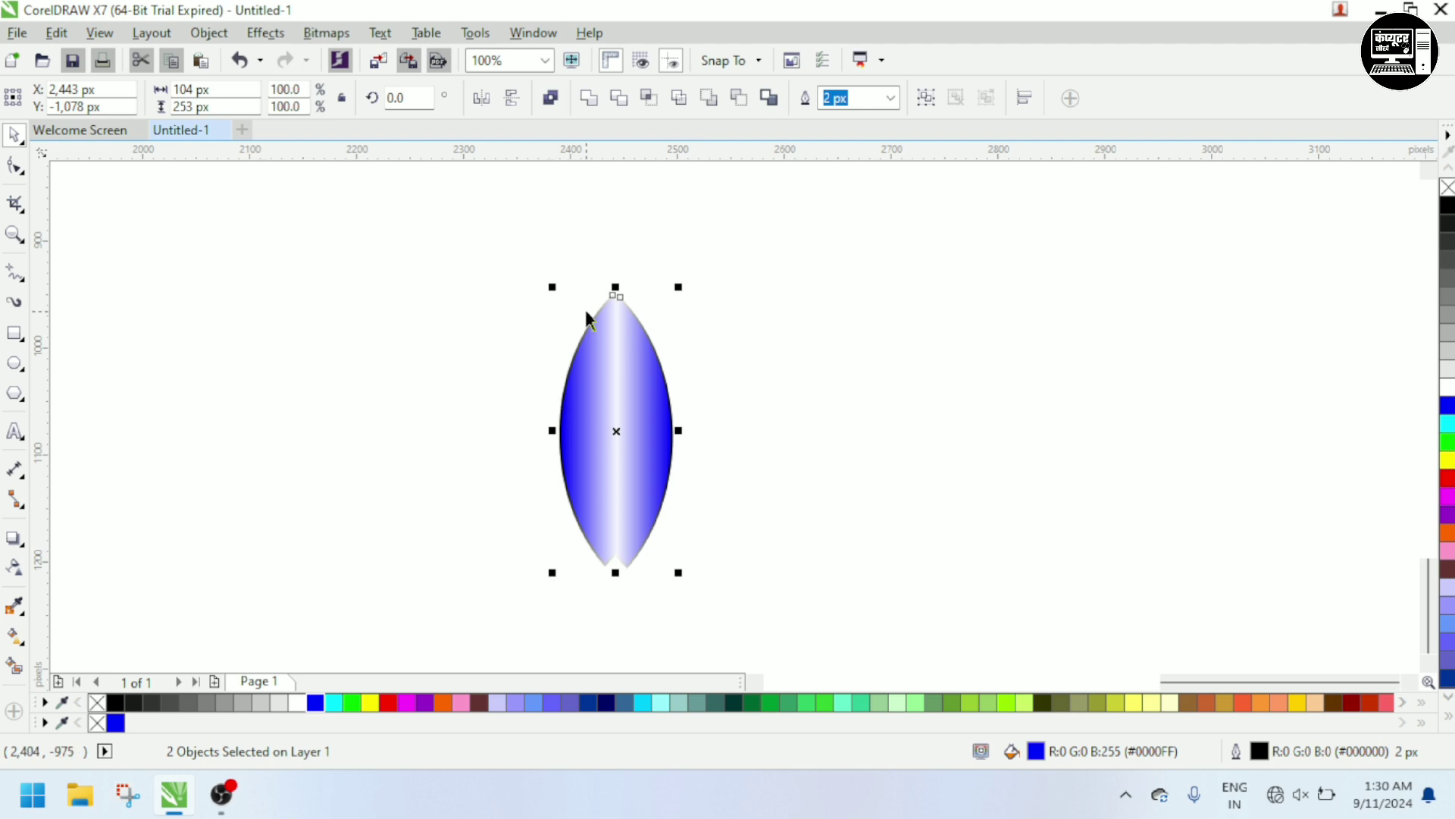
left_click(452, 298)
left_click_drag(500, 259, 723, 597)
key("ctrl+g")
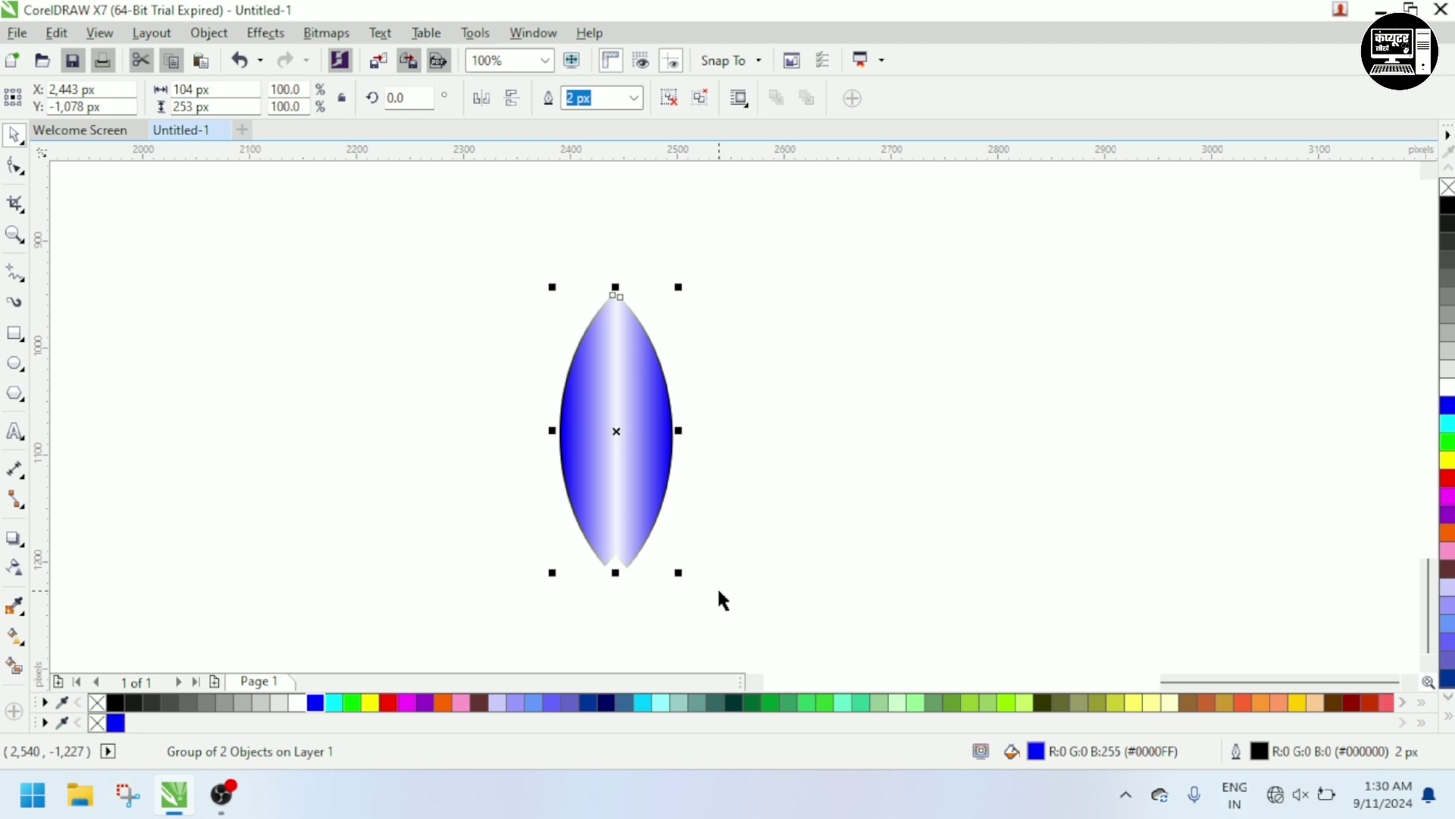
left_click(457, 410)
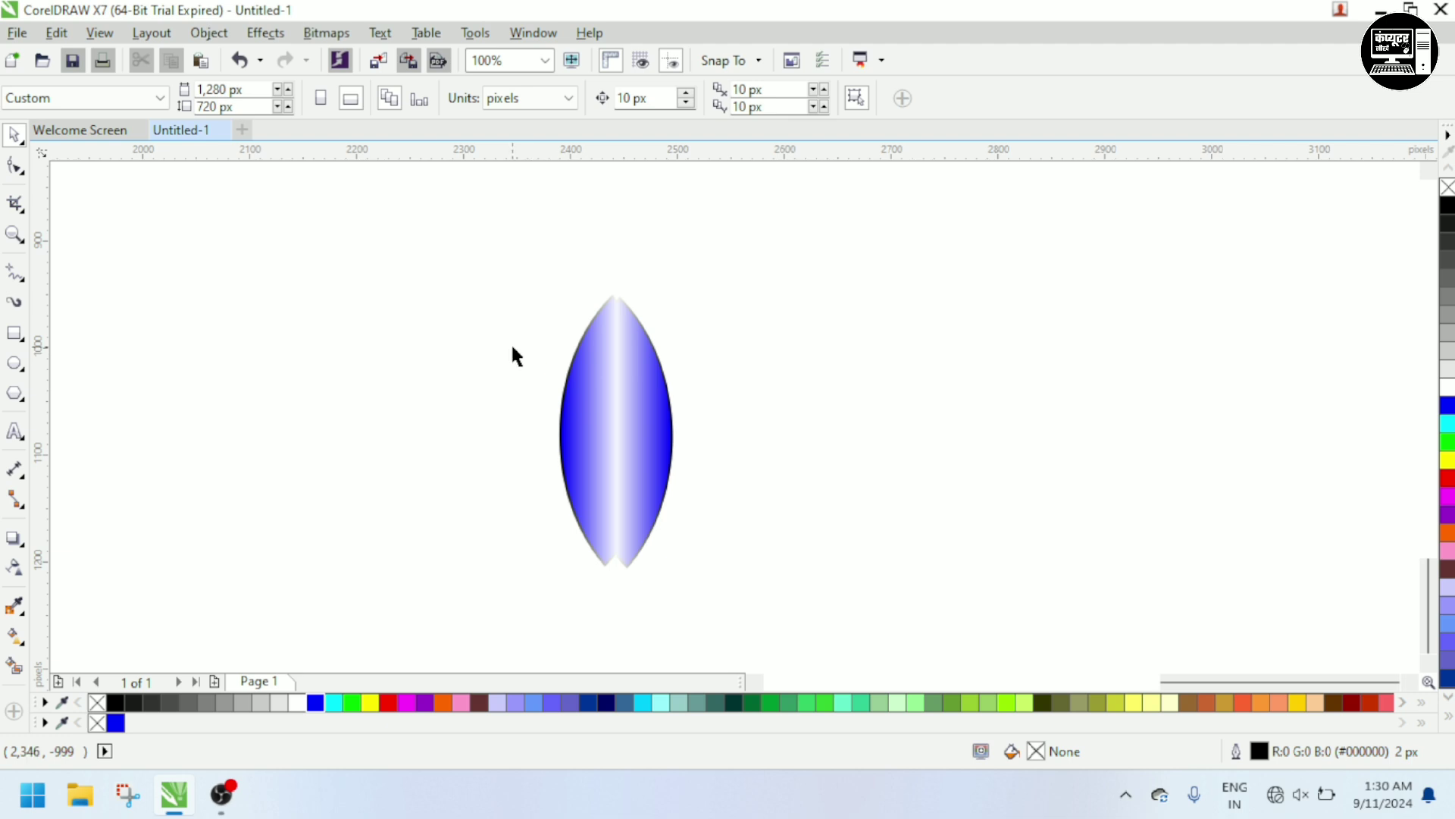
Open the rotation transformation settings for the grouped petal and enter a rotation angle of 25 degrees.
key("alt+F8")
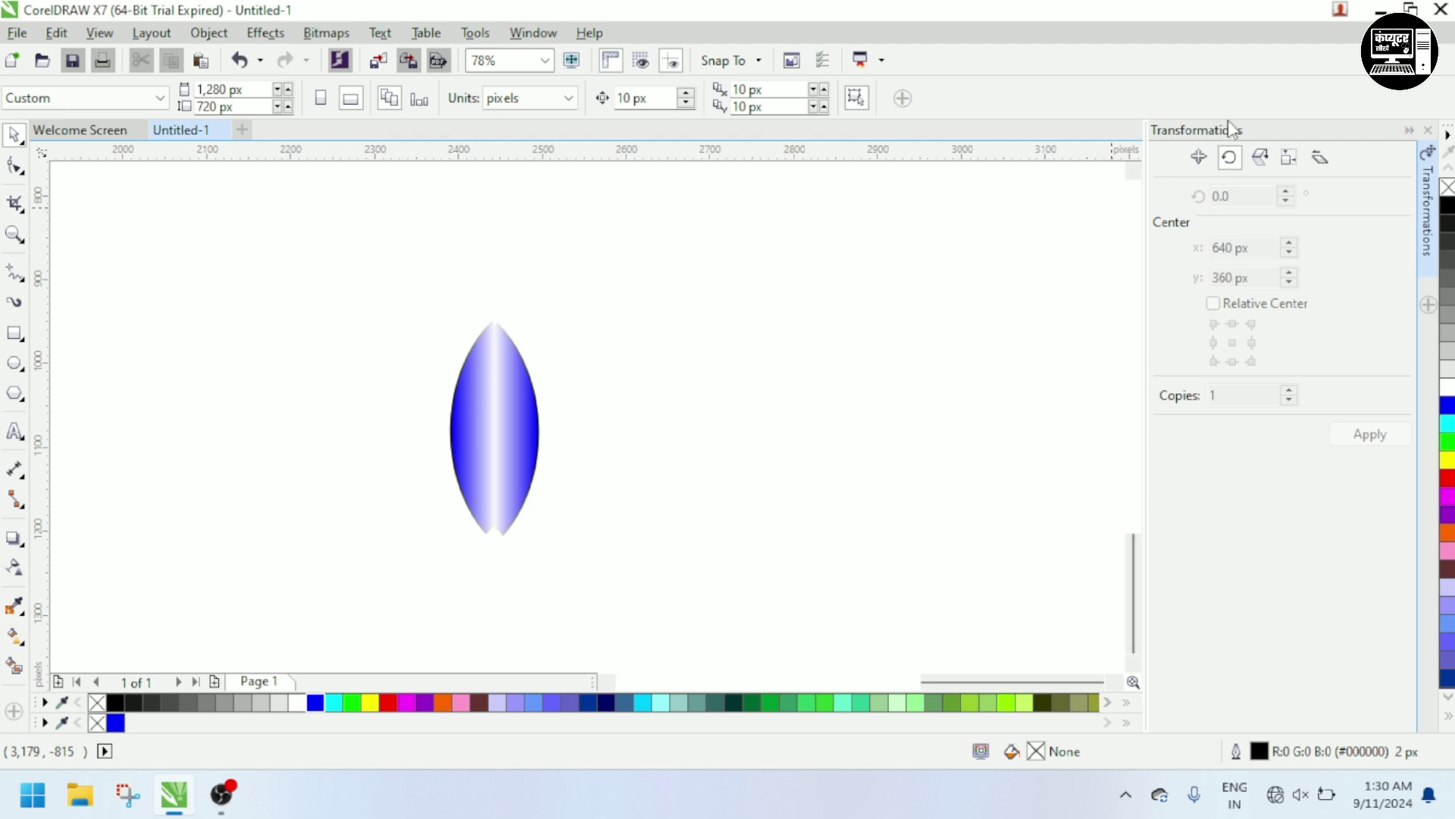
left_click(485, 395)
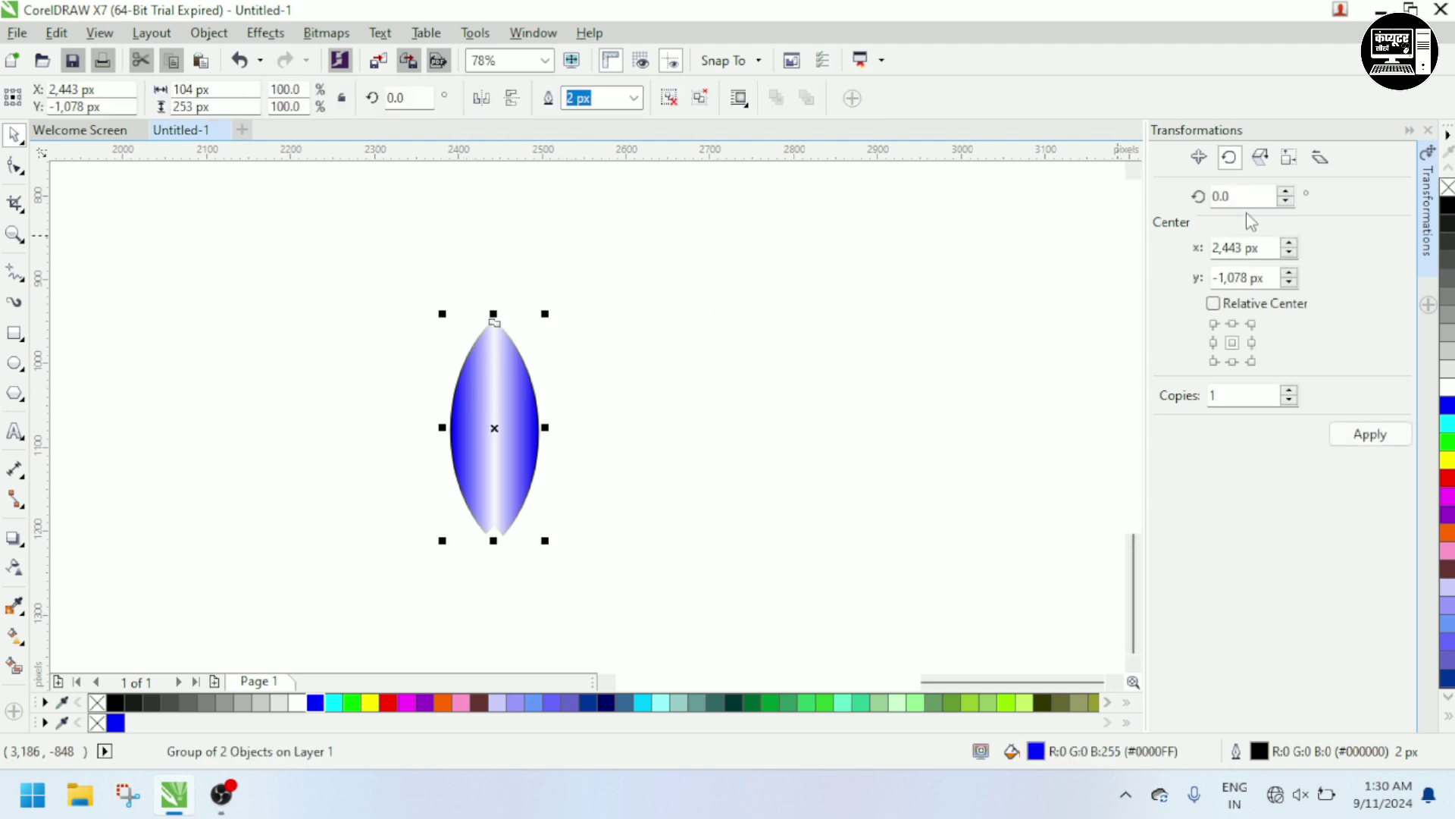
left_click(1265, 197)
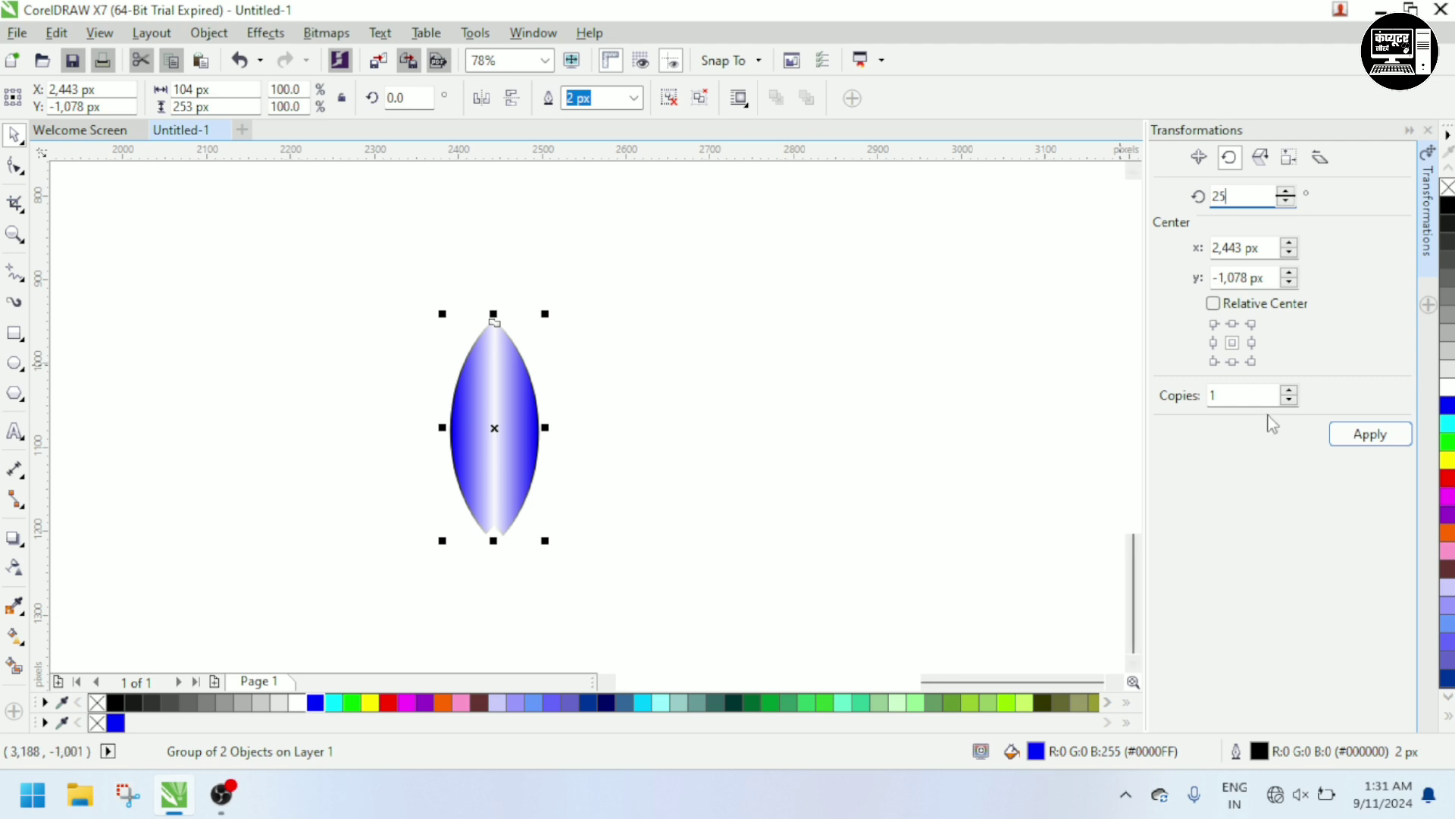
Try rotating copies of the petal by 25 degrees about its own centre, and undo both copies.
left_click(1346, 436)
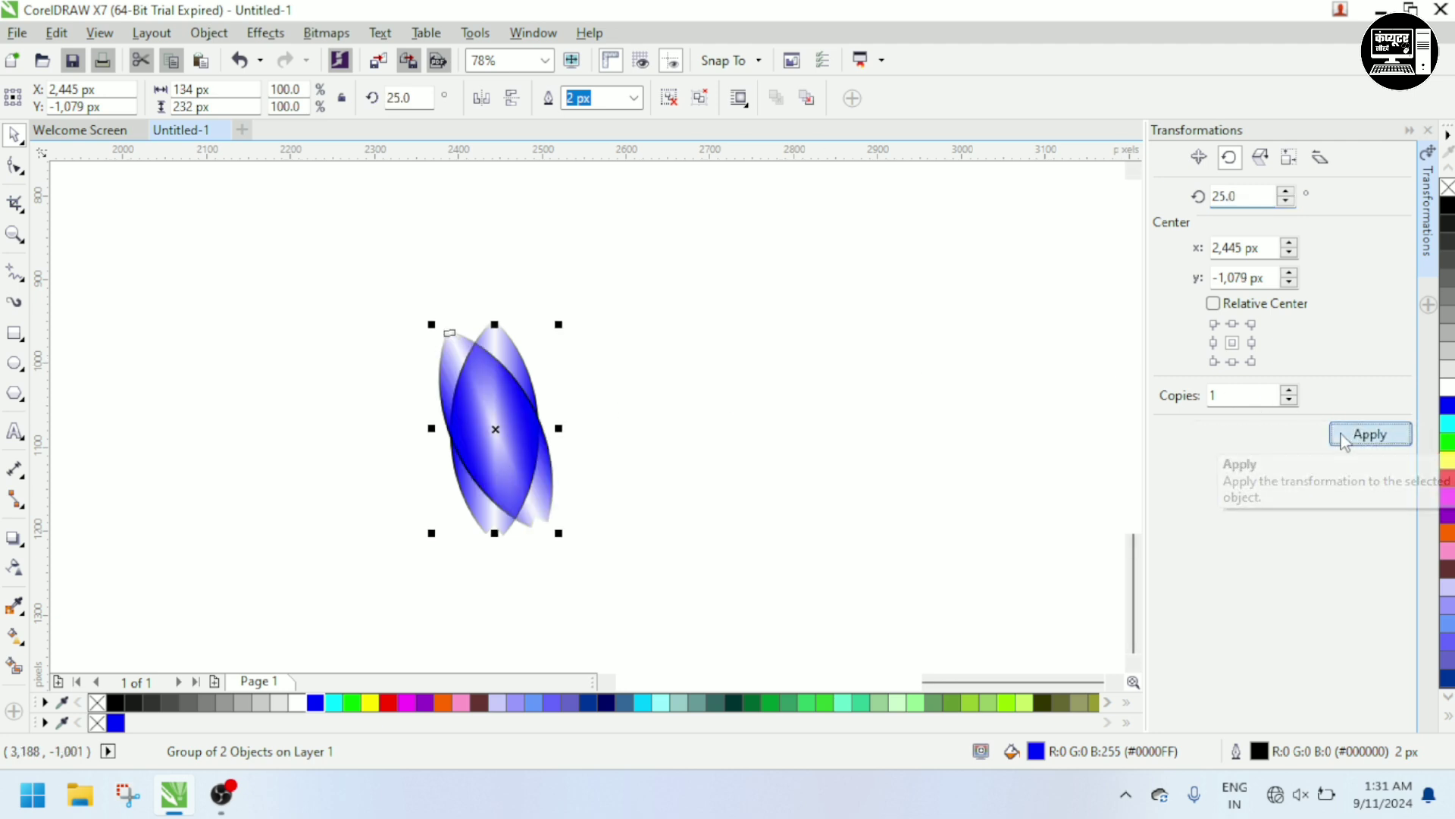
left_click(1344, 436)
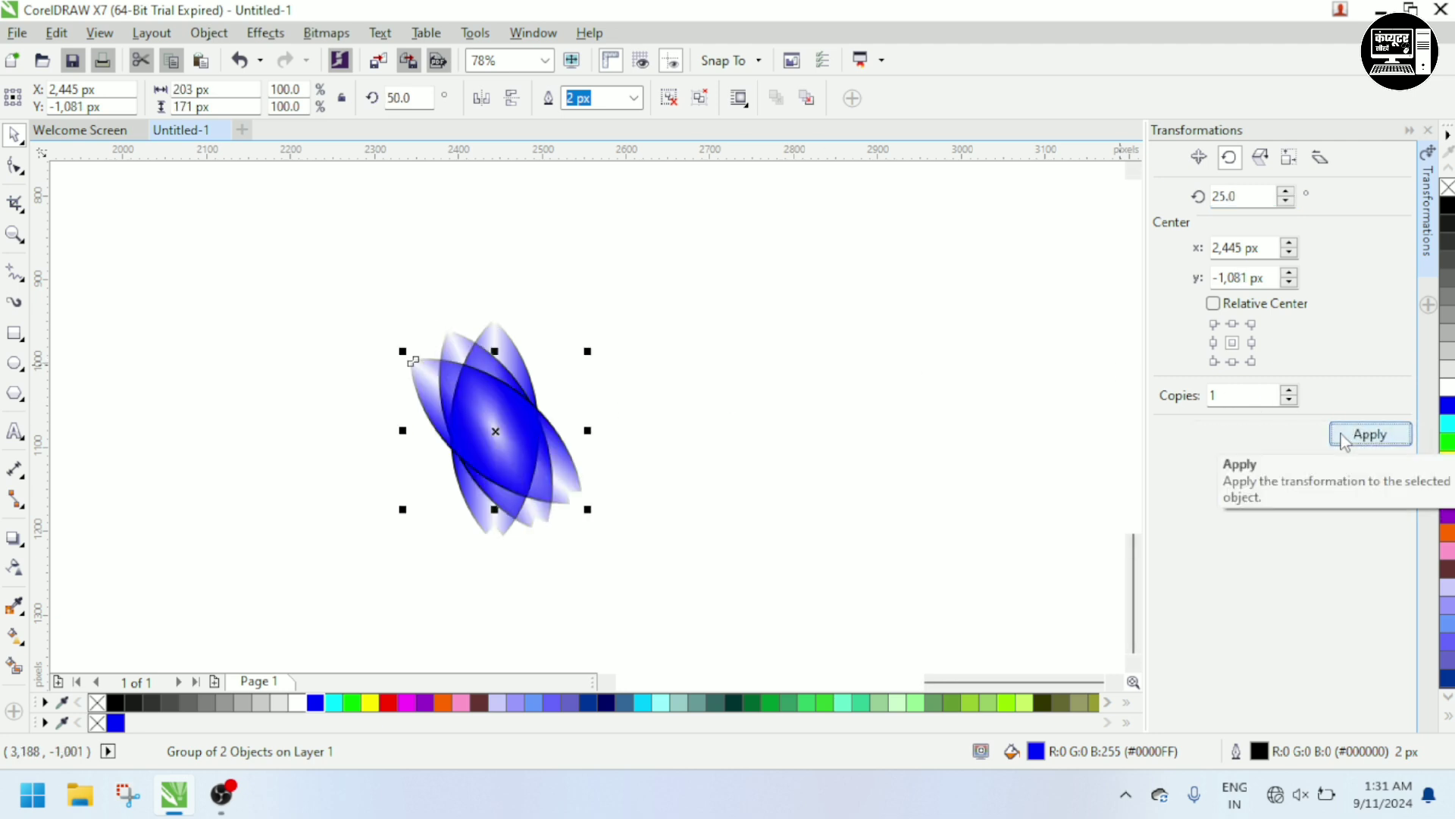
key("ctrl+z")
key("ctrl+z")
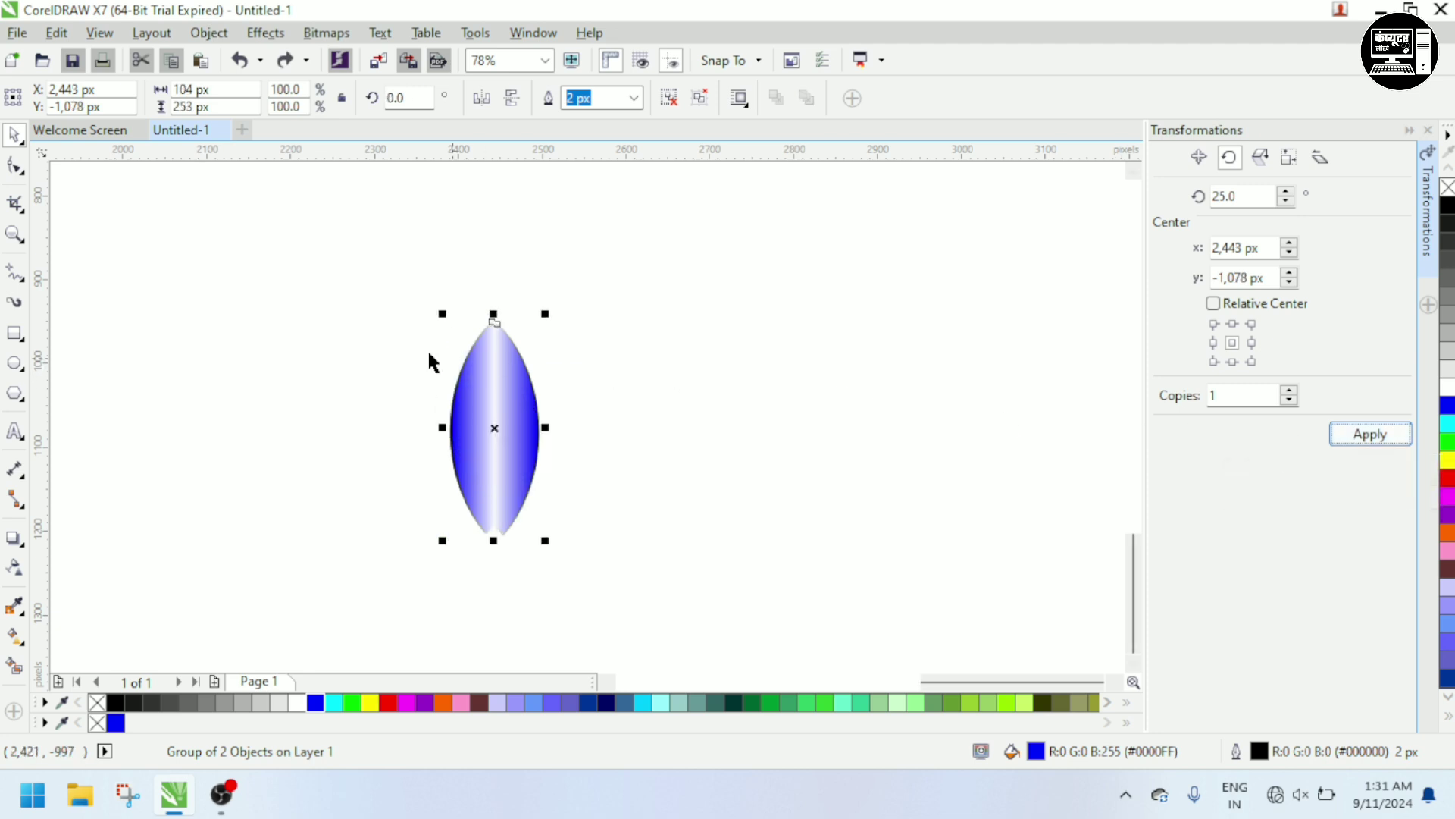
Move the grouped petal's centre of rotation straight down to its bottom tip.
left_click(153, 313)
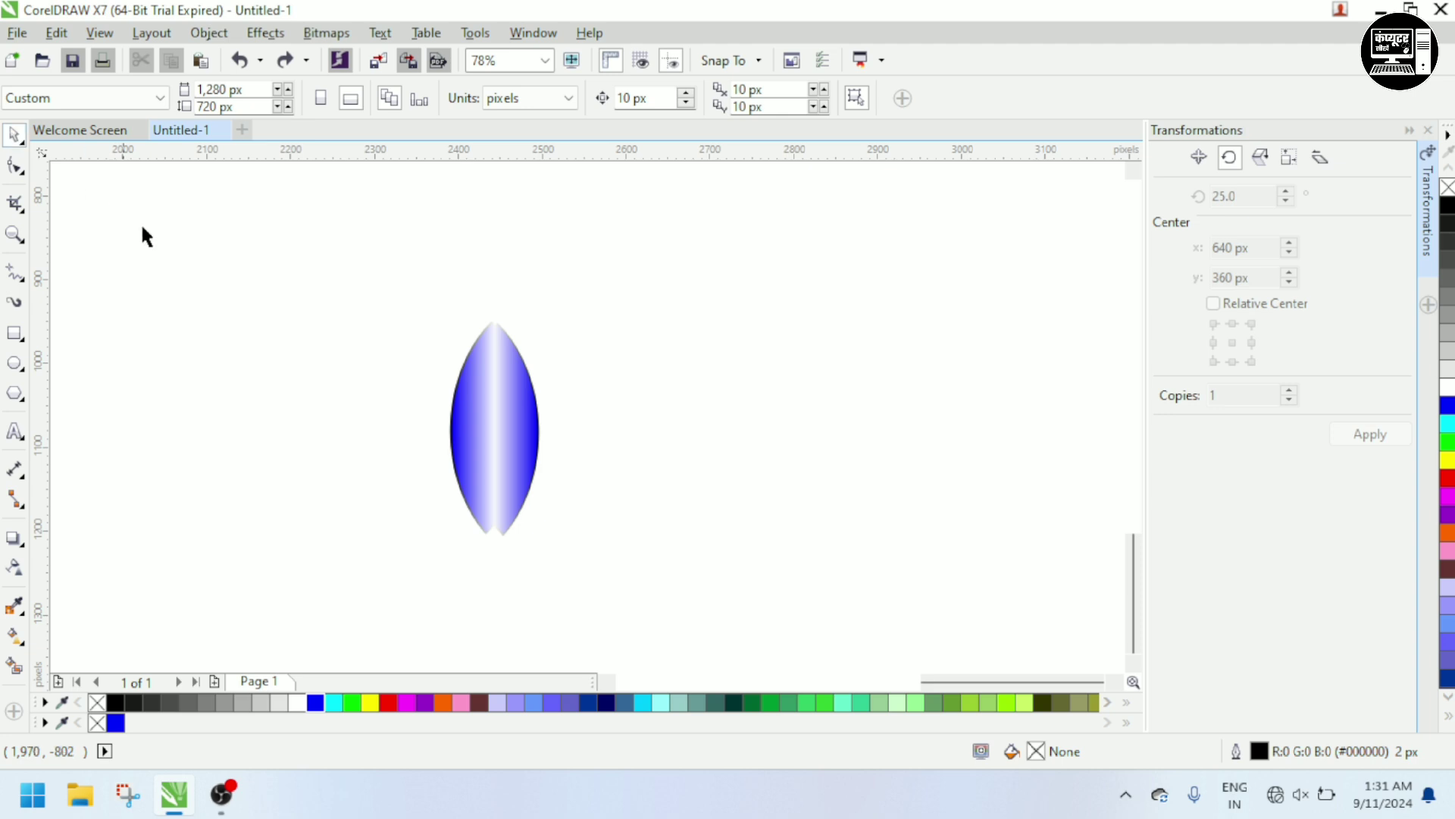
double_click(495, 413)
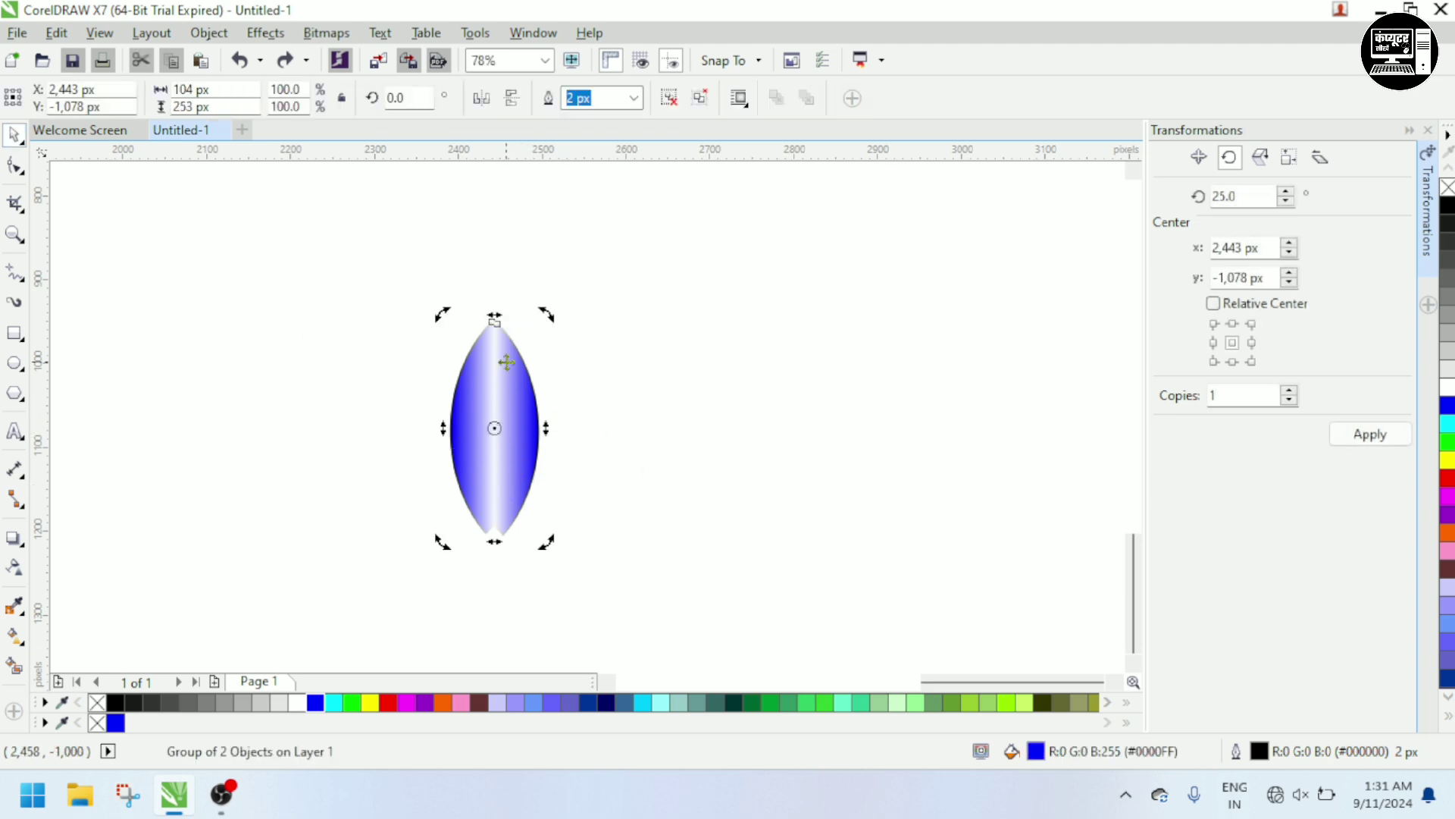
scroll(497, 424, "up", 3)
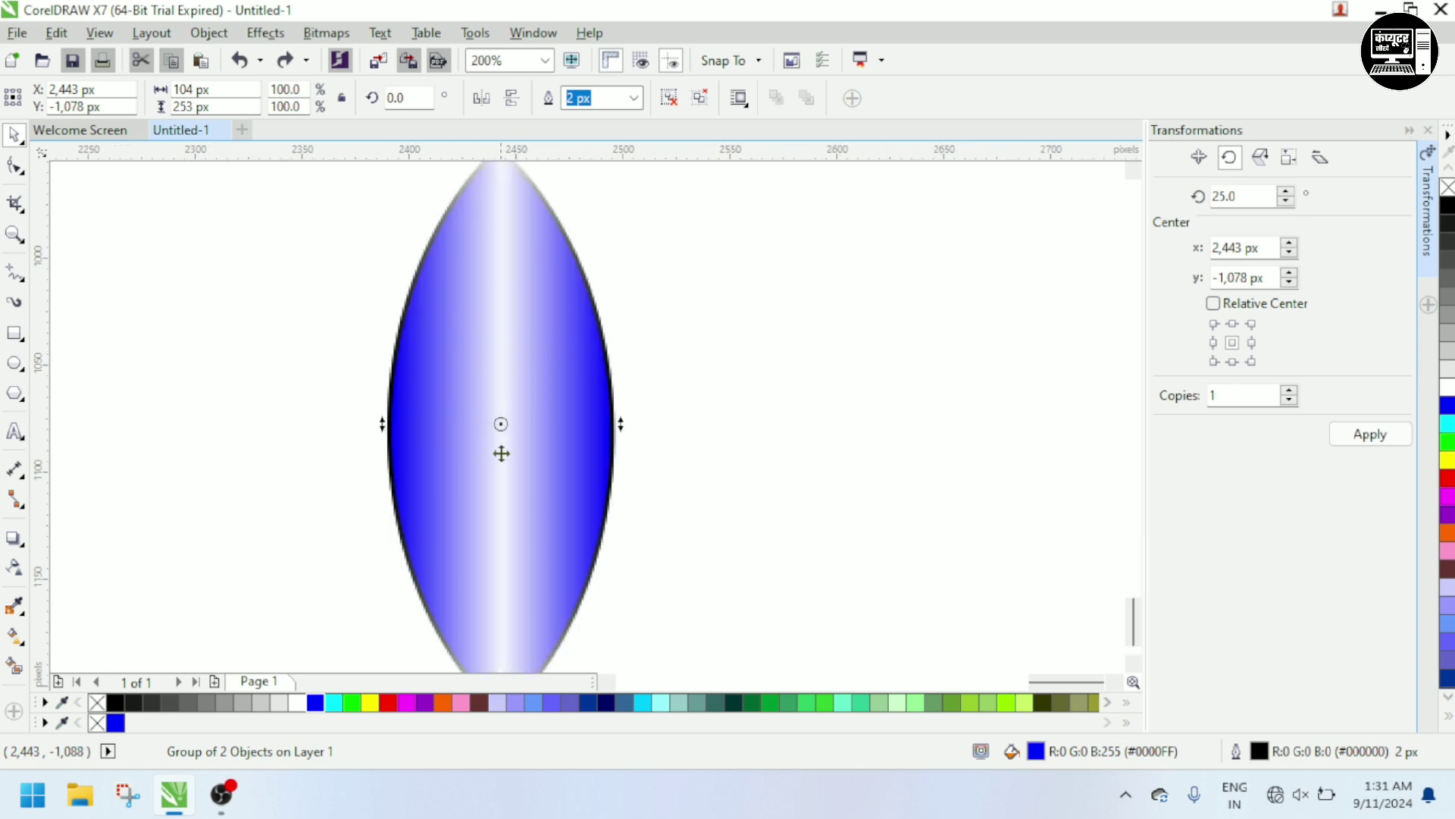
scroll(500, 453, "down", 2)
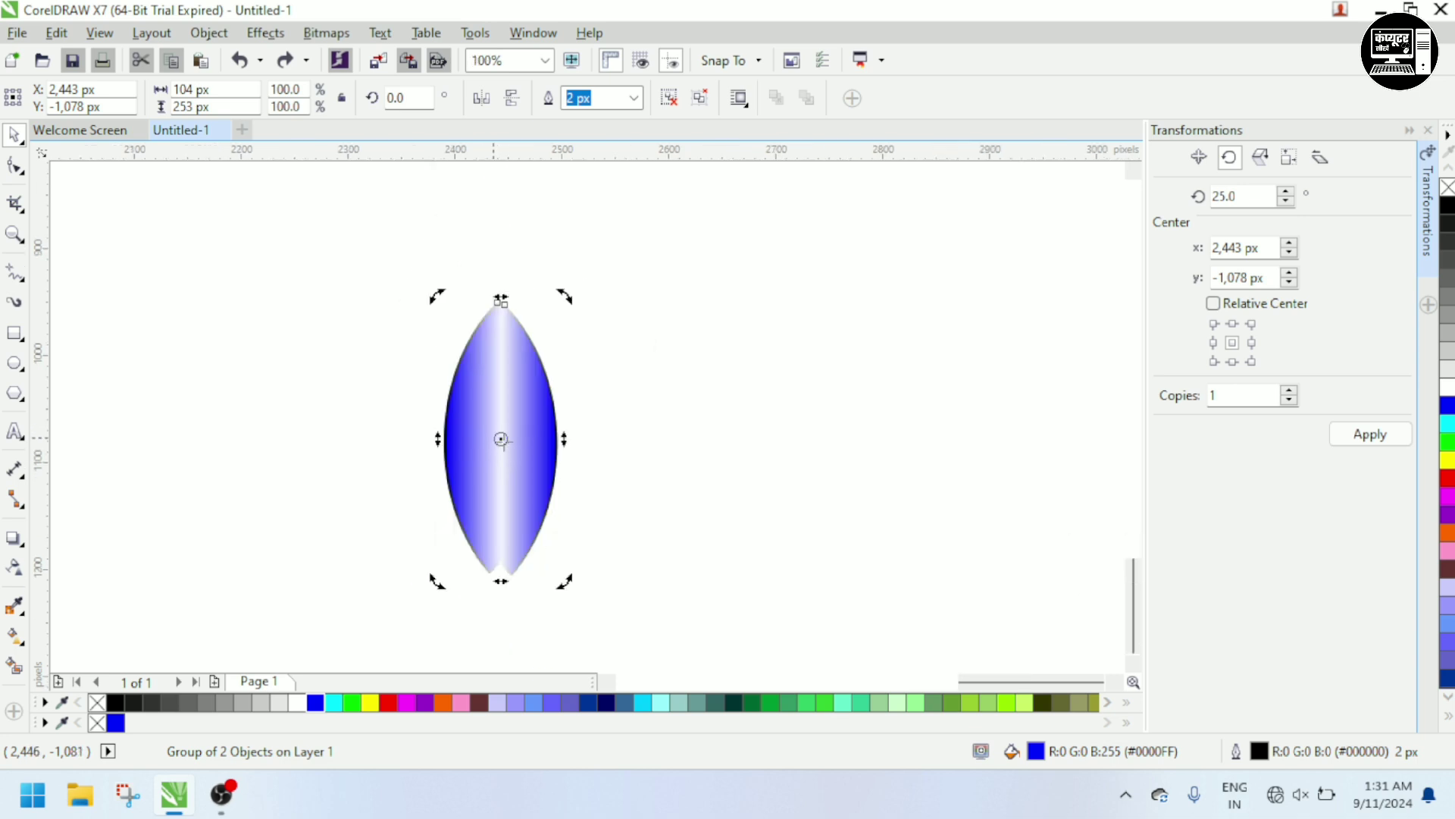
left_click_drag(501, 440, 502, 580)
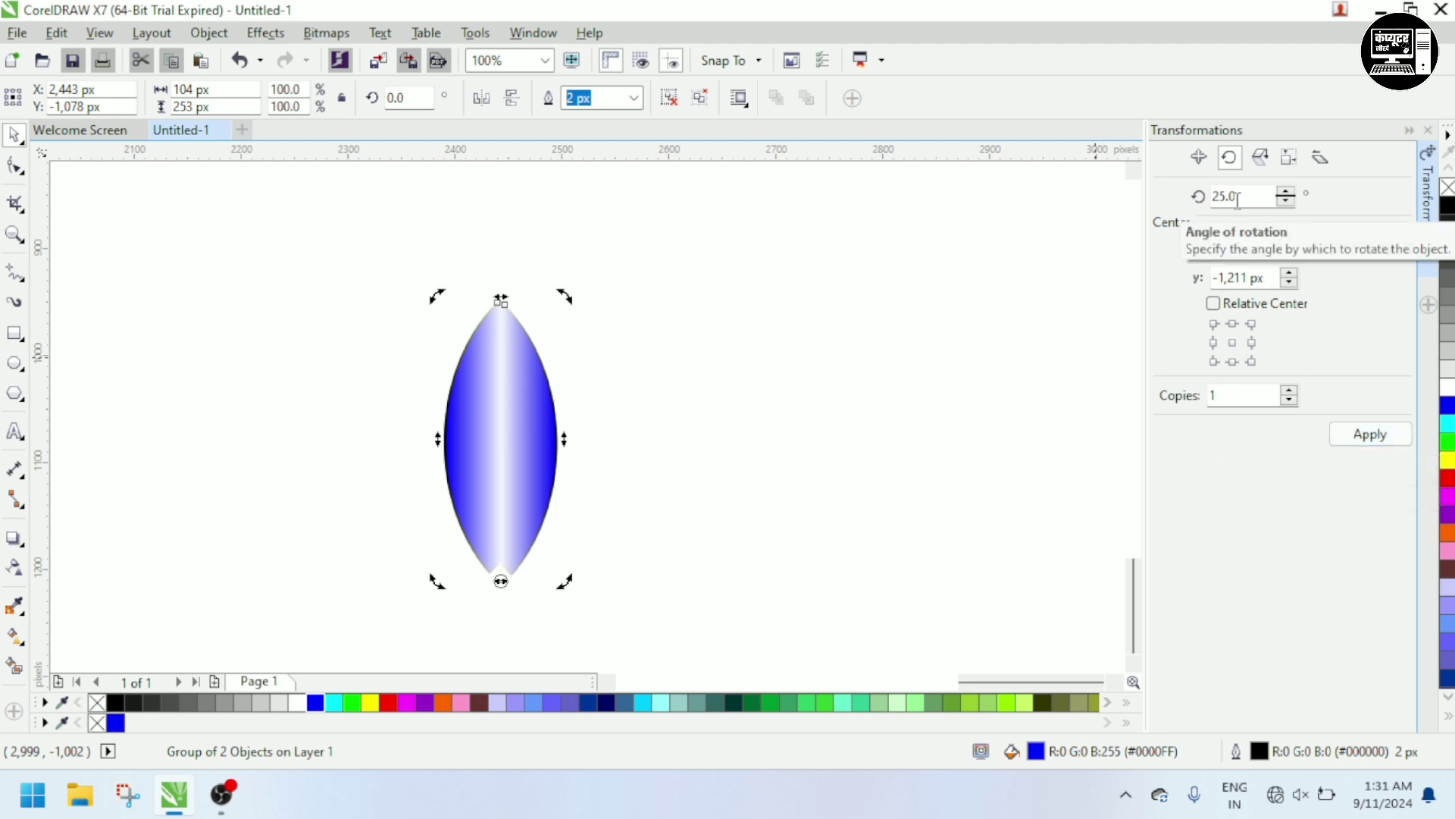
Try creating 10 copies of the petal at 25-degree increments around its bottom tip, and undo them.
left_click(1229, 394)
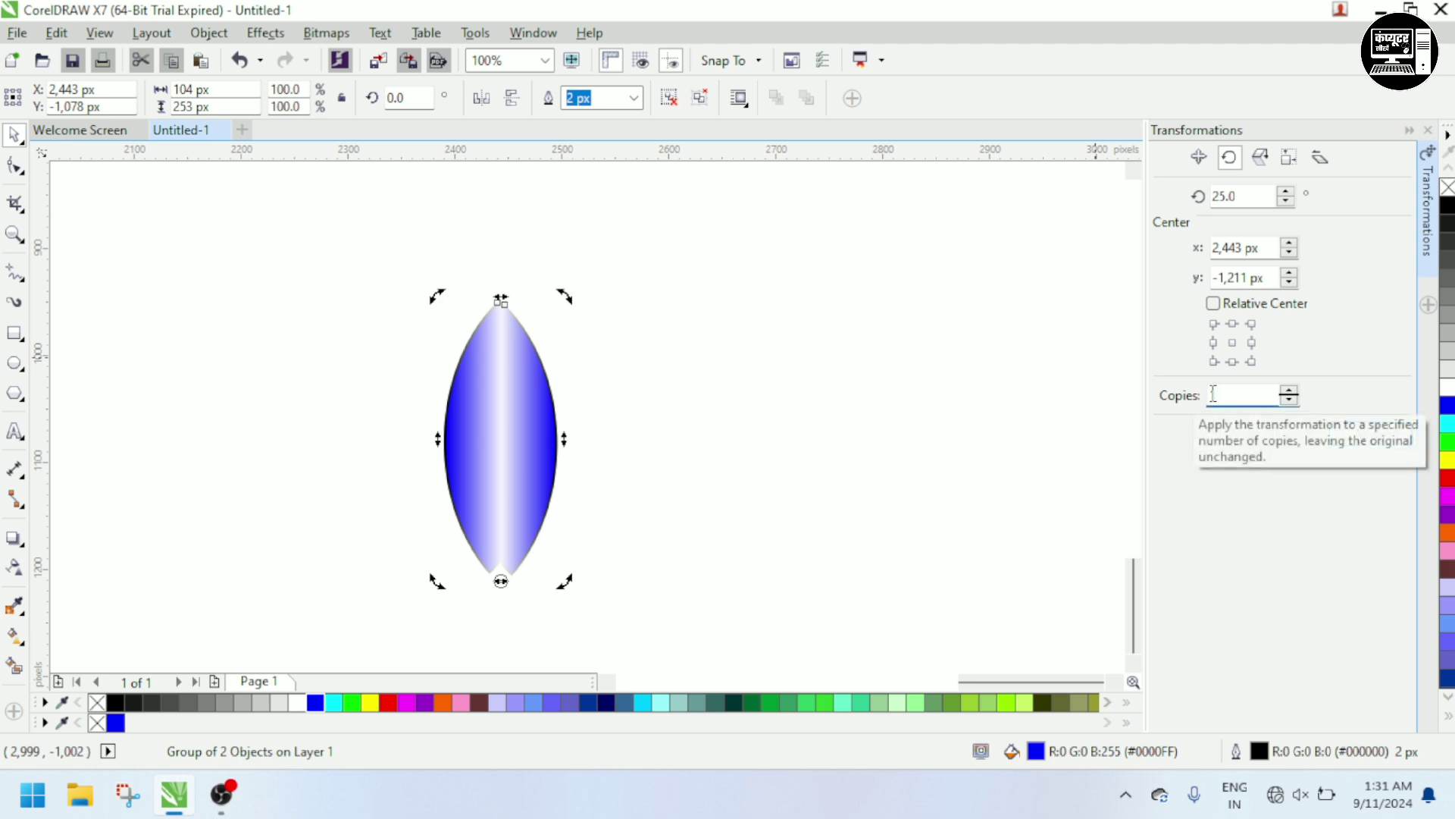
type("10")
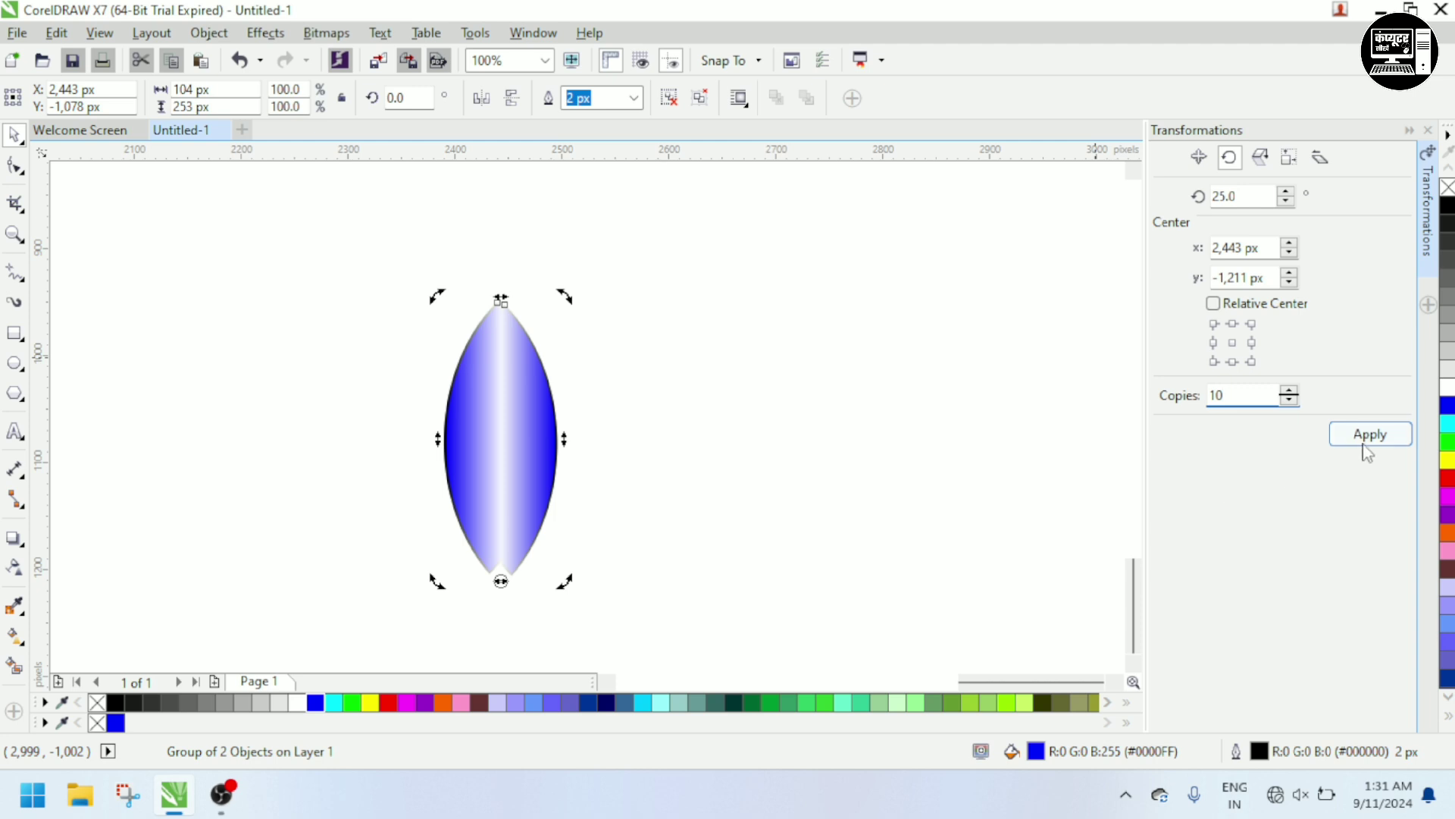
left_click(1366, 449)
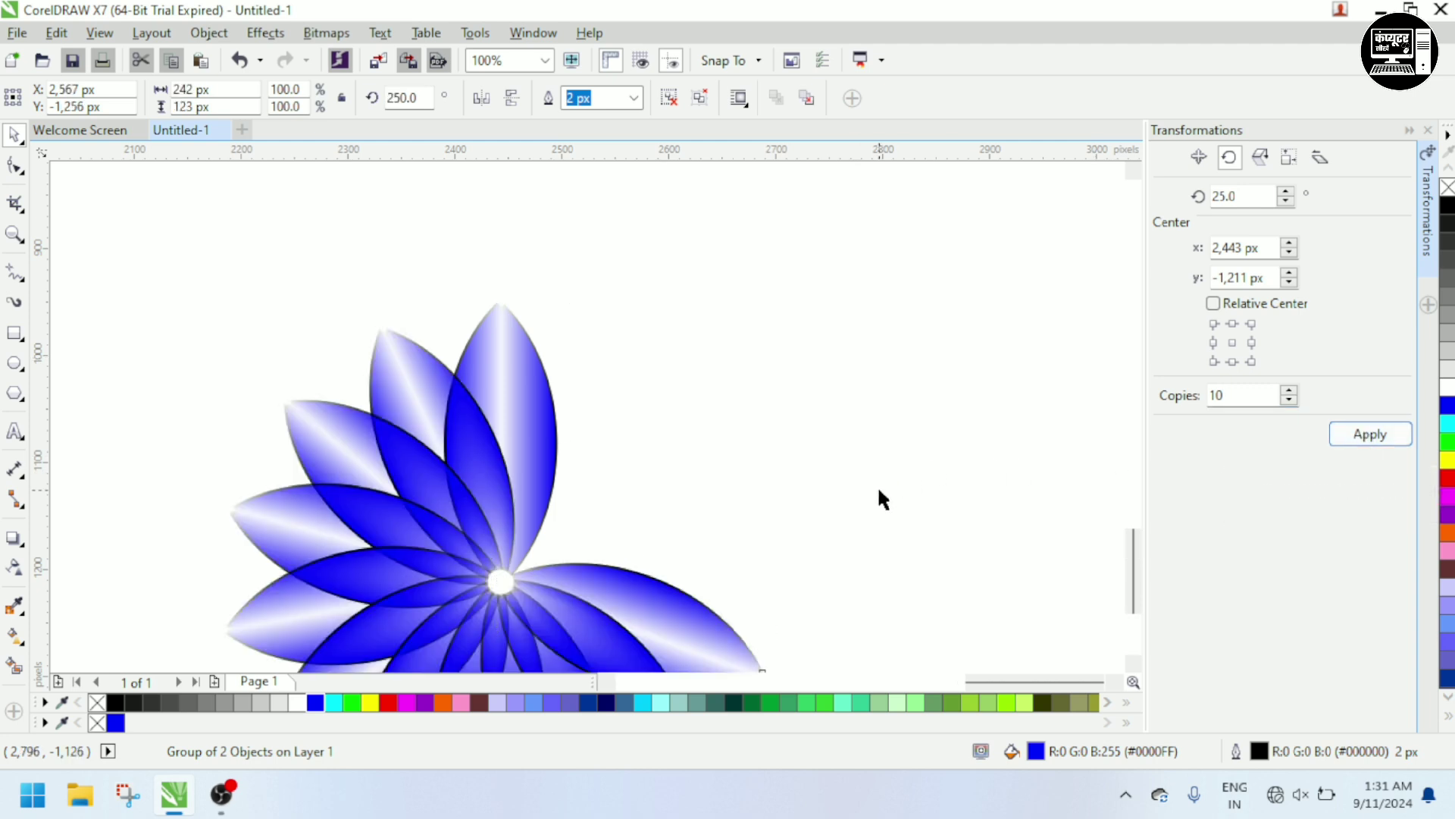
key("ctrl+z")
scroll(808, 407, "down", 2)
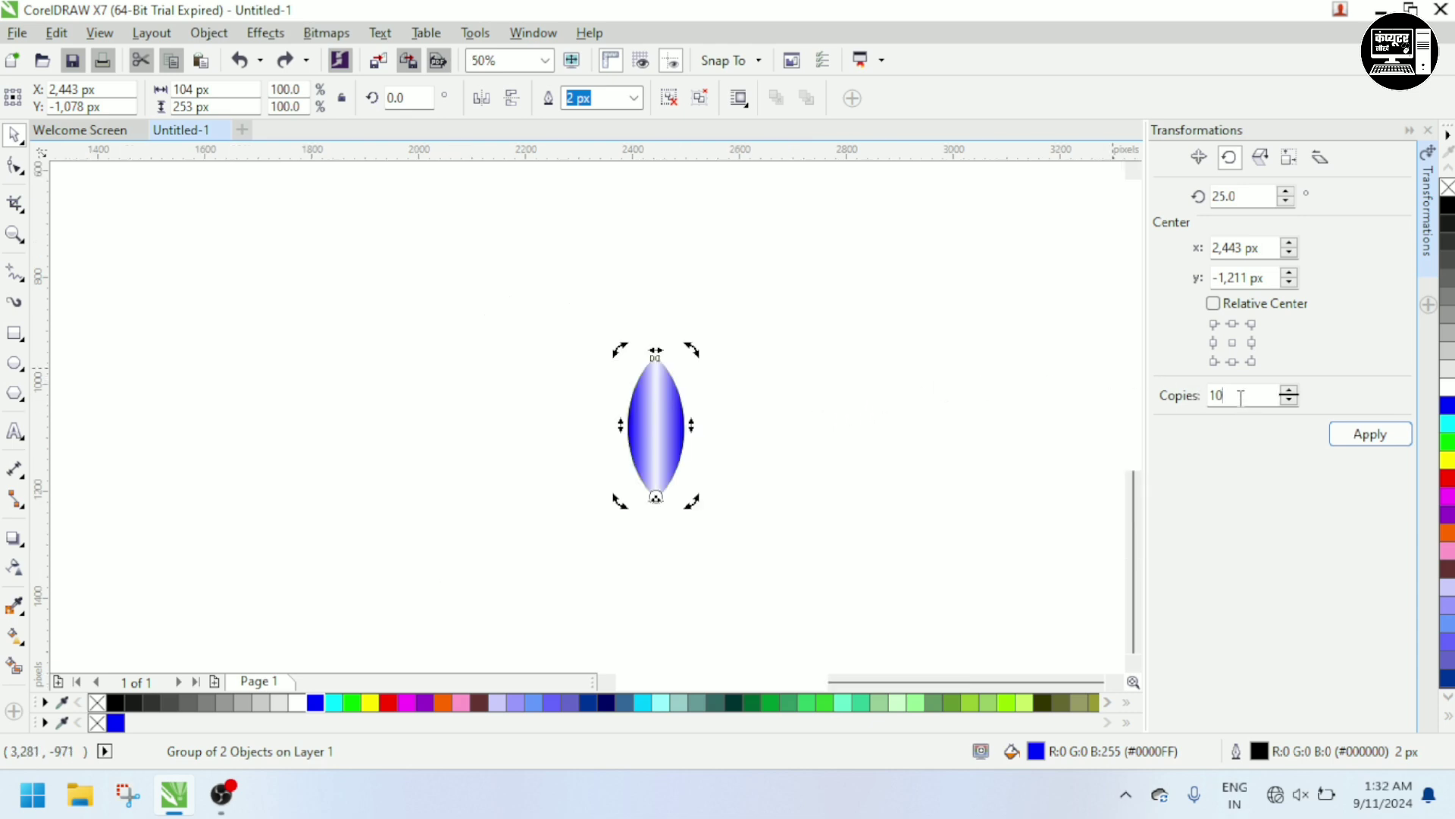
Set the number of copies to 1 and repeat the 25-degree rotated copy around the petal's bottom tip until the flower has 14 petals.
key("BackSpace")
left_click(1356, 432)
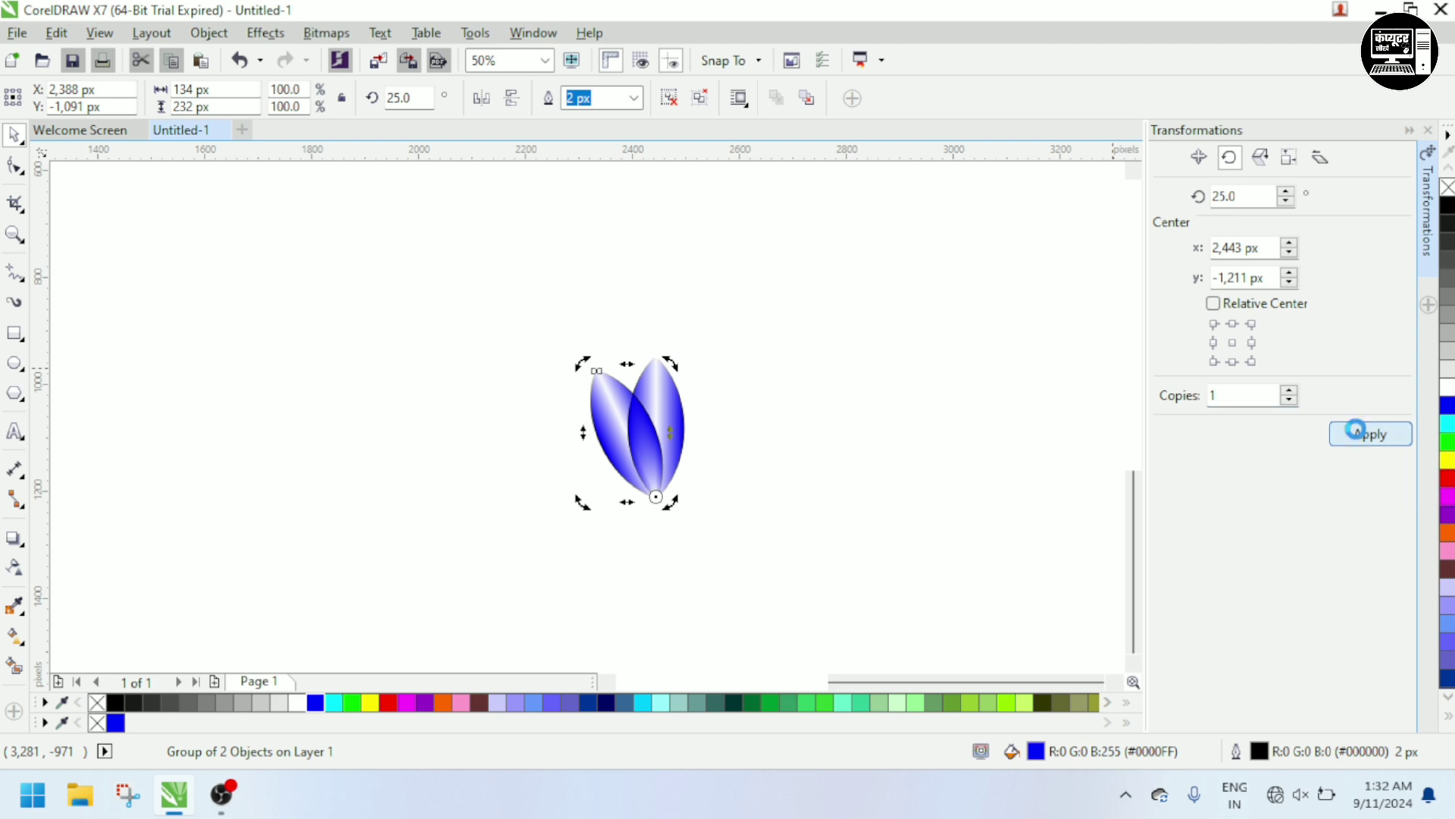
left_click(1357, 432)
left_click(1358, 433)
left_click(1359, 435)
left_click(1359, 436)
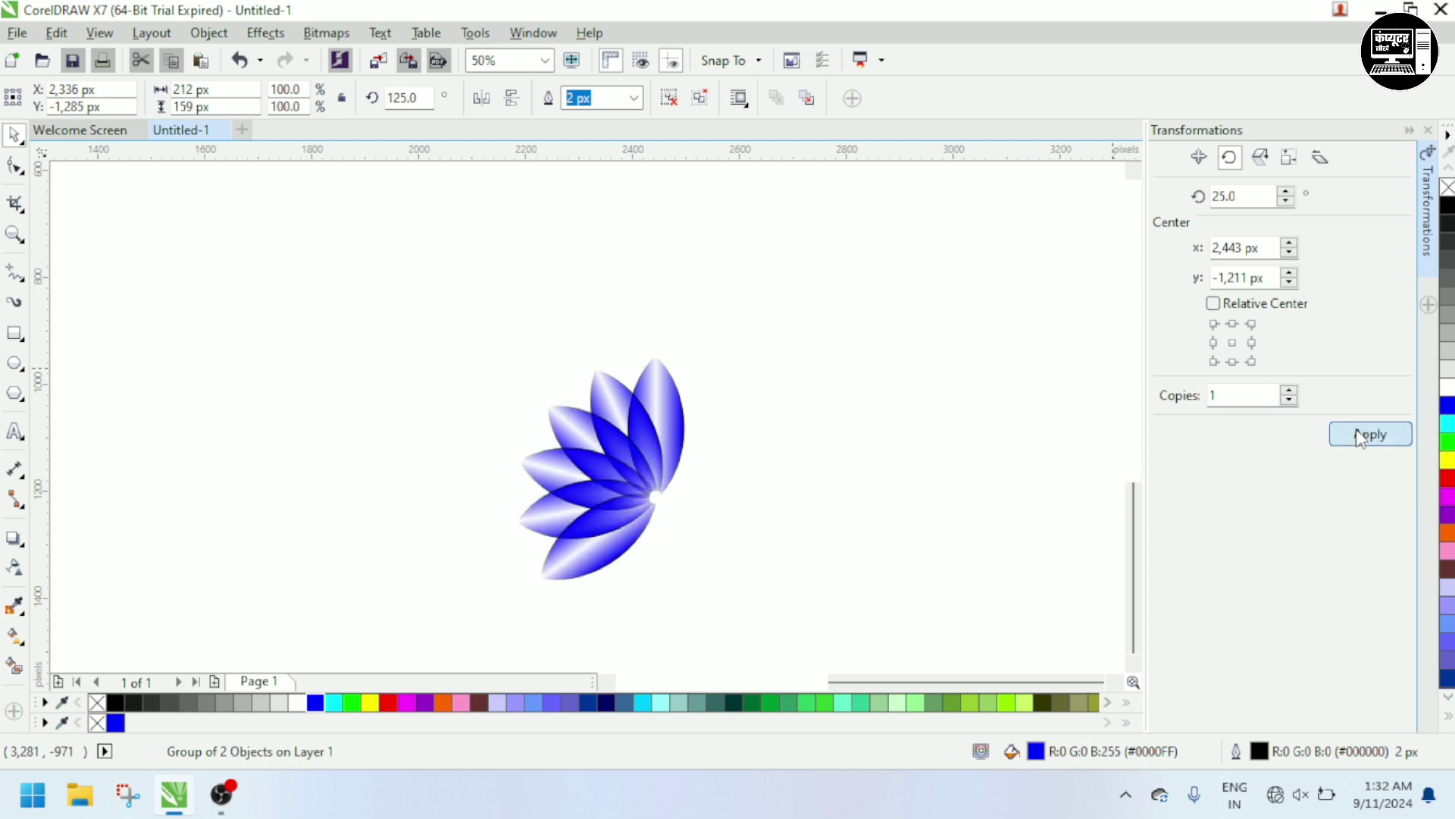
left_click(1360, 438)
left_click(1361, 438)
left_click(1360, 438)
left_click(1360, 438)
left_click(1360, 439)
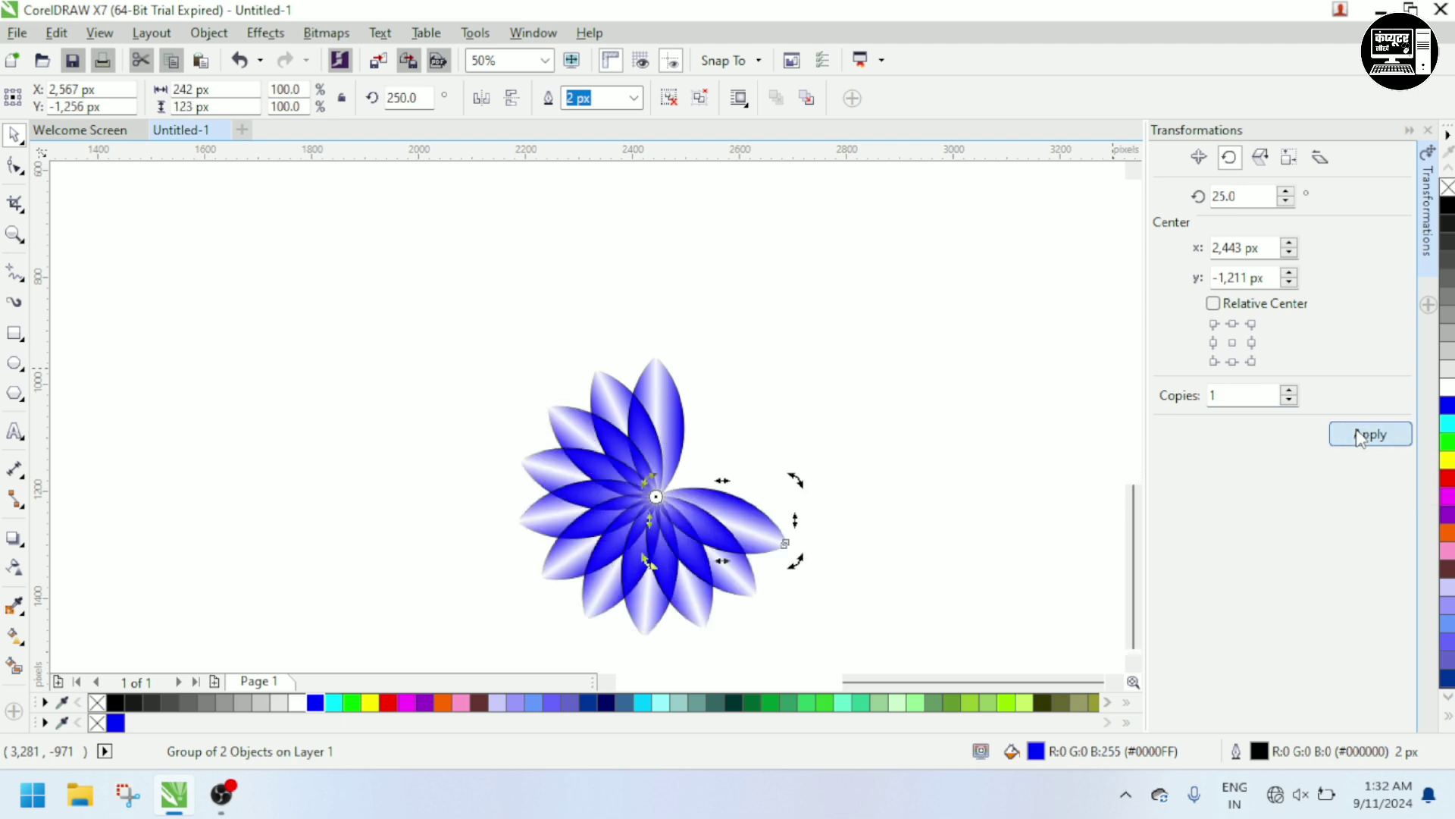
left_click(1360, 439)
left_click(1360, 439)
left_click(1360, 438)
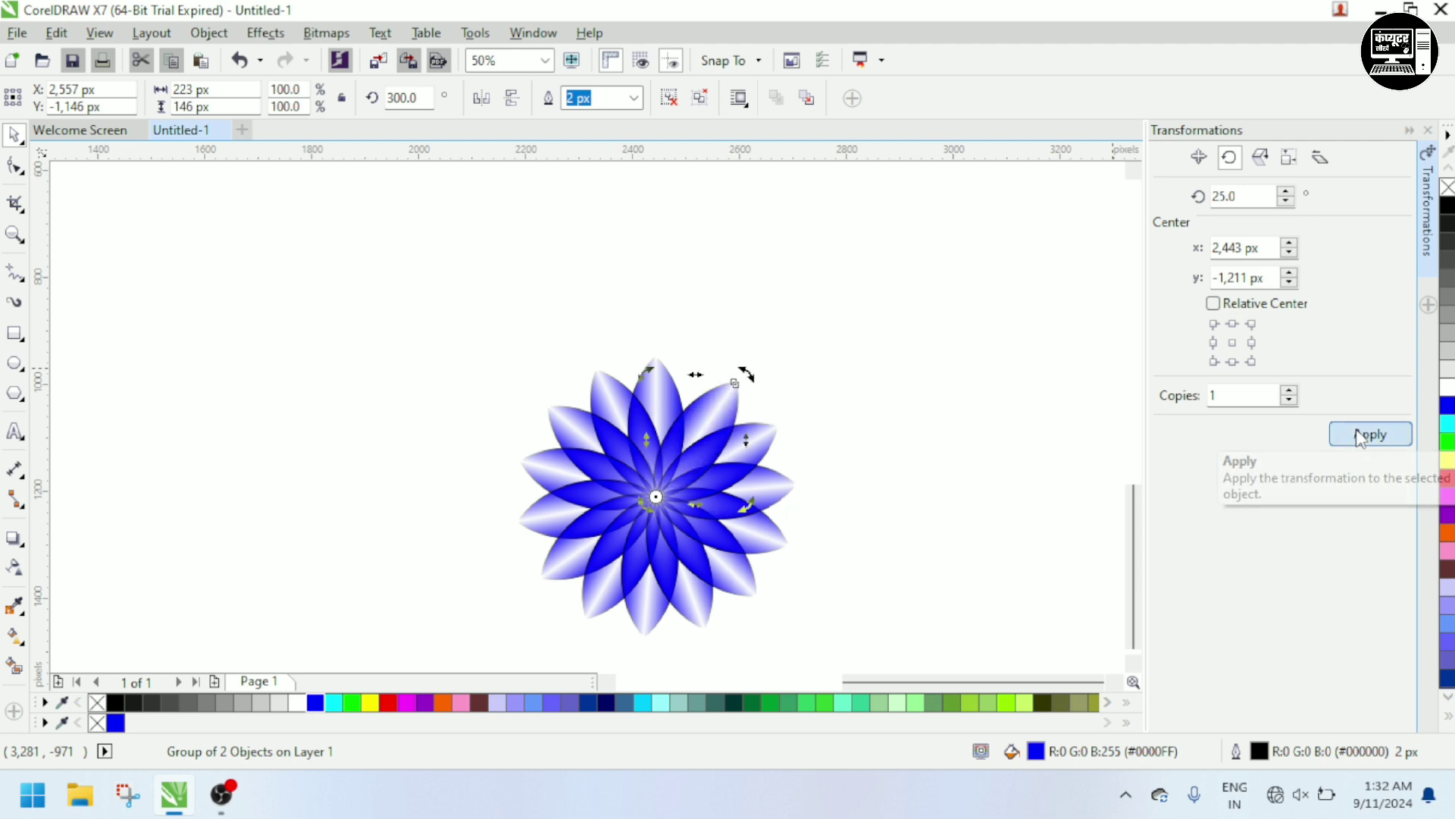
Group all the petals into one flower and enlarge it proportionally to about 595 by 600 px.
left_click(1017, 484)
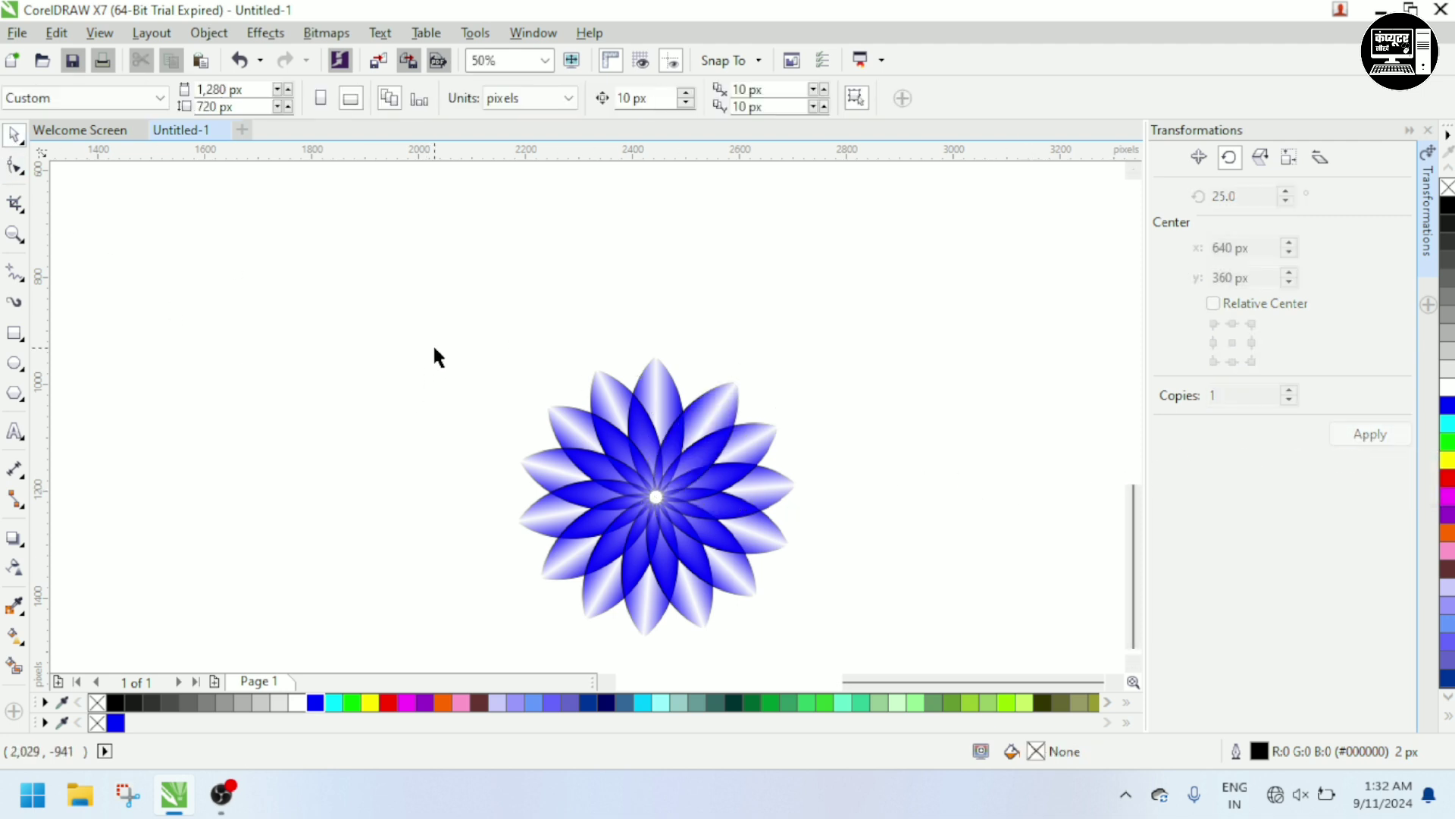
left_click_drag(435, 345, 852, 633)
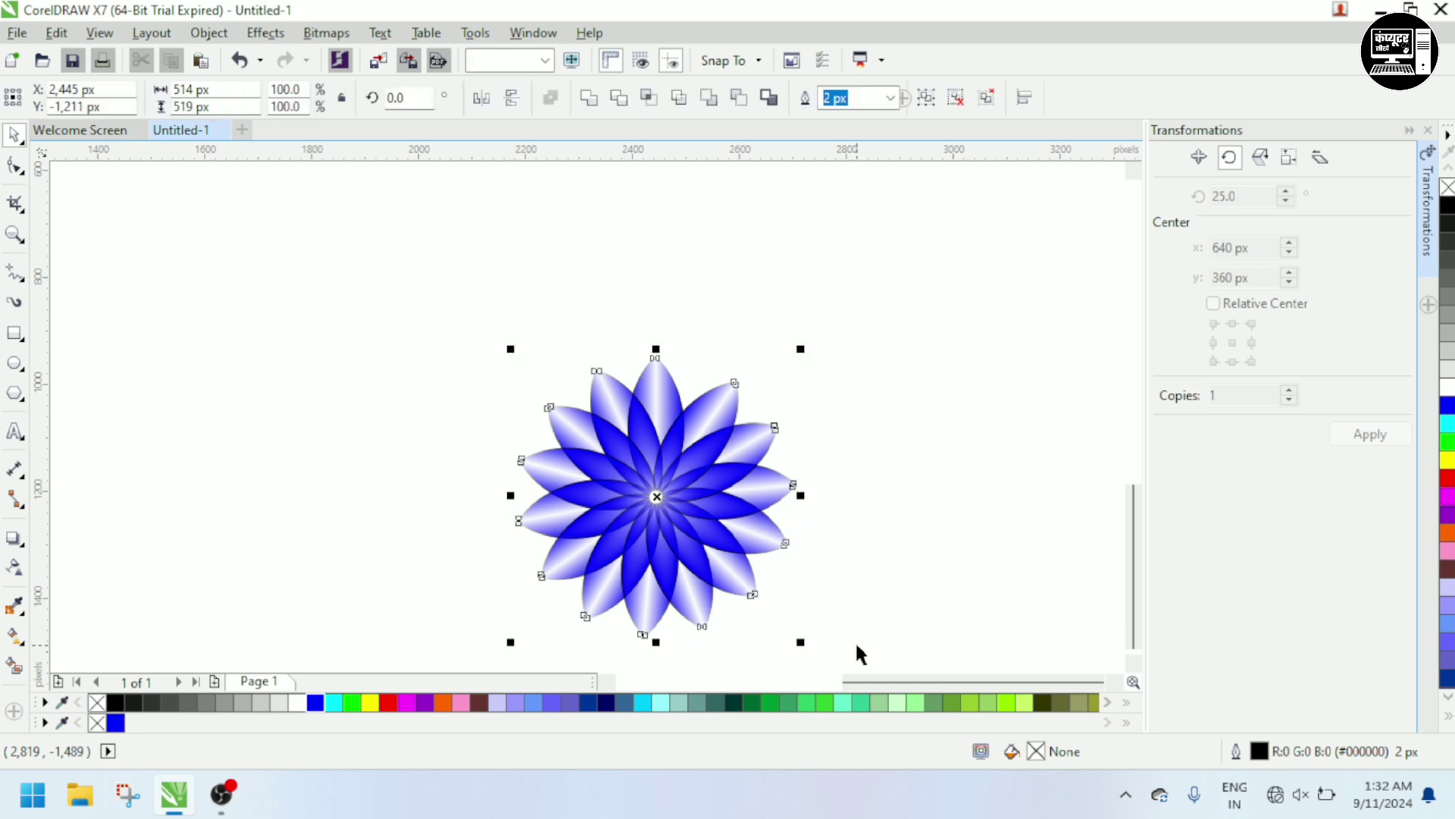
key("ctrl+g")
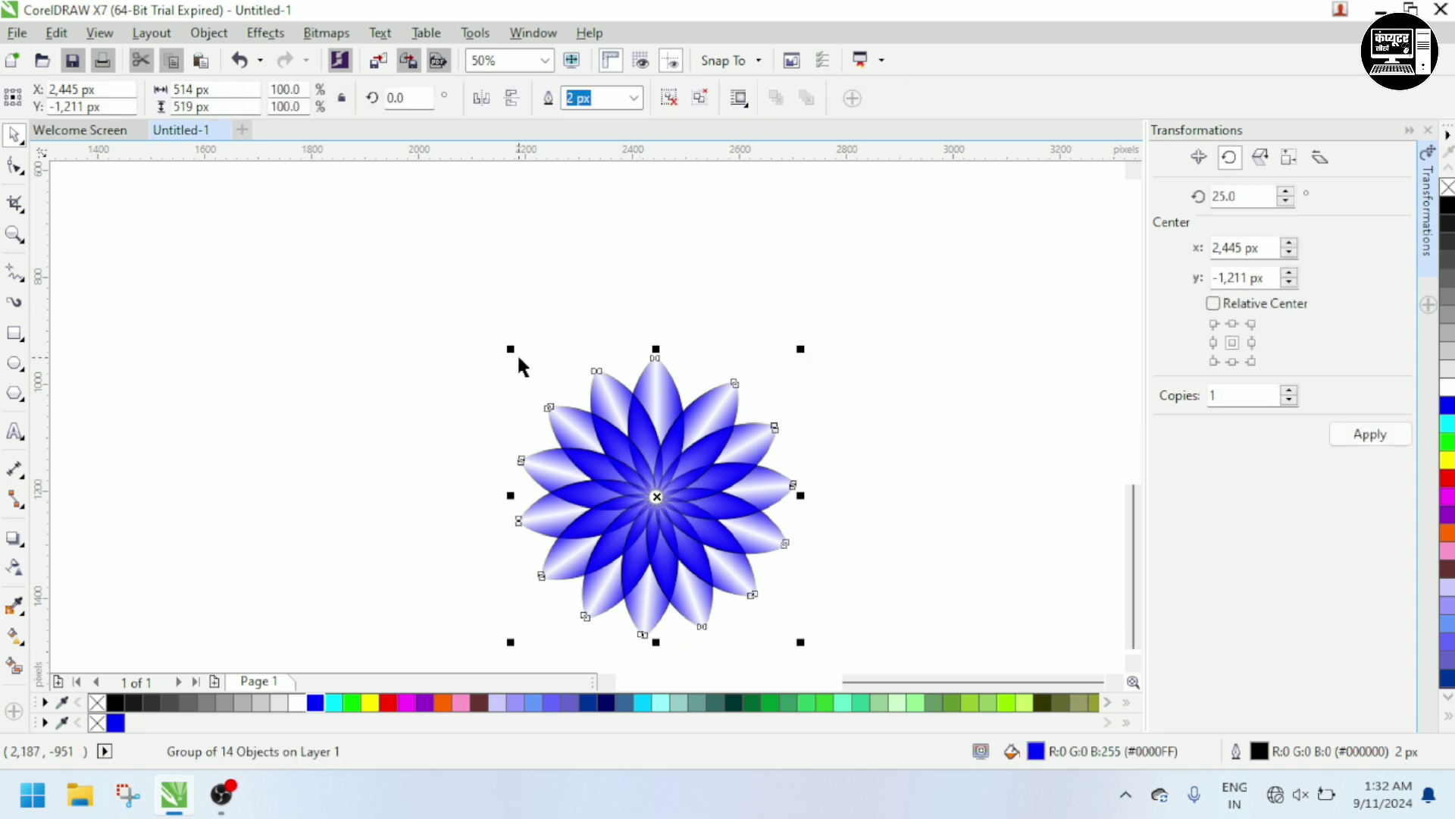
left_click_drag(508, 349, 465, 305)
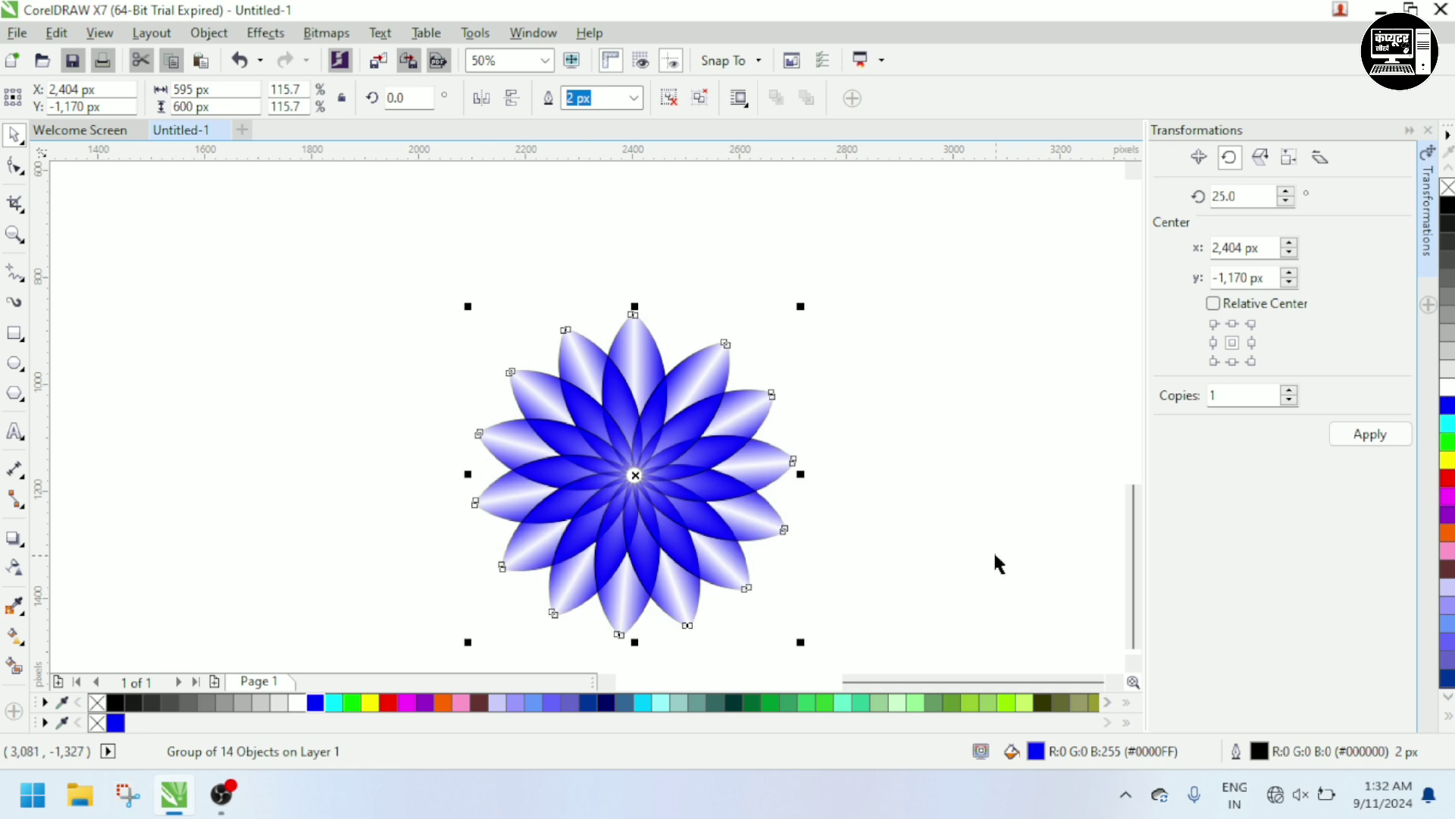
Move the finished blue flower toward the upper left of the drawing area, leaving empty space beside it.
left_click(827, 533)
left_click_drag(658, 477, 254, 345)
left_click(649, 461)
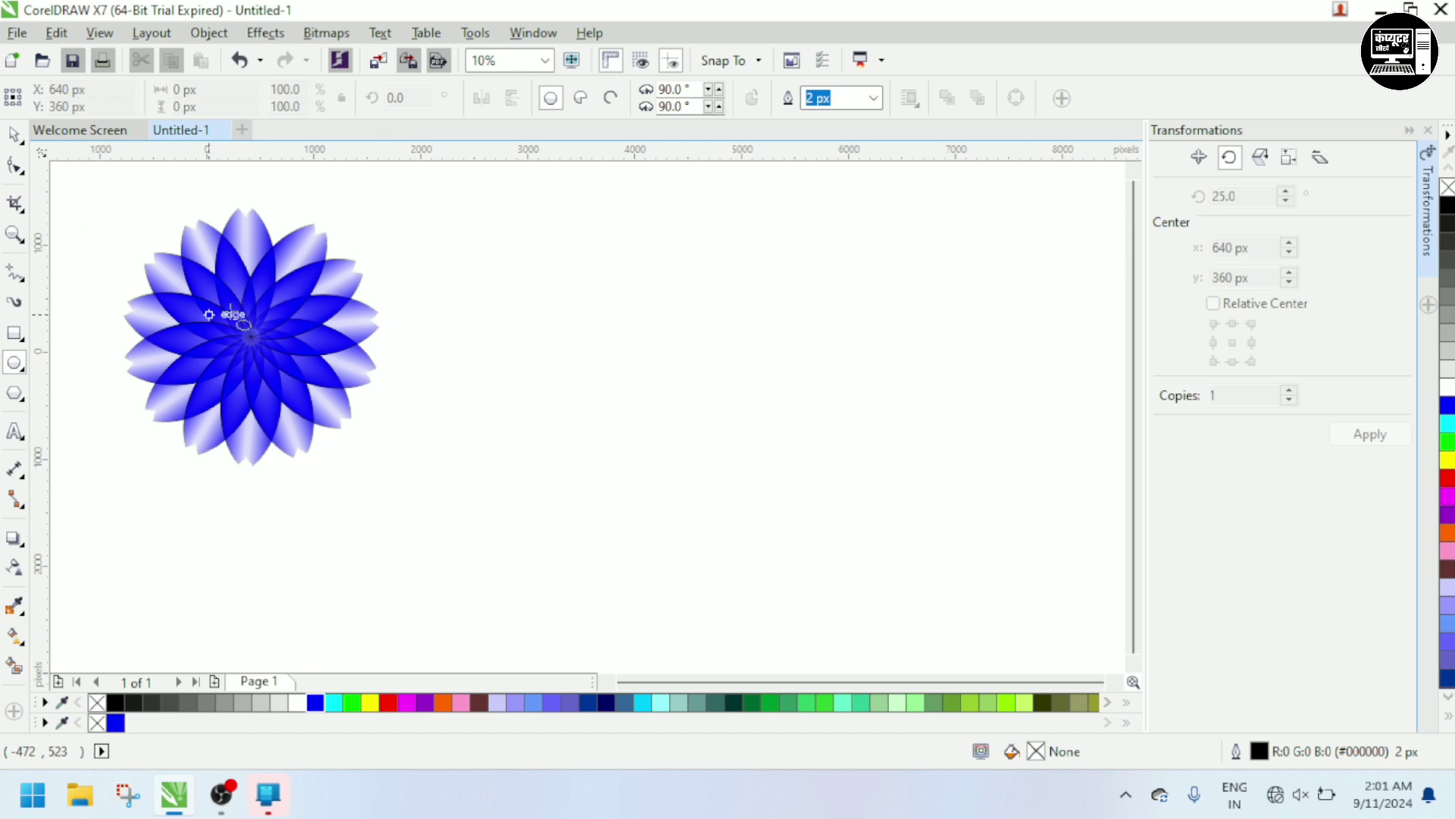
Draw an ellipse about 1,430 by 1,360 px to the right of the flower and shift a duplicate sideways so the two overlap by about half.
left_click(15, 364)
left_click_drag(665, 276, 820, 422)
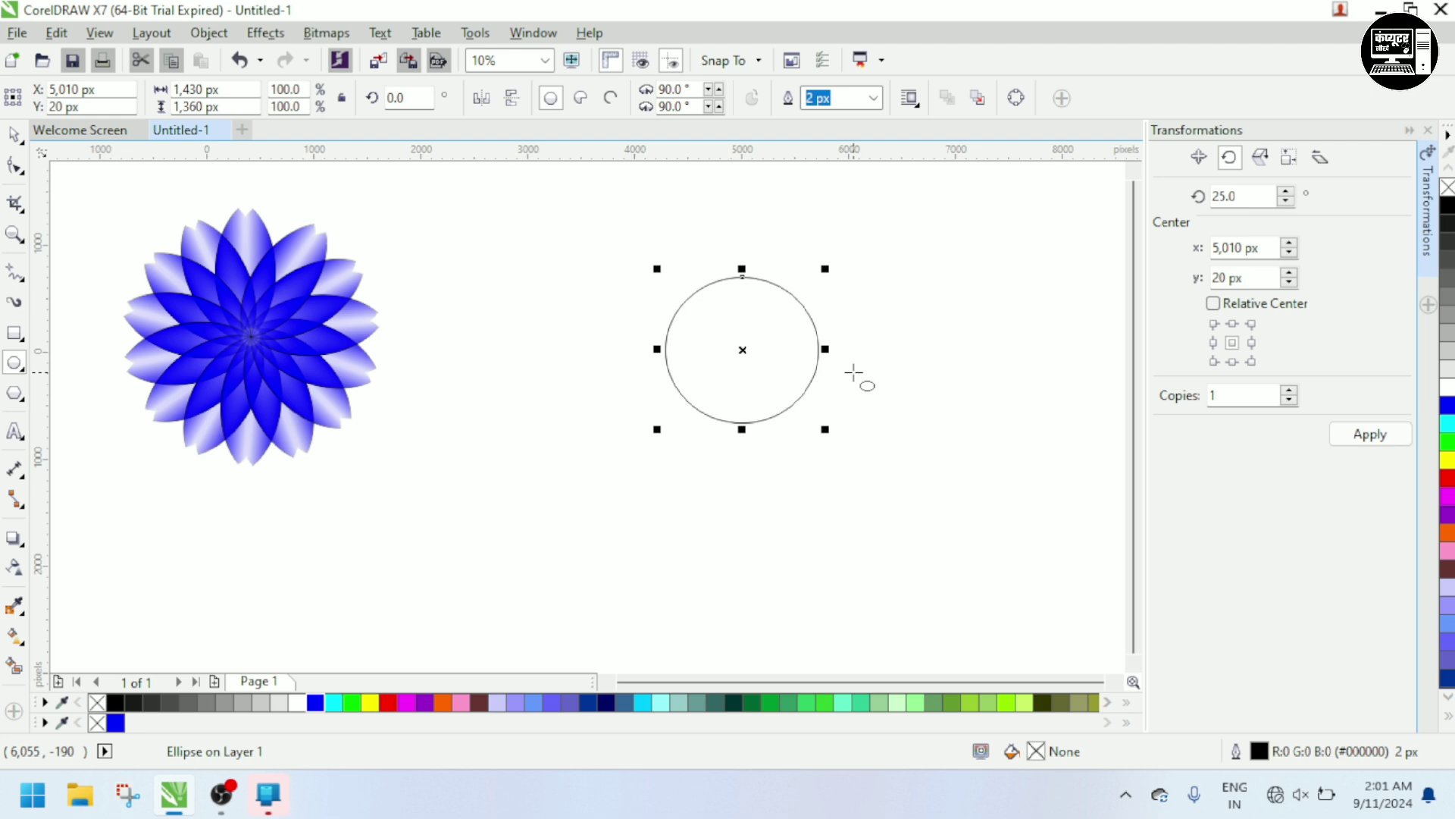
key("ctrl+d")
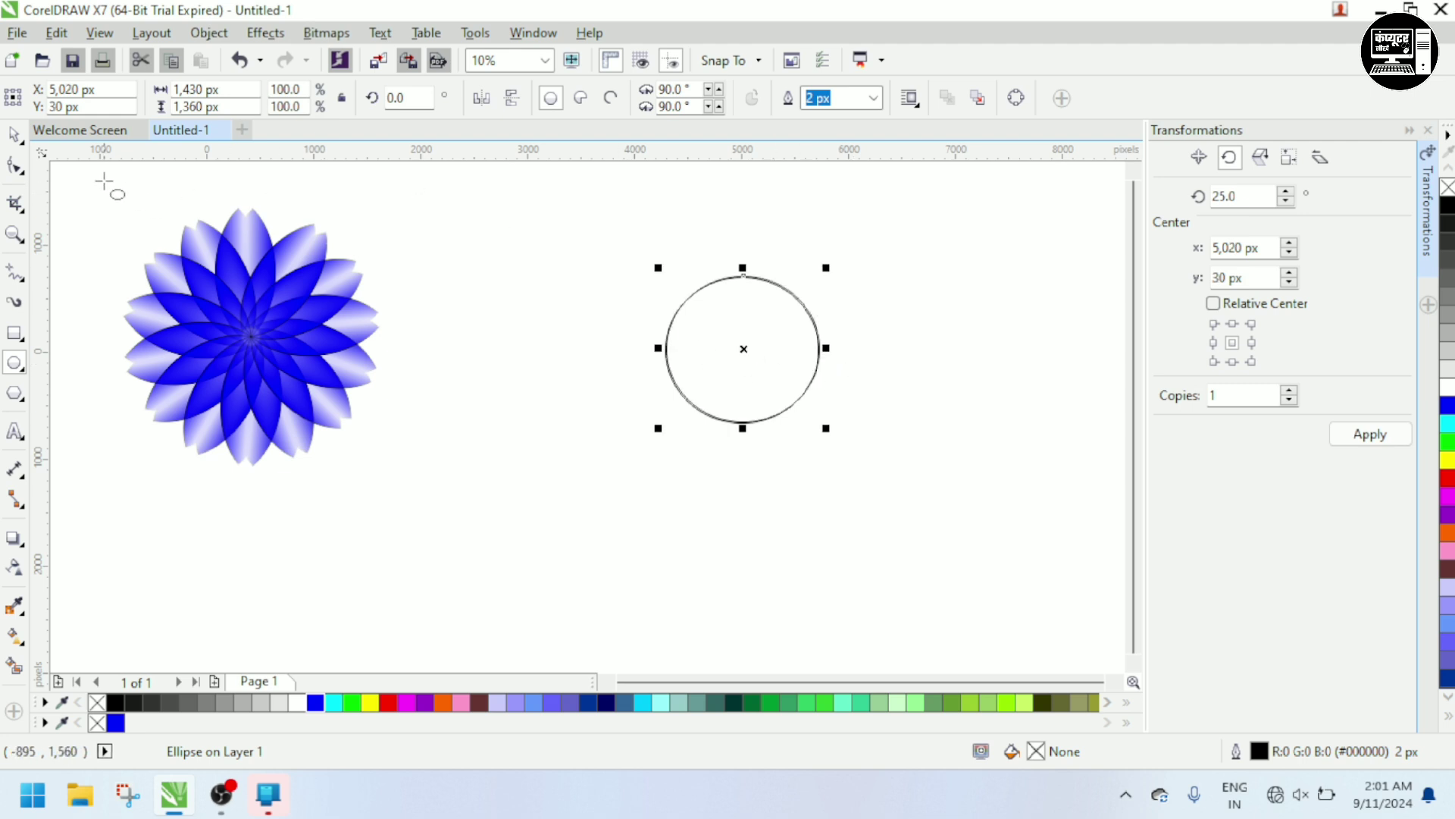
left_click(14, 135)
left_click_drag(723, 366, 799, 363)
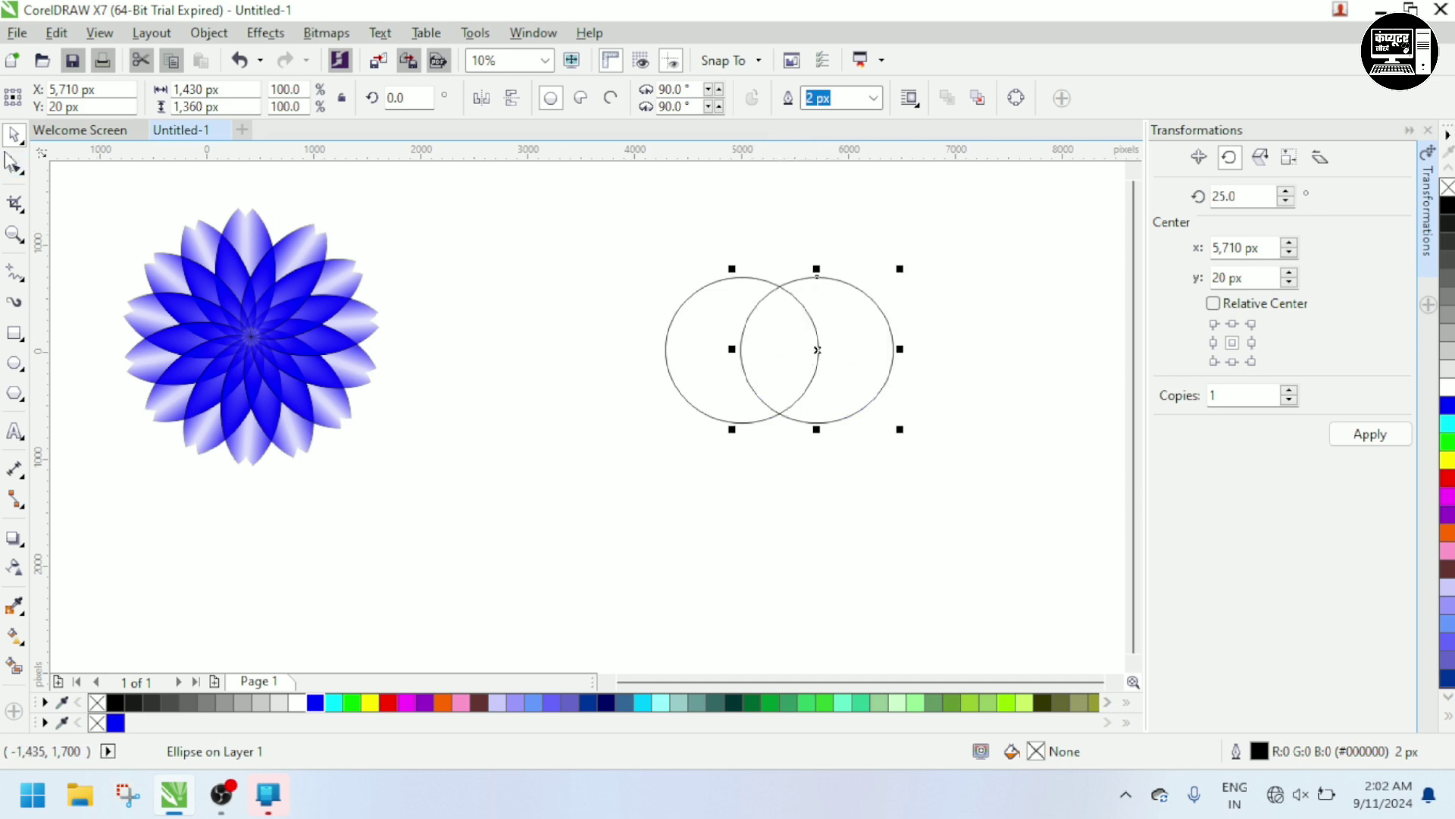
Create a petal shape from the intersection of the two overlapping circles and delete both source circles.
left_click_drag(582, 247, 939, 432)
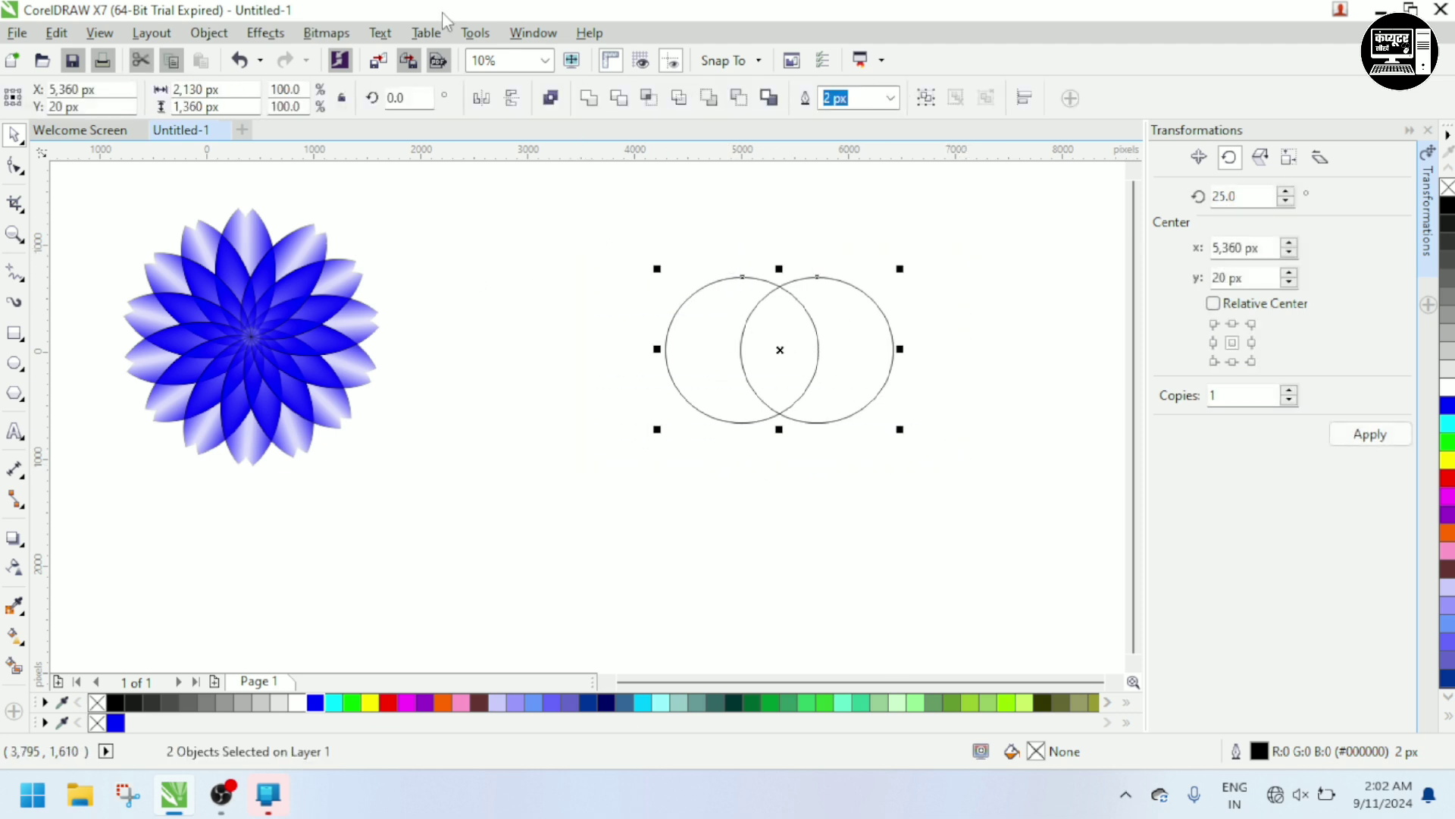
left_click(650, 99)
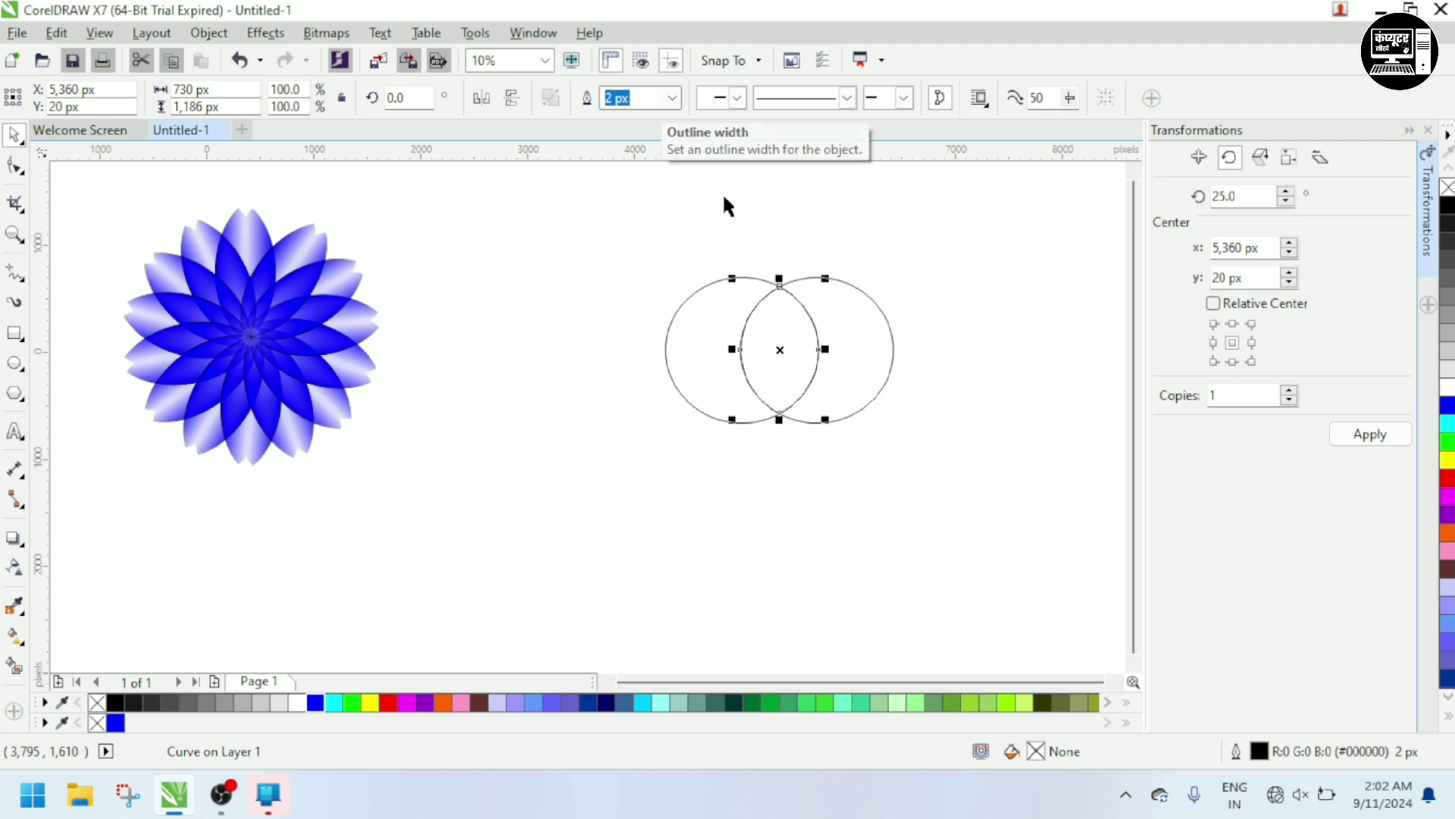
left_click(844, 331)
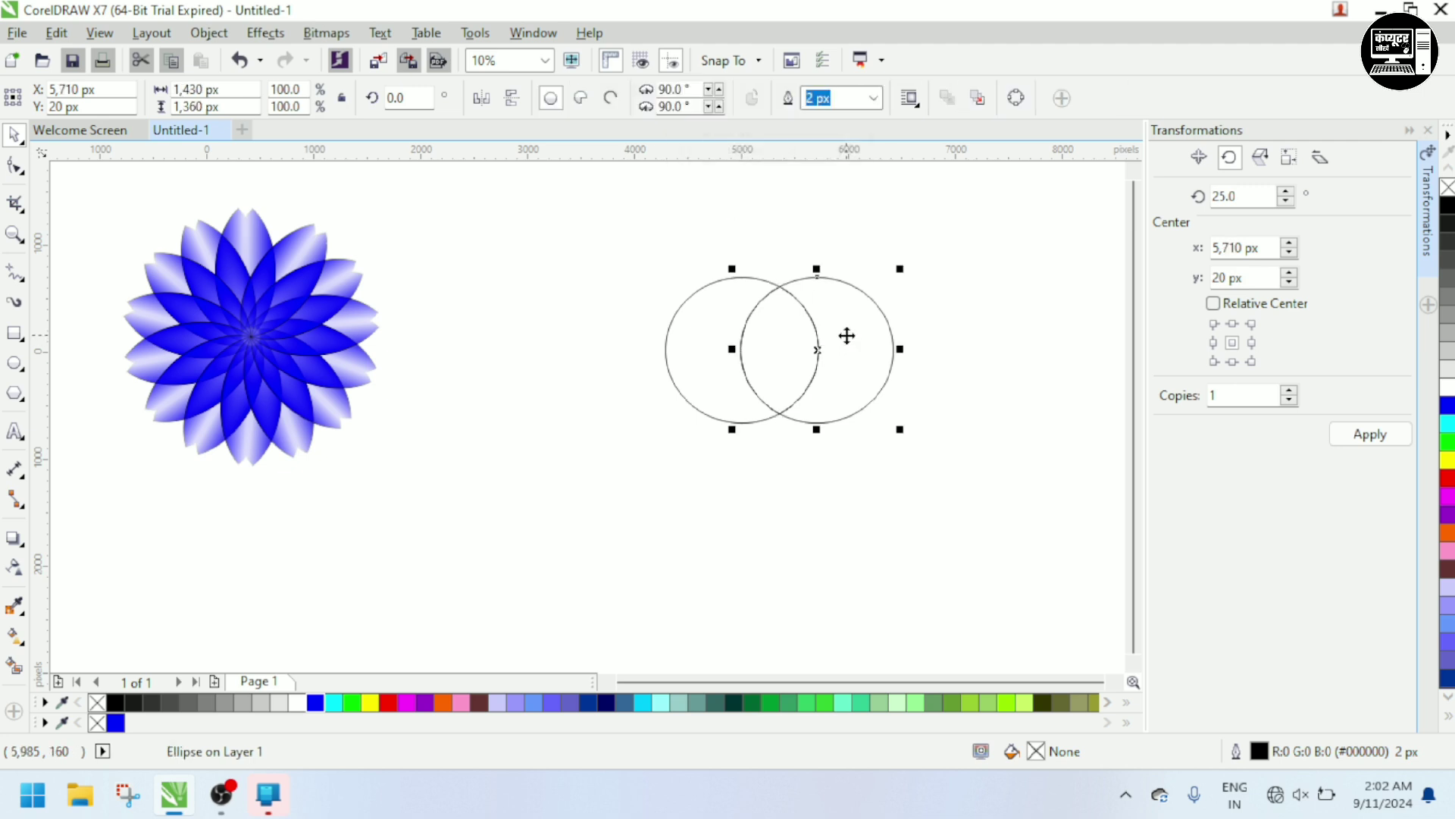
key("Delete")
left_click(689, 372)
key("Delete")
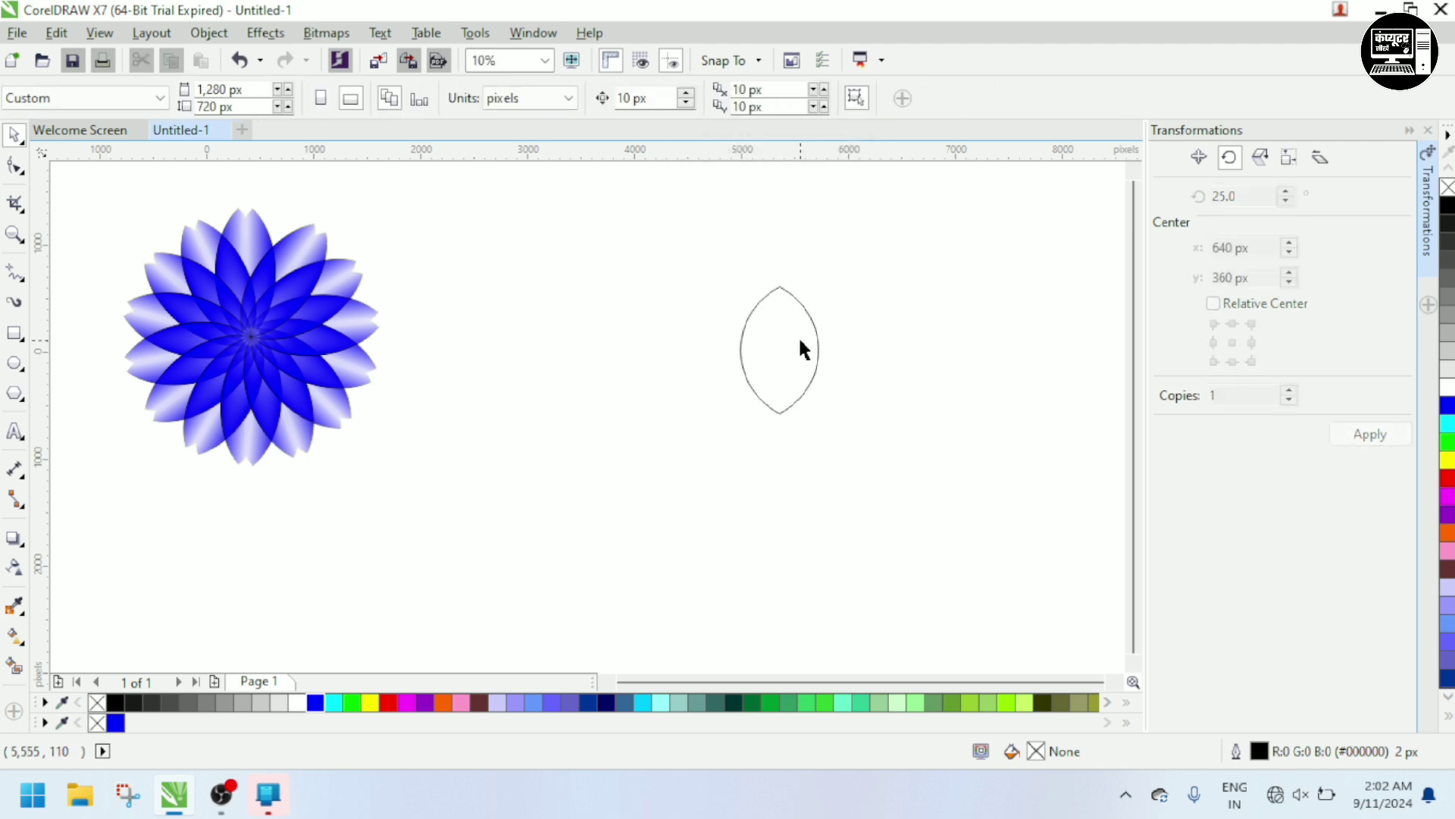
Stretch the new petal taller, fill it with red and enlarge it to about 1,005 by 2,460 px.
left_click(780, 413)
left_click_drag(780, 413, 783, 497)
left_click_drag(783, 367, 784, 267)
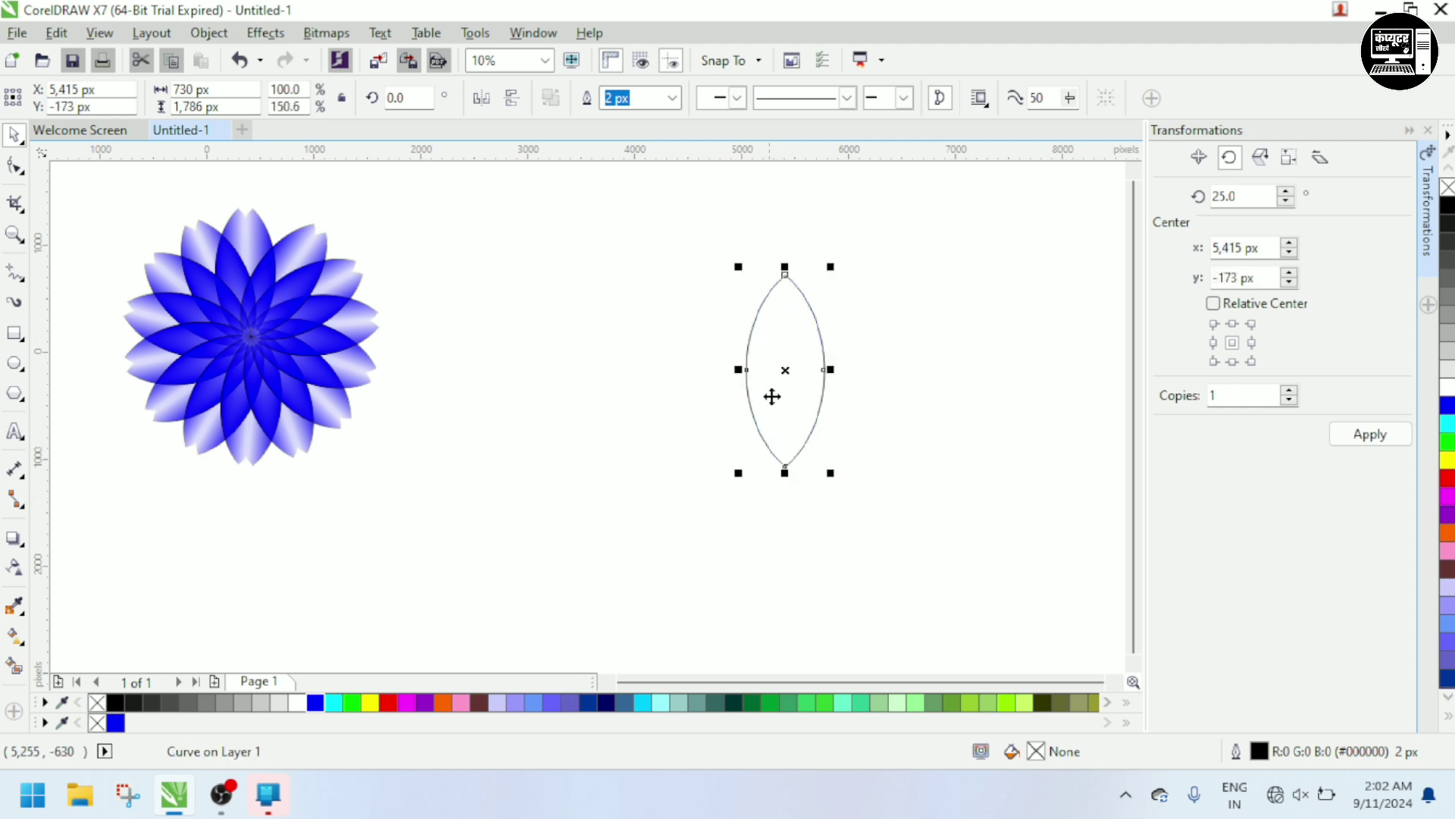
left_click(388, 702)
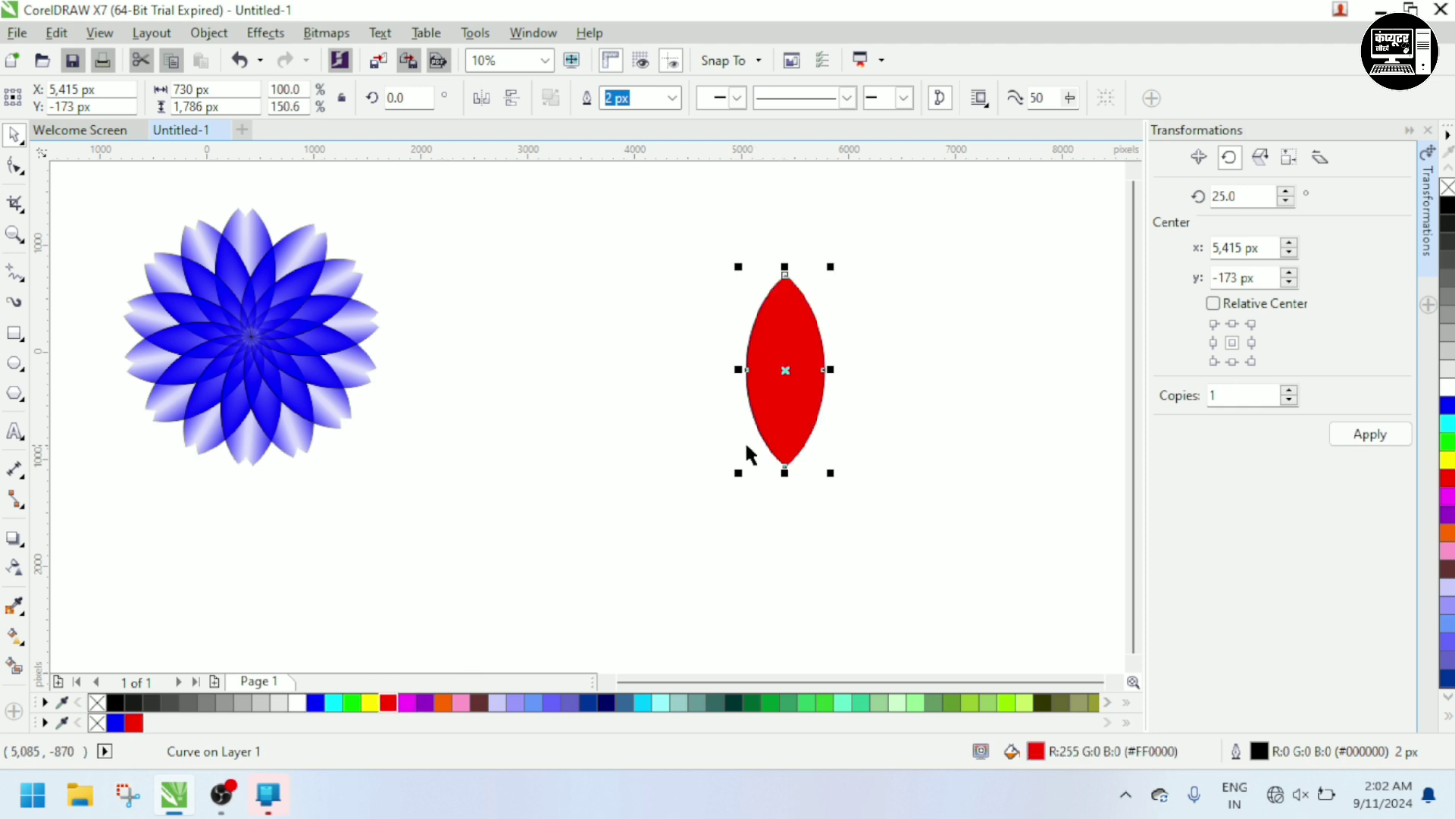
left_click_drag(738, 472, 673, 547)
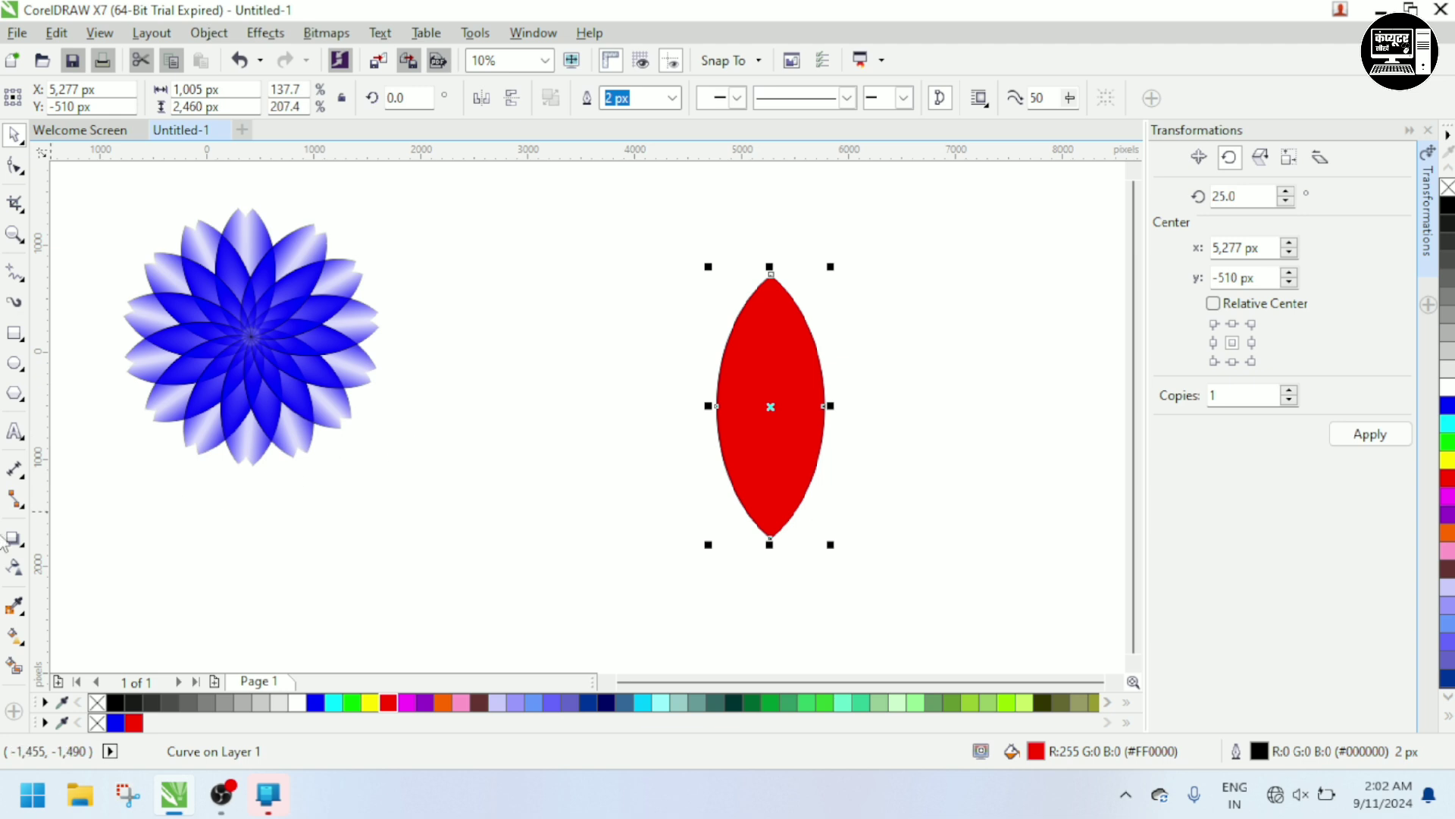
Apply a linear transparency to the red petal, fading from its left edge to just past its middle.
left_click(14, 568)
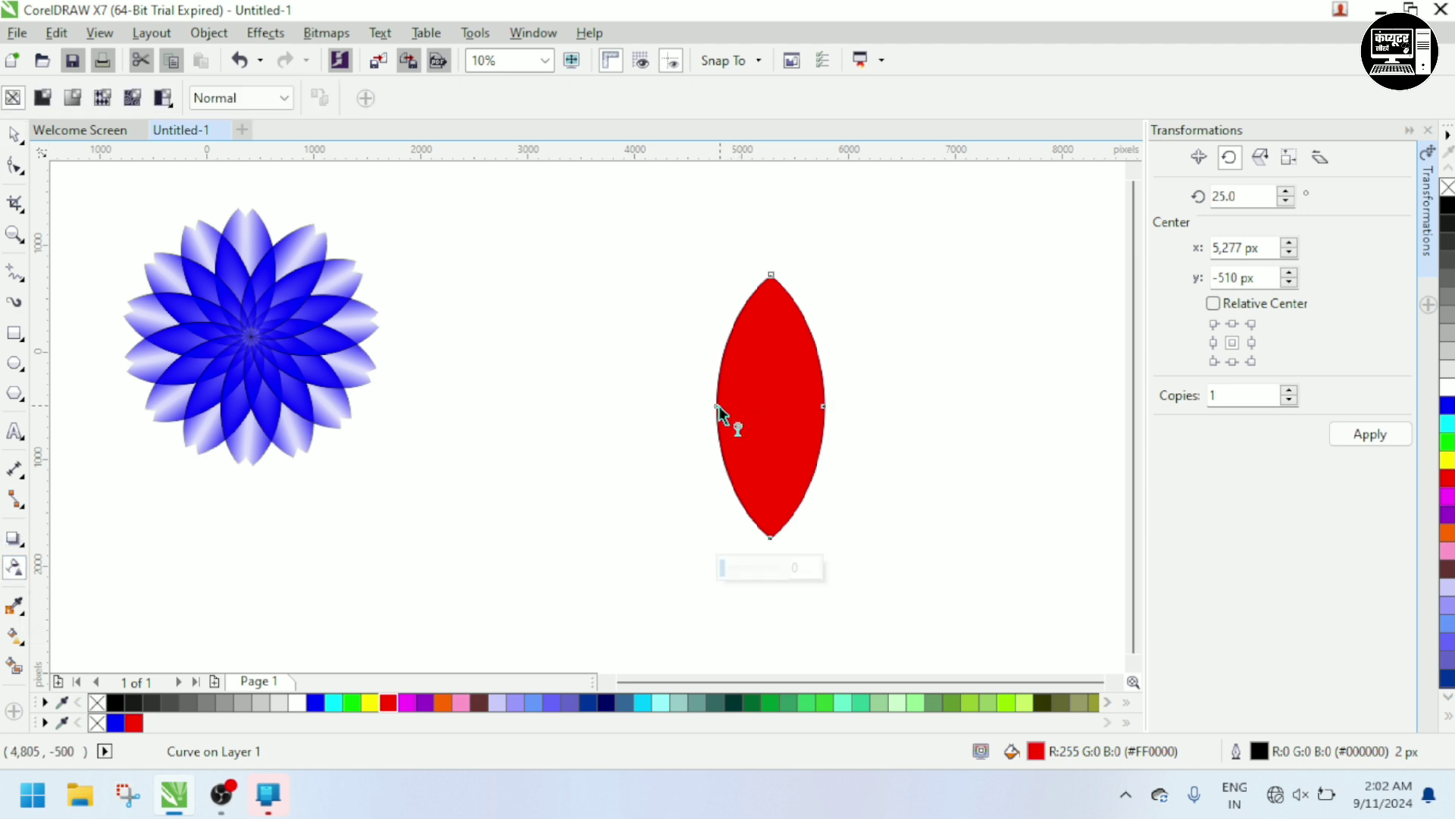
left_click_drag(717, 406, 788, 407)
left_click(838, 384)
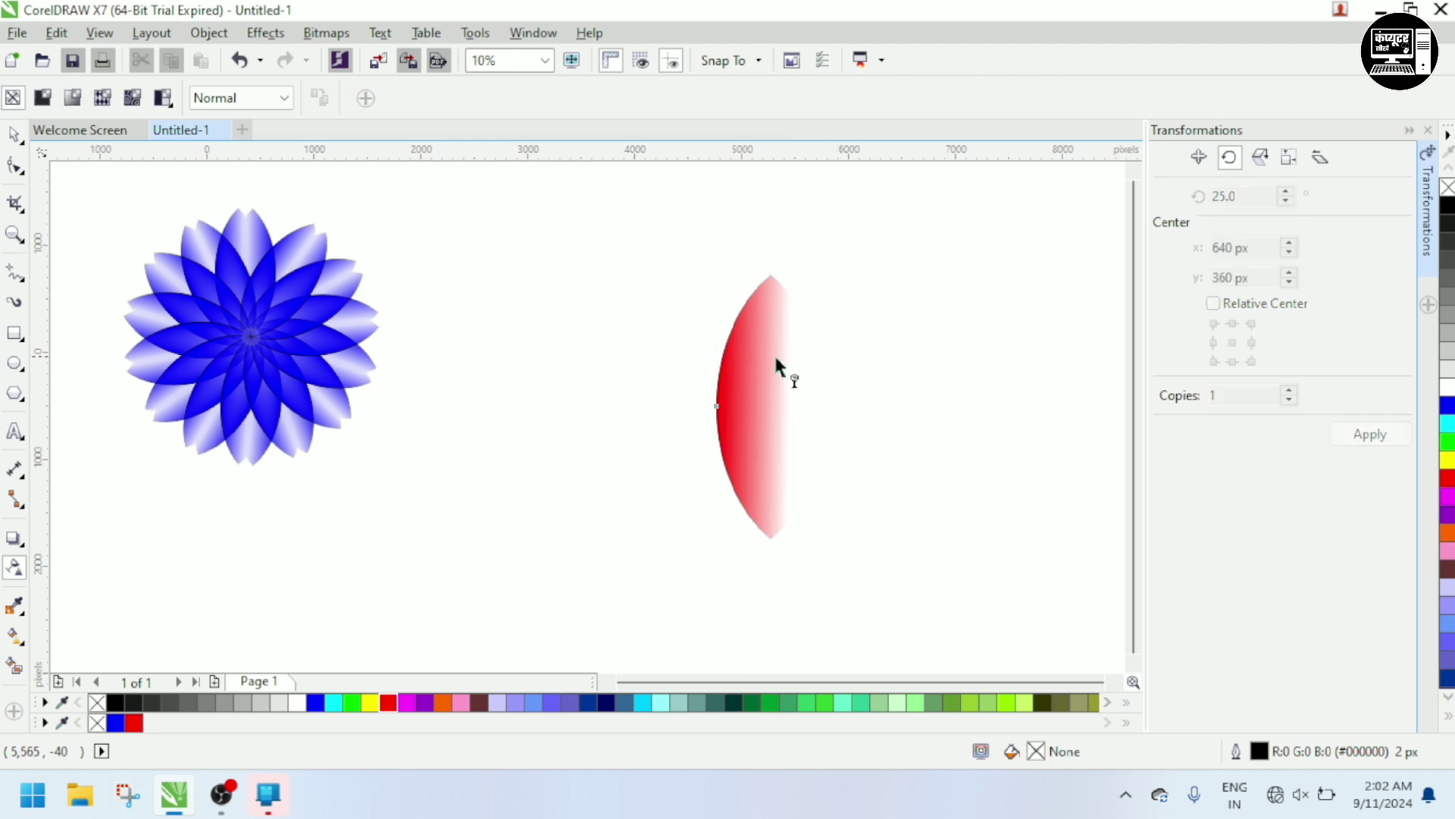
Duplicate the faded petal to the right, mirror the copy horizontally and bring the two faded sides together.
left_click(13, 135)
left_click(740, 371)
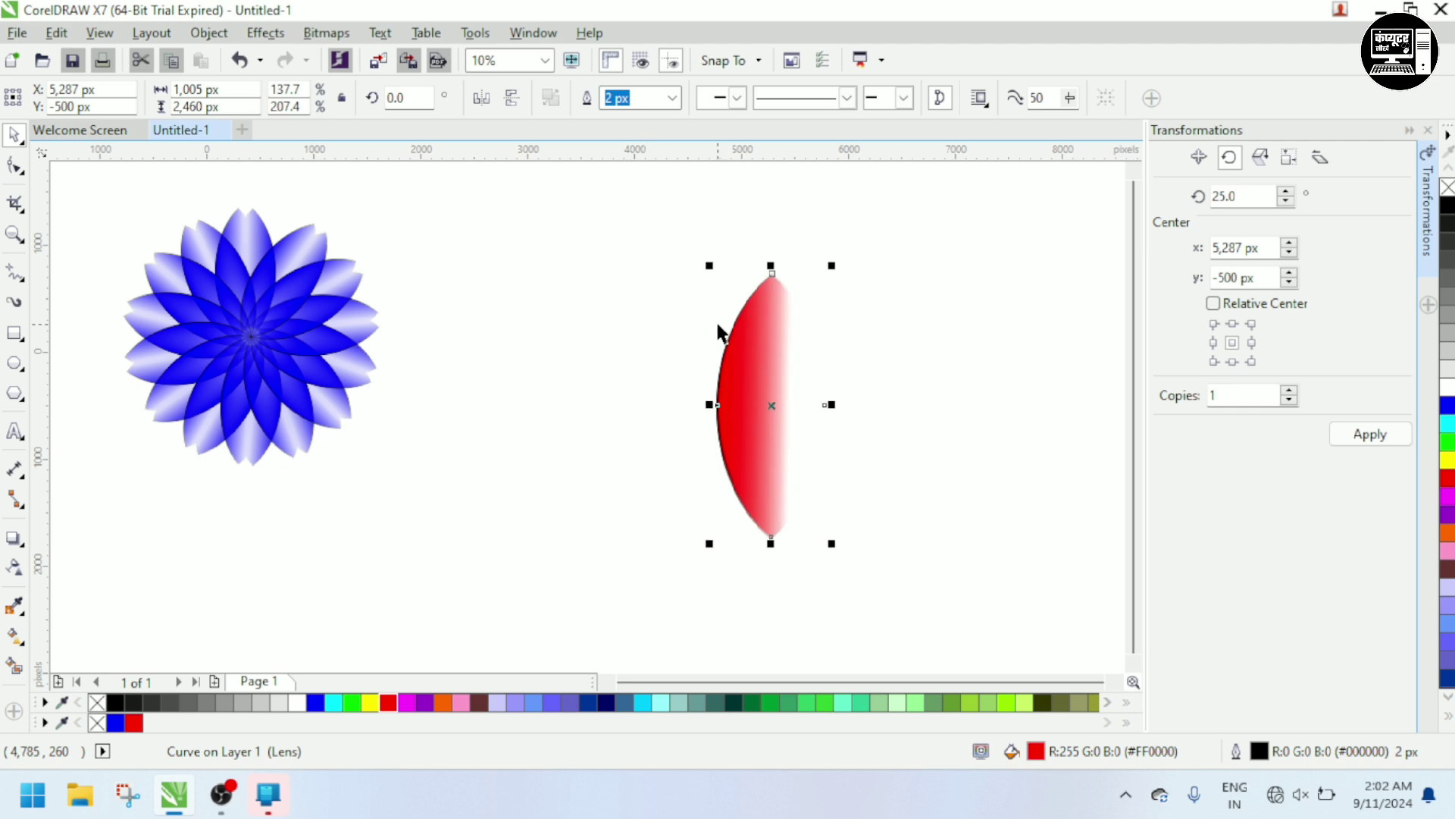
left_click_drag(759, 375, 833, 379)
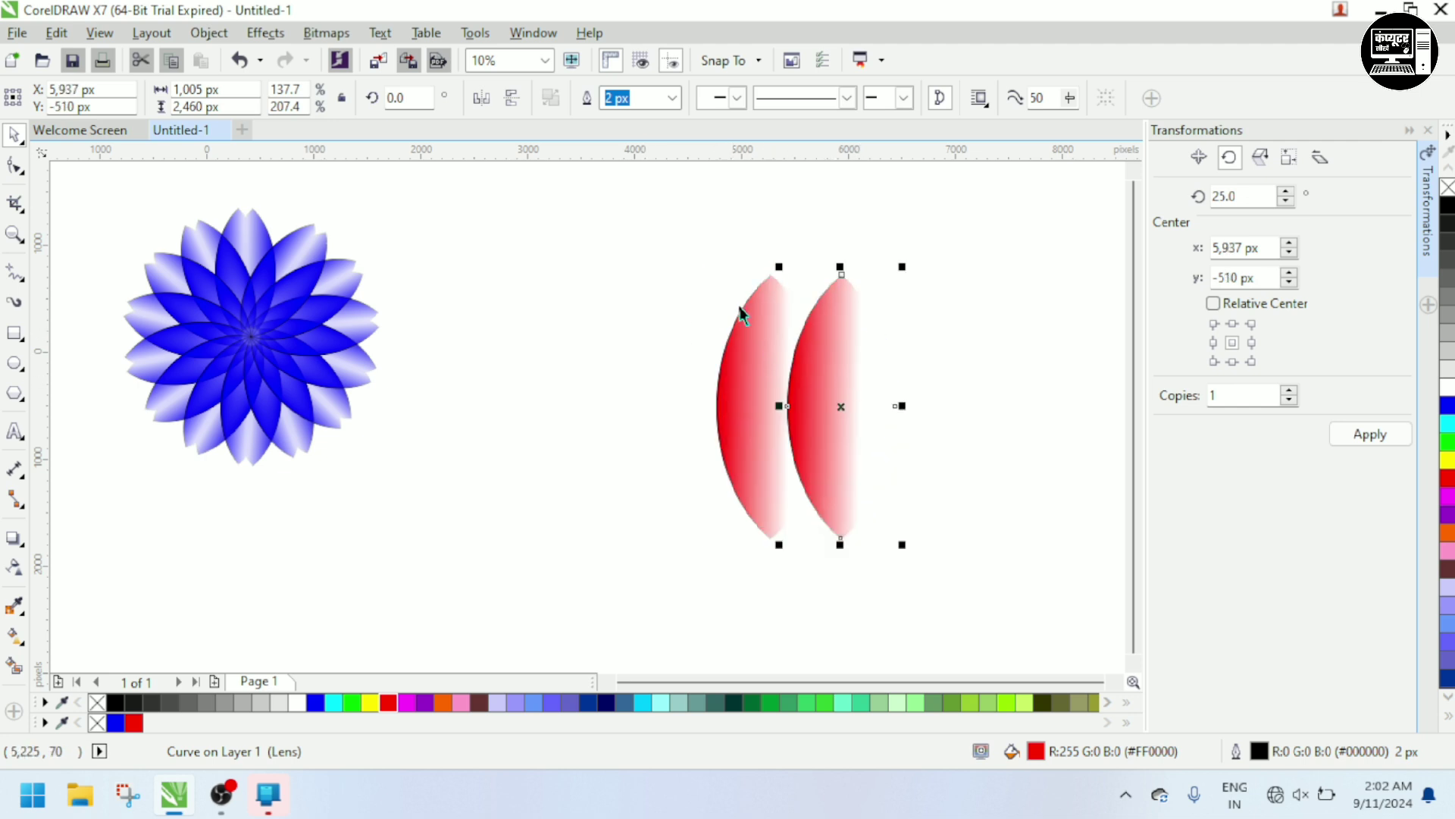
left_click(482, 99)
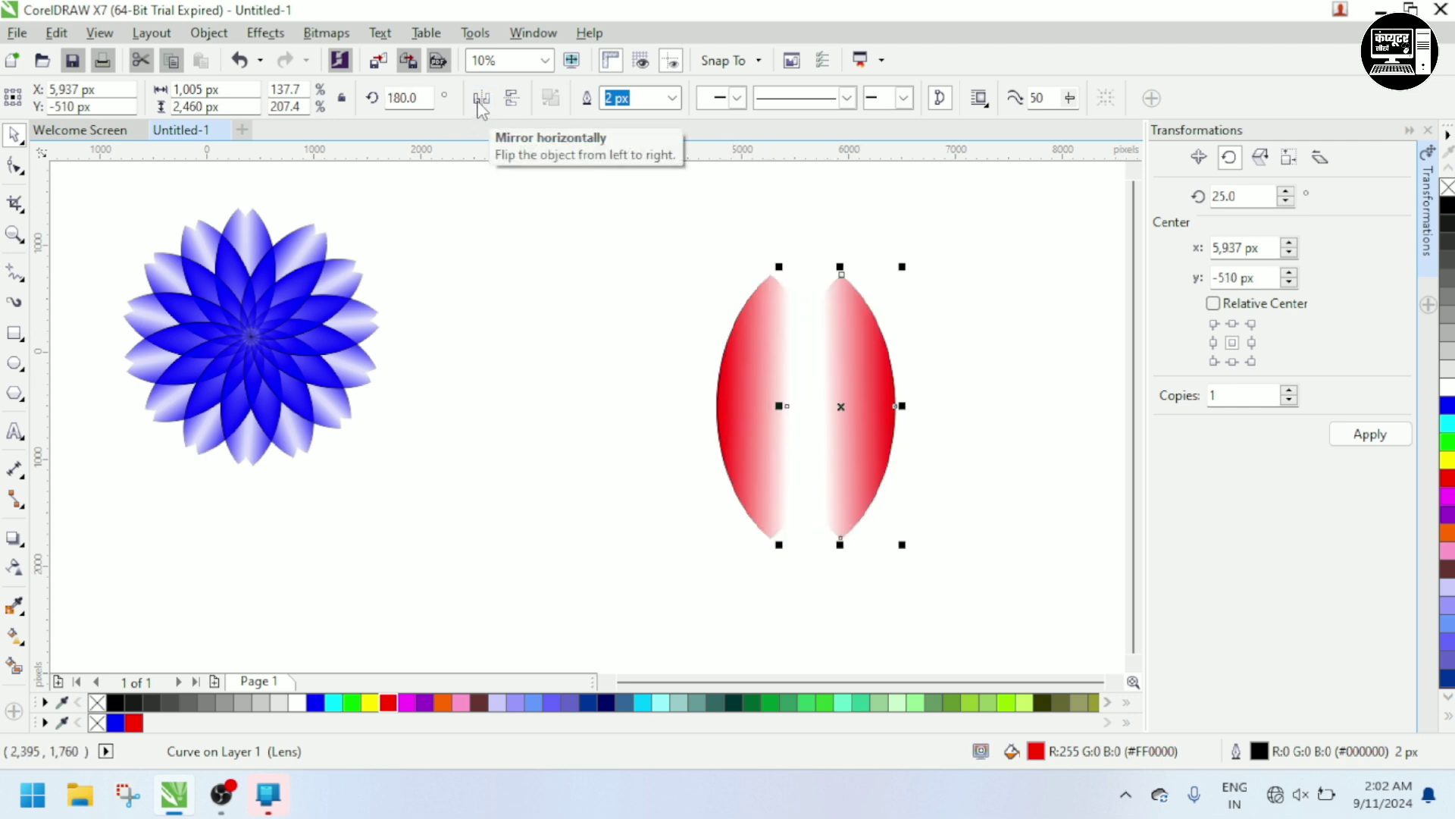
left_click_drag(871, 354, 842, 344)
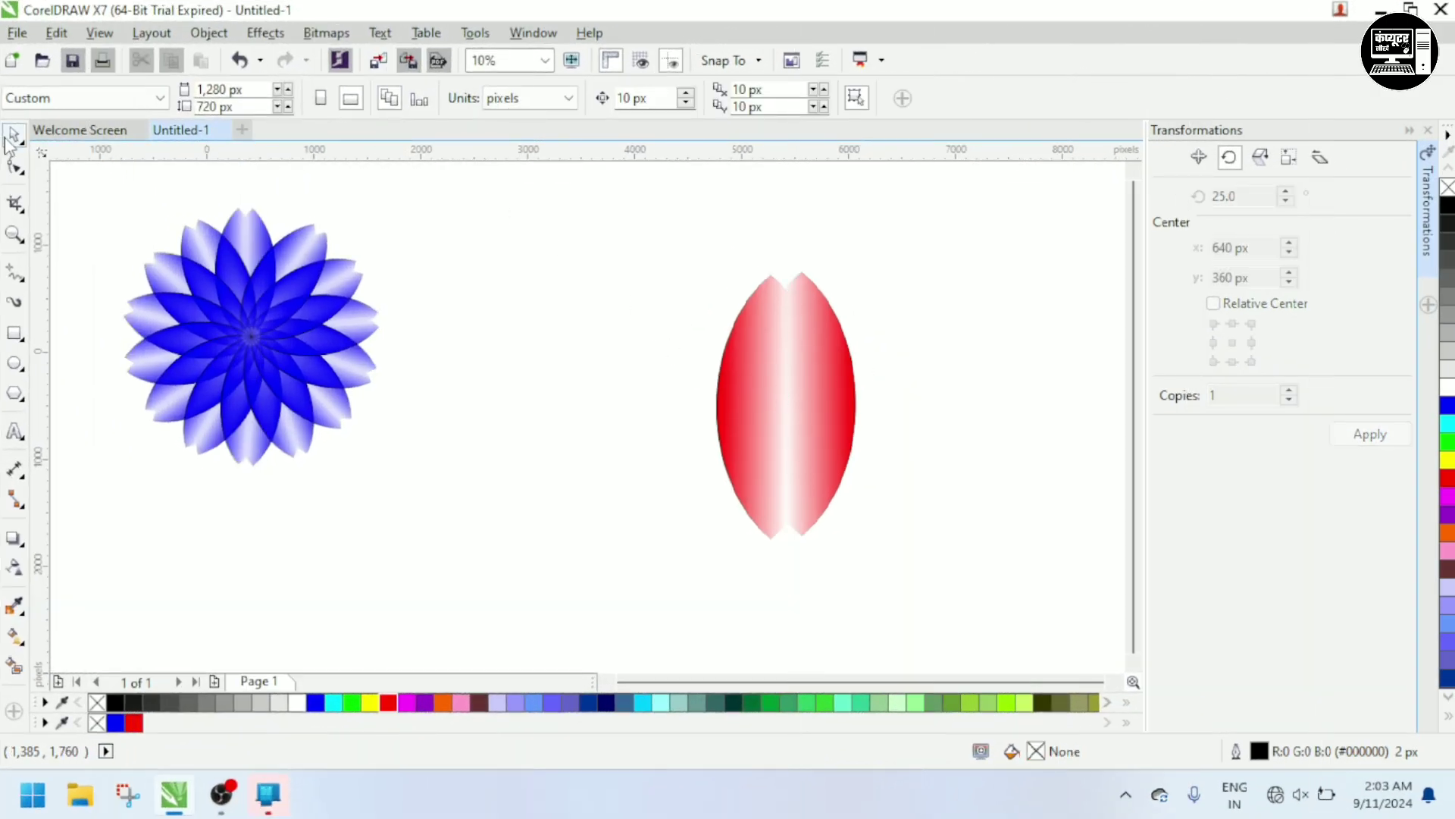
Group the two mirrored red halves into a single petal.
left_click_drag(689, 217, 893, 561)
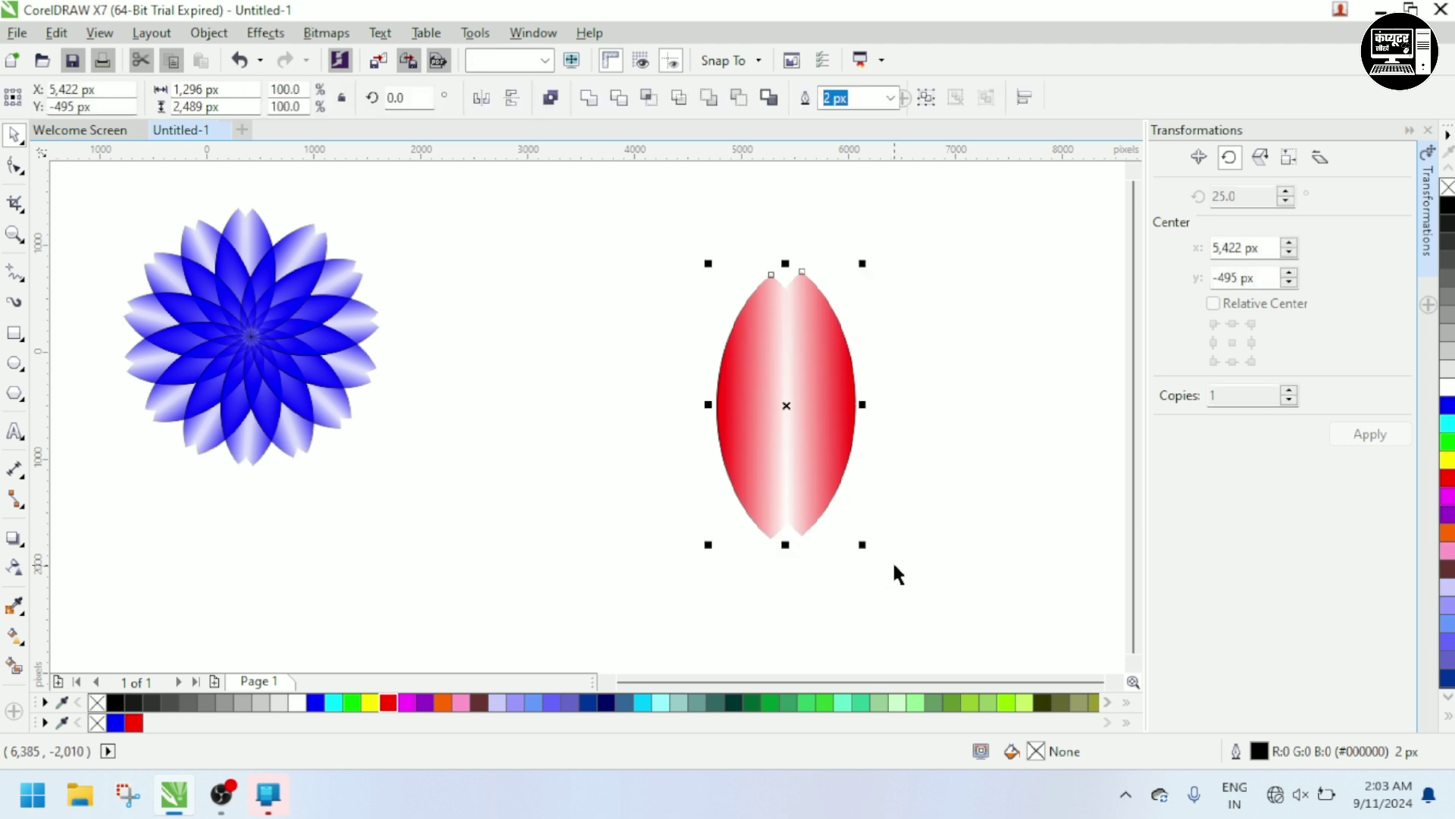
key("ctrl+g")
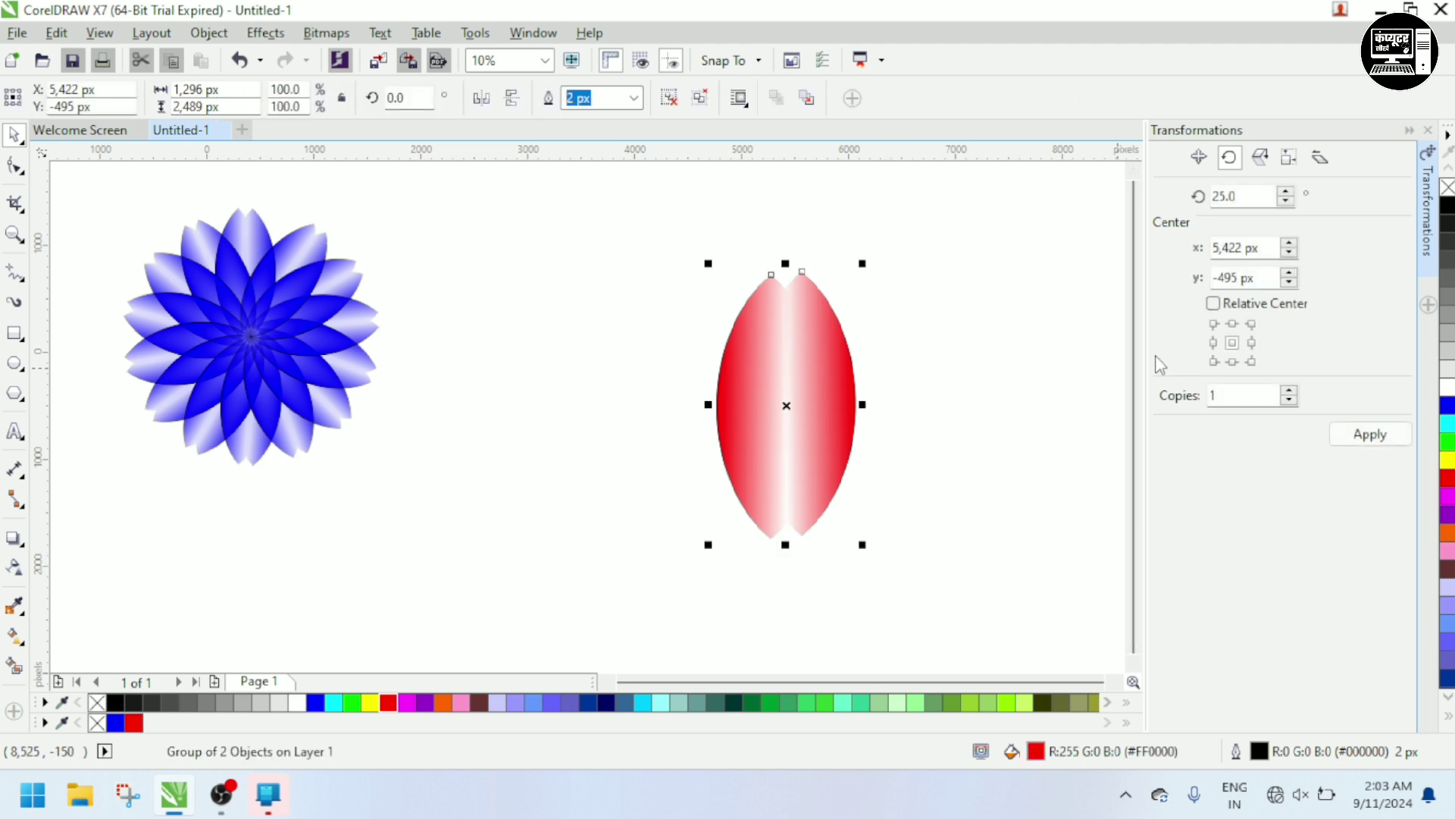
left_click(1033, 383)
left_click(851, 393)
left_click(929, 353)
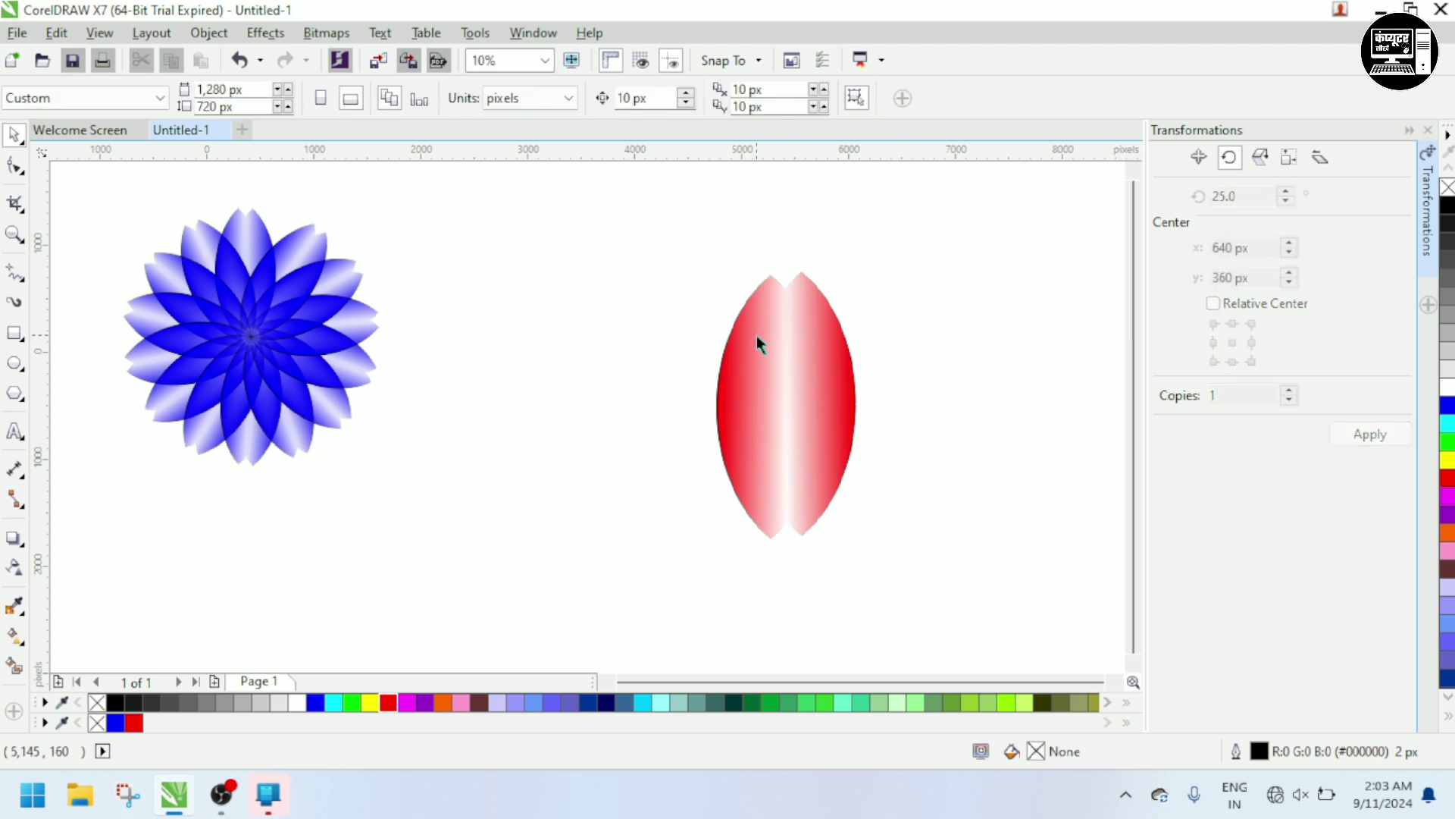
Move the red petal's rotation centre to its bottom tip and create 17 copies rotated in 25° increments.
double_click(802, 362)
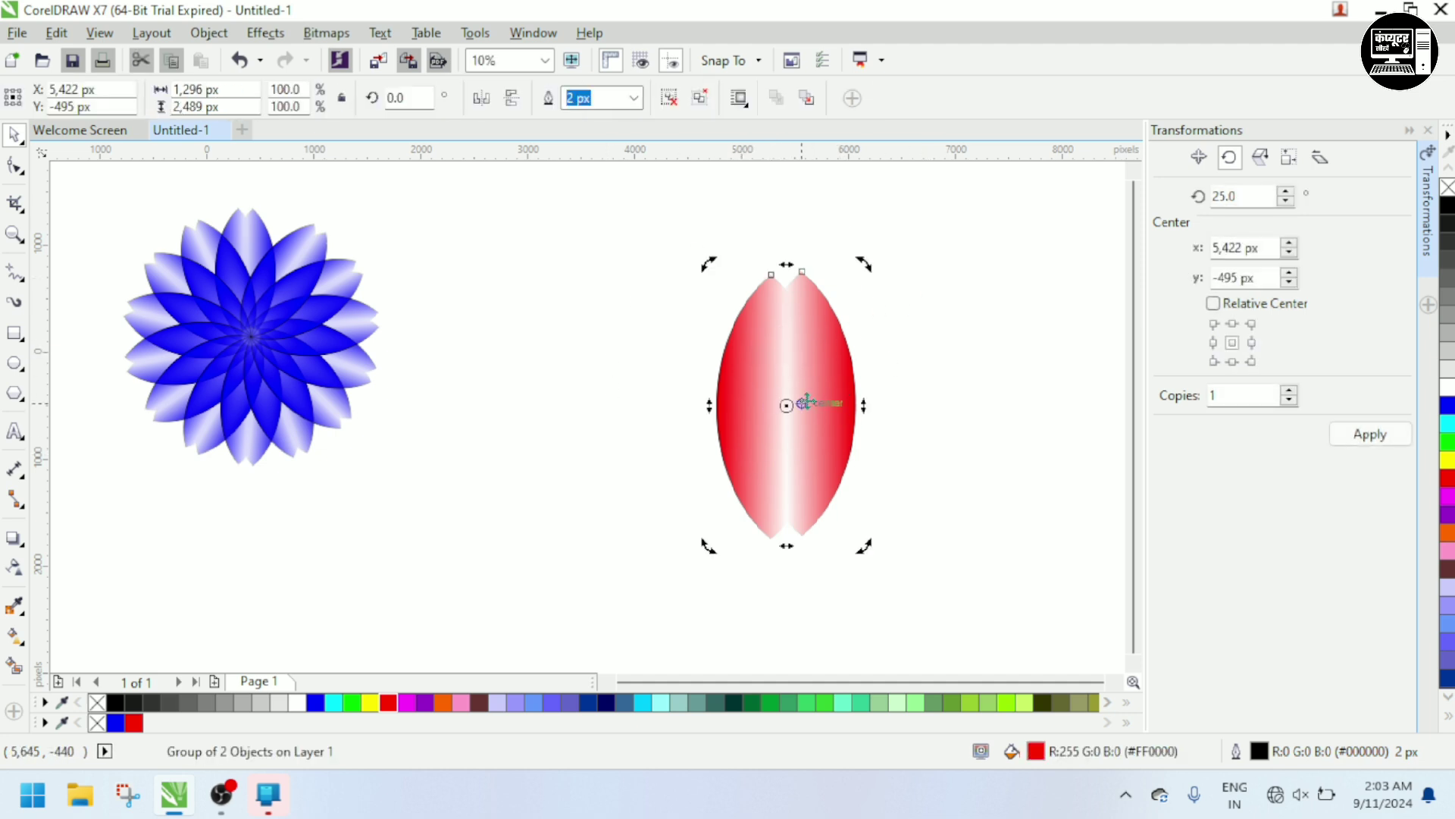
mouse_move(786, 405)
left_mouse_down()
mouse_move(799, 471)
mouse_move(785, 541)
left_mouse_up()
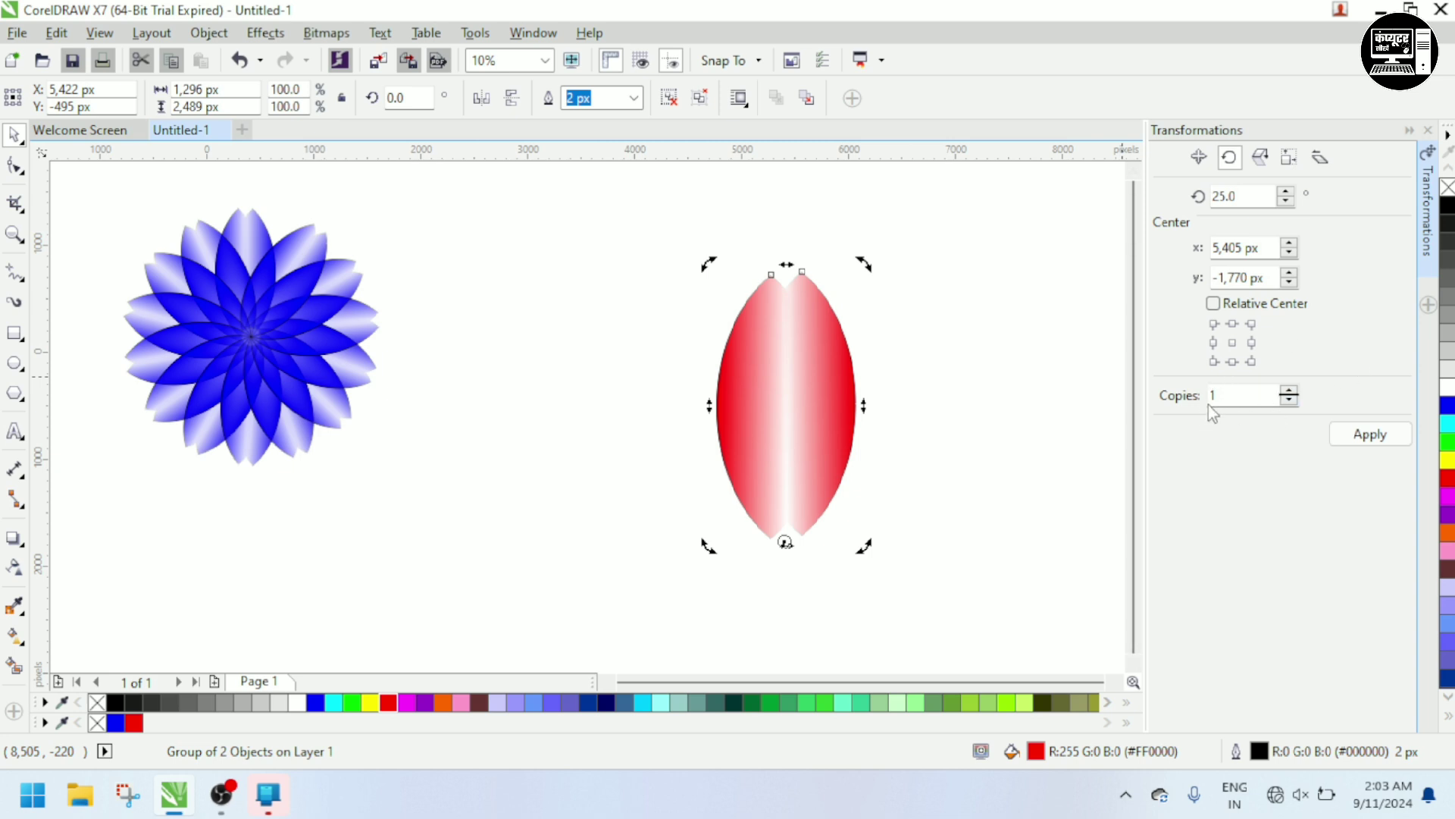
left_click(1224, 396)
type("7")
left_click(1342, 442)
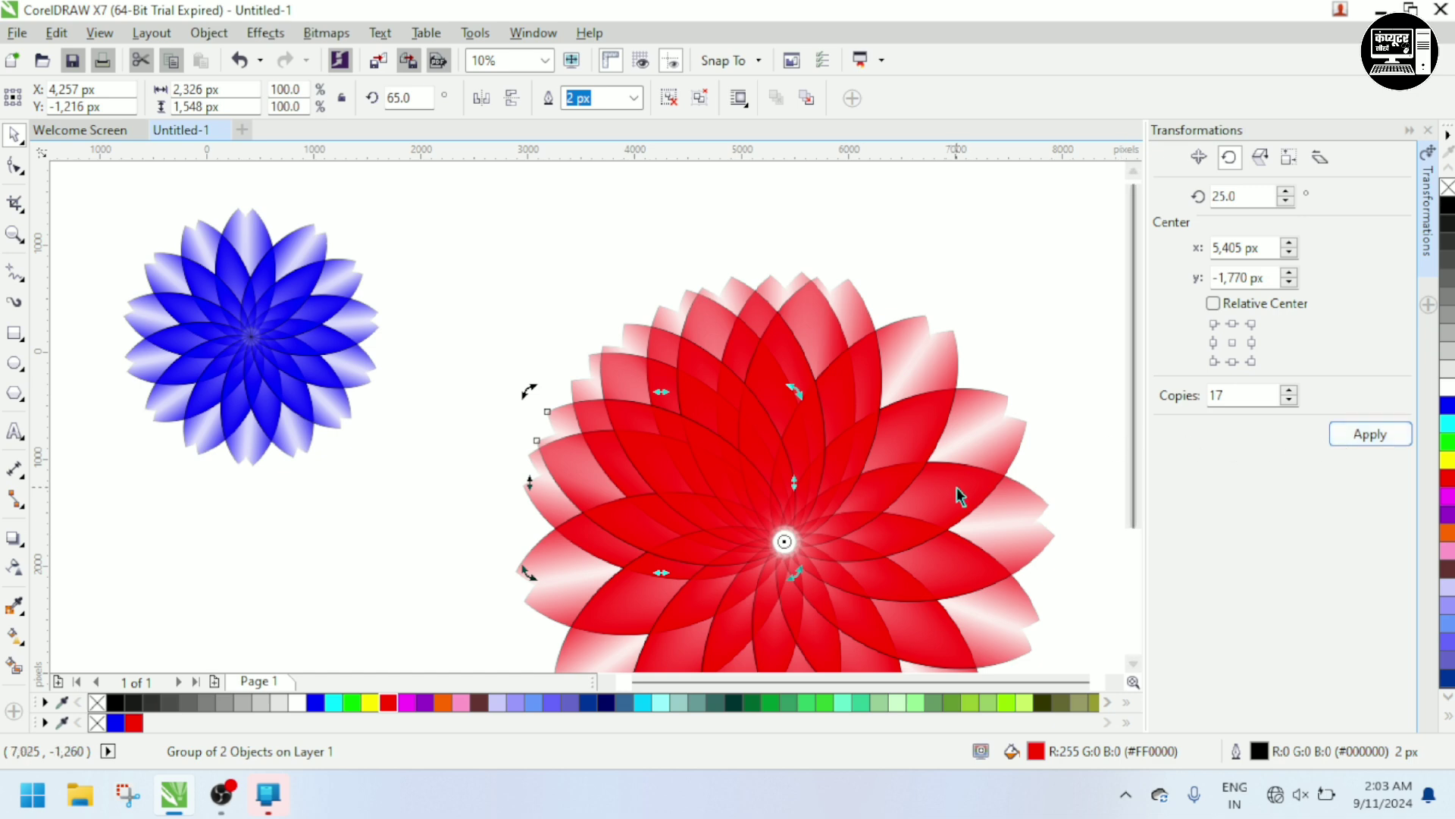
Move the blue flower farther left and enlarge it proportionally to about 4,353 by 4,392 px.
left_click(825, 422)
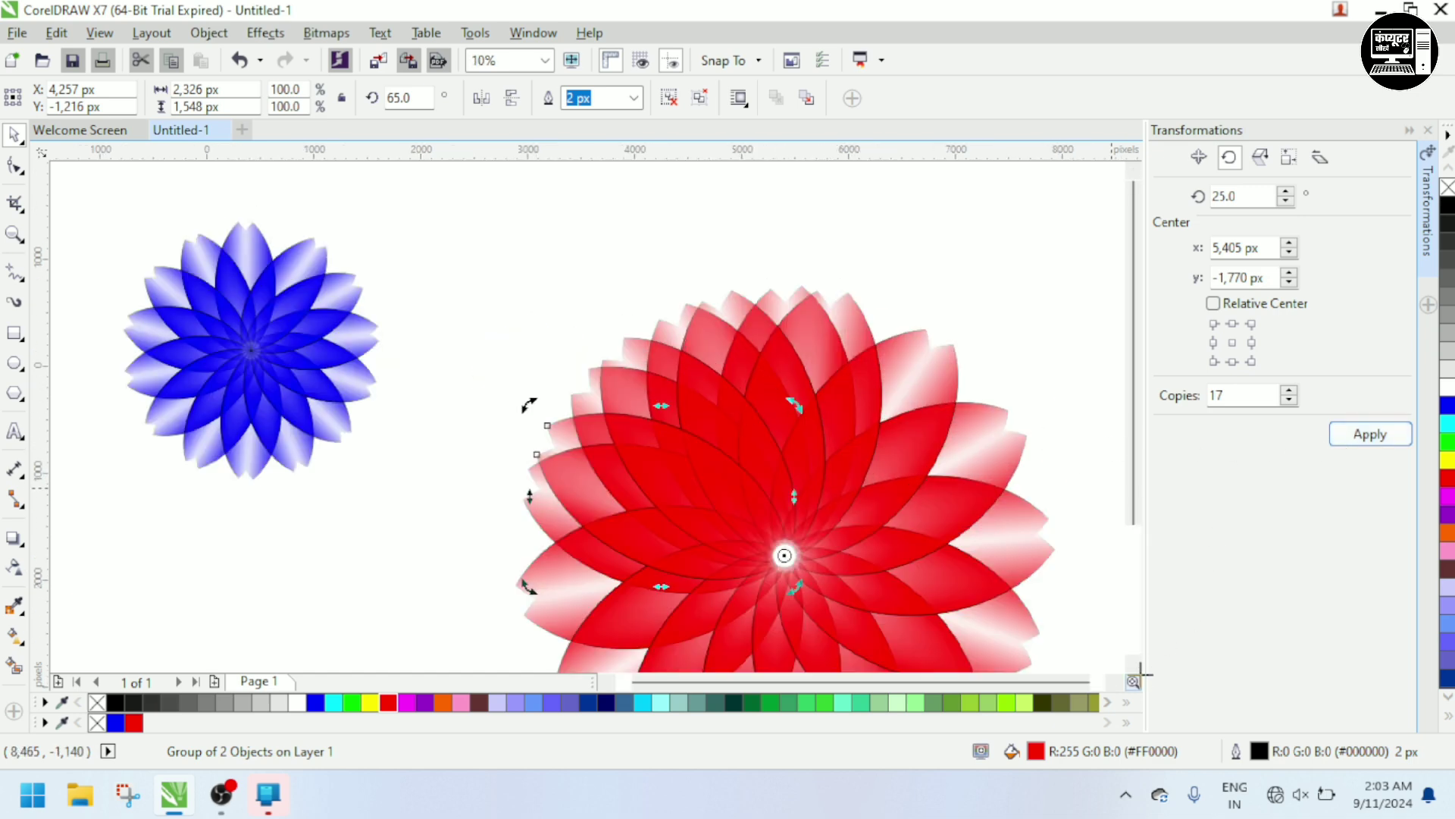
left_click(1135, 634)
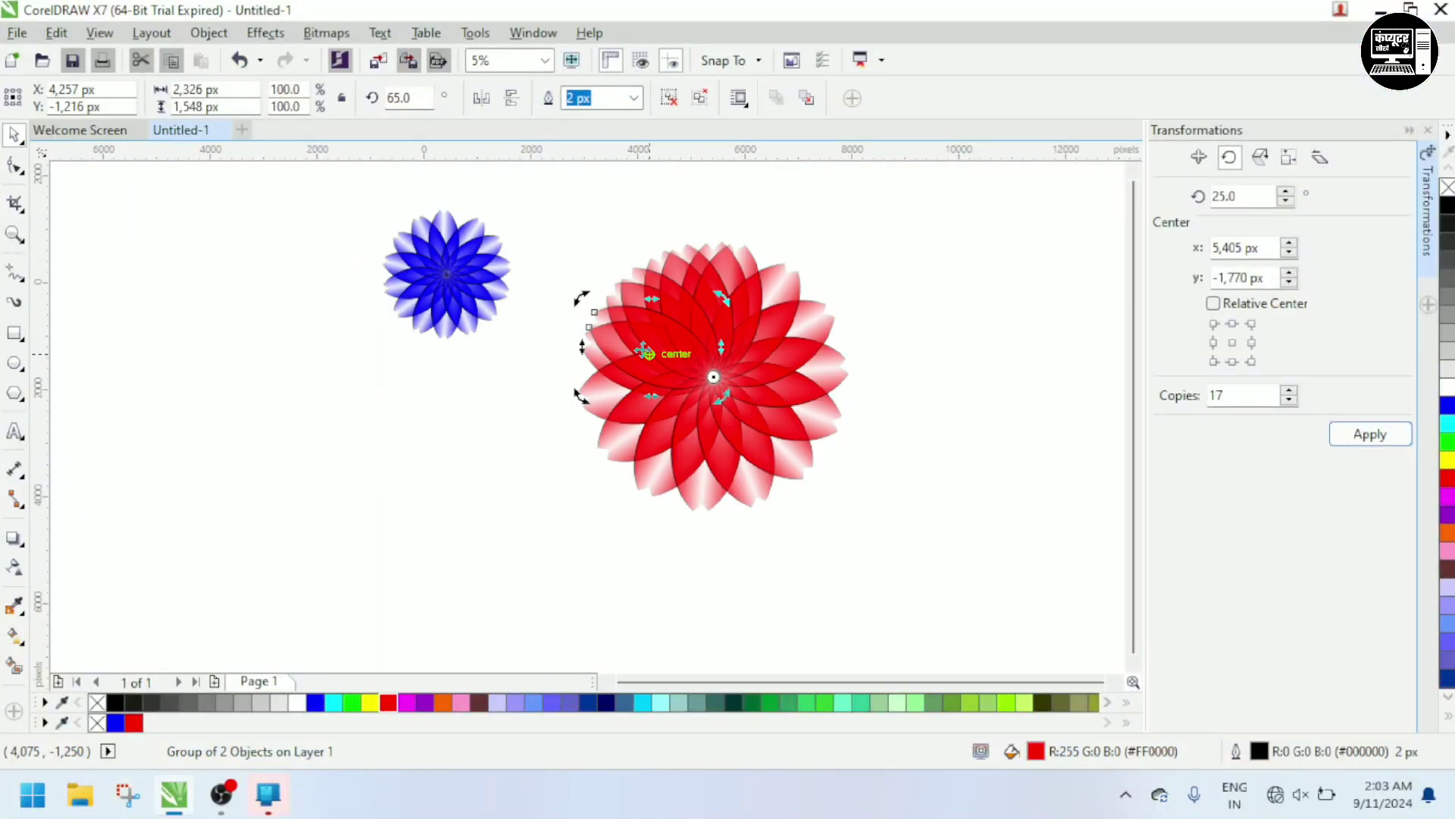
left_click(572, 477)
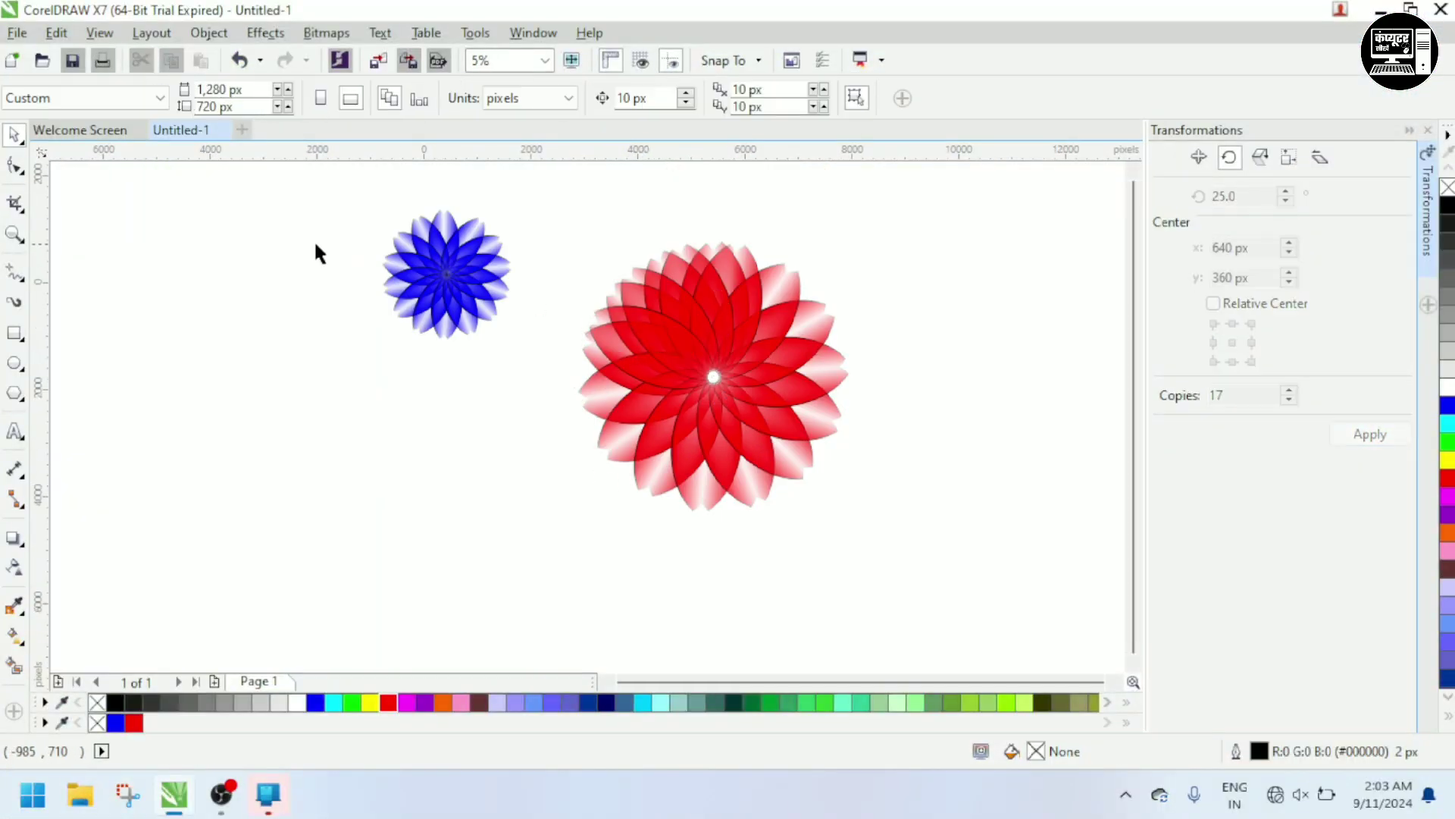
left_click_drag(350, 203, 532, 357)
left_click_drag(454, 292, 190, 300)
left_click_drag(250, 358, 355, 465)
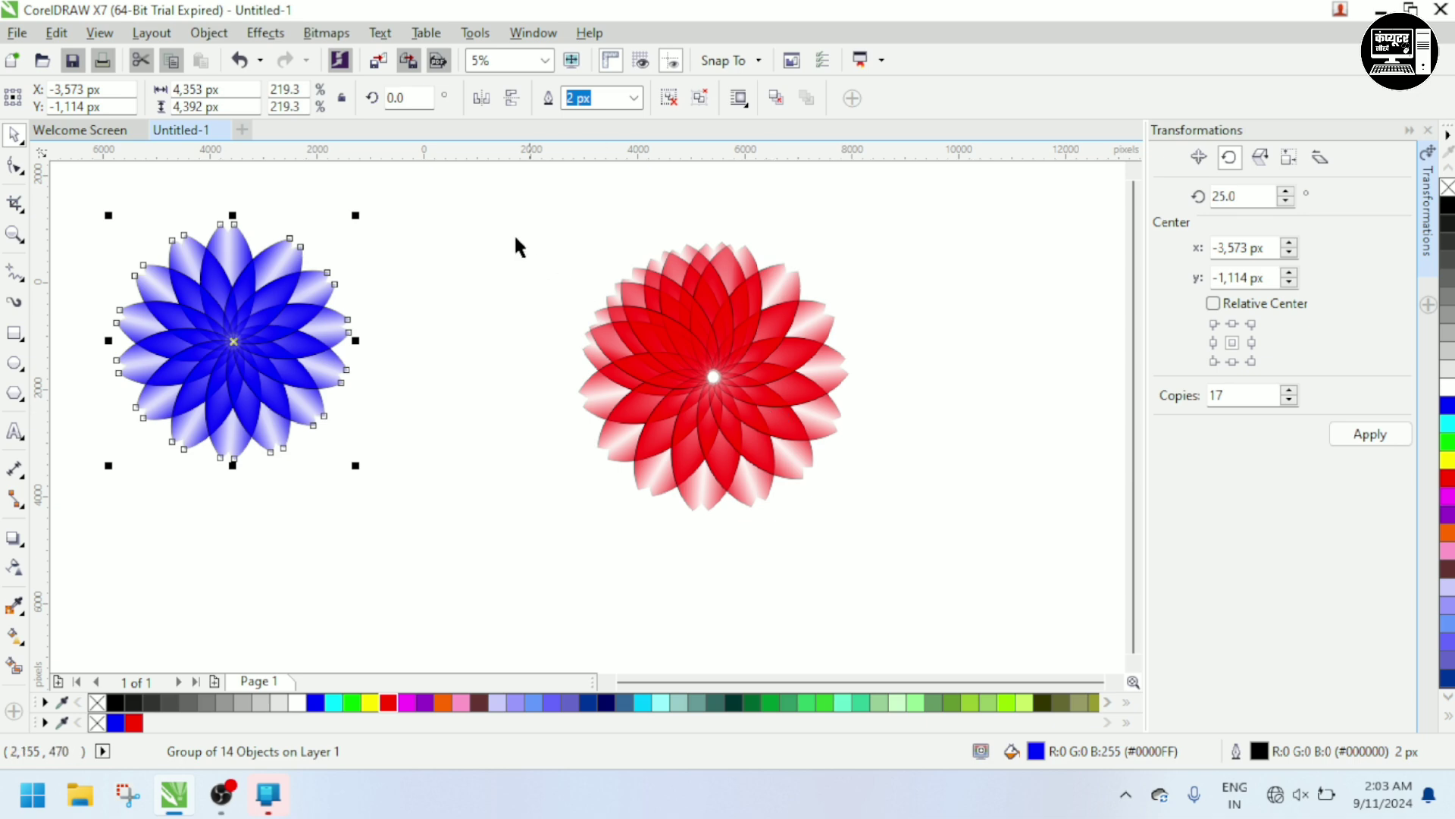
Group all the red petals into one flower.
left_click_drag(503, 227, 891, 534)
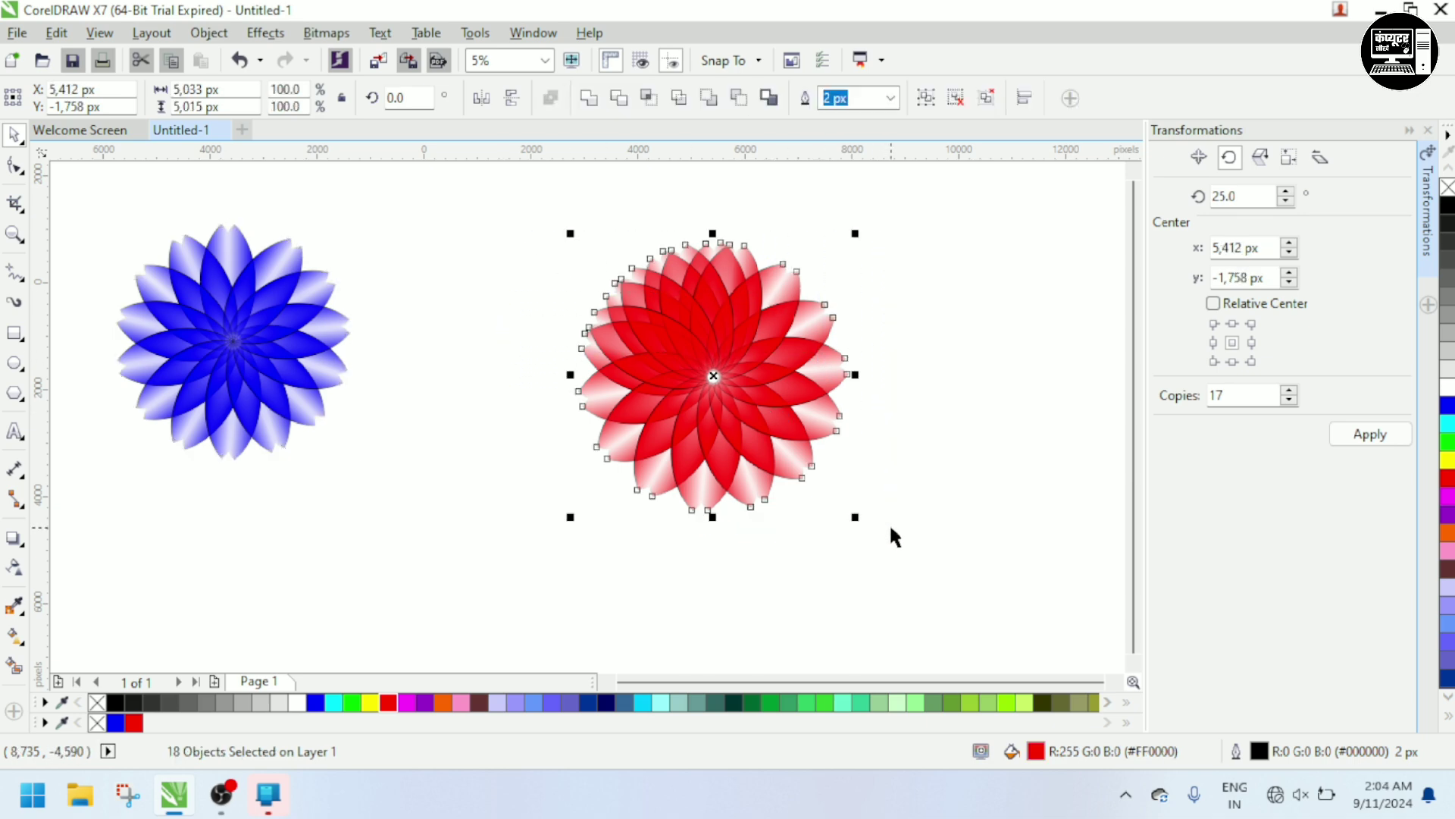
key("ctrl+g")
left_click(893, 524)
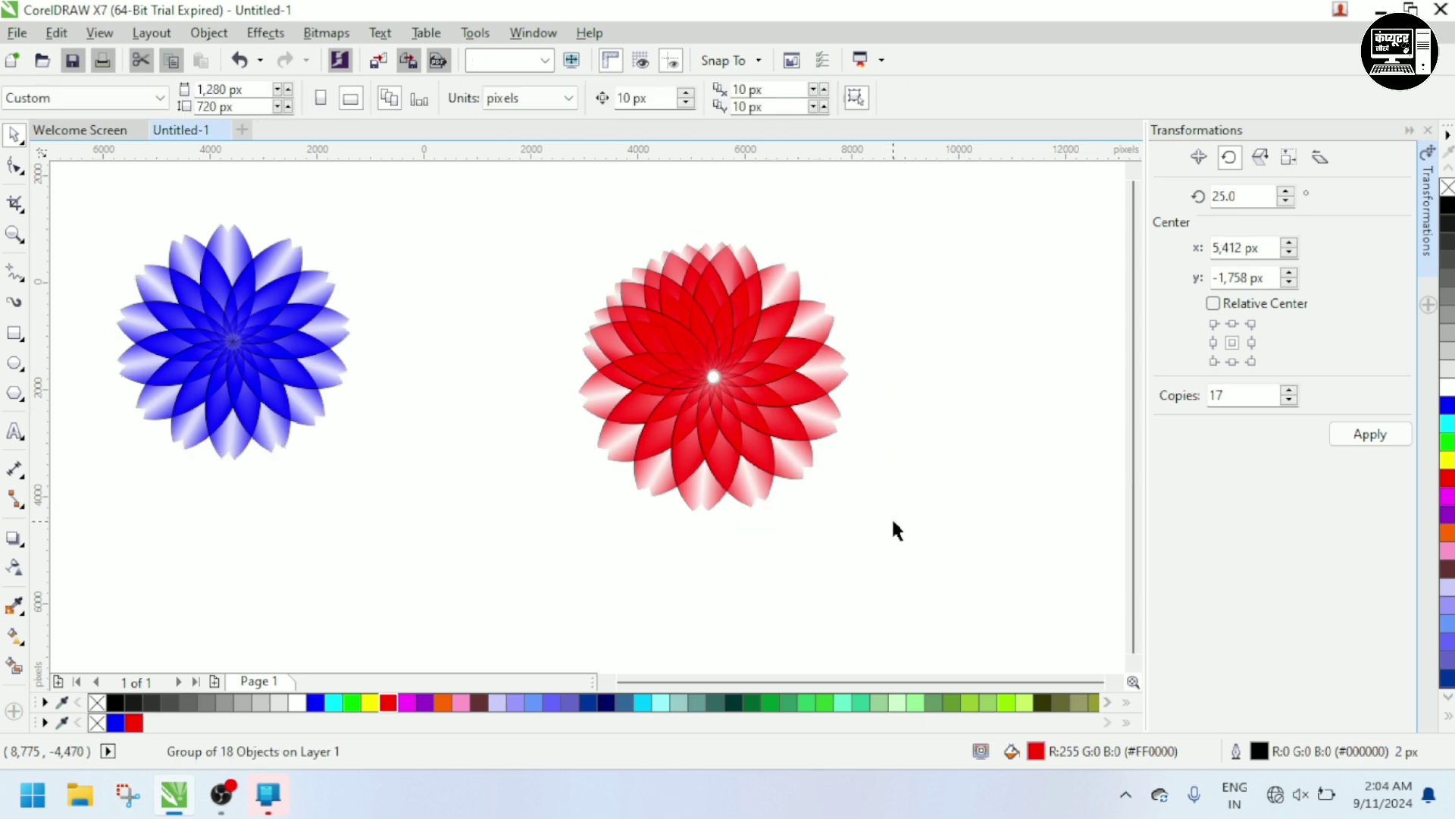
Enlarge the red flower proportionally to about 5,680 by 5,659 px and move it toward the upper right of the drawing area.
left_click_drag(552, 230, 893, 556)
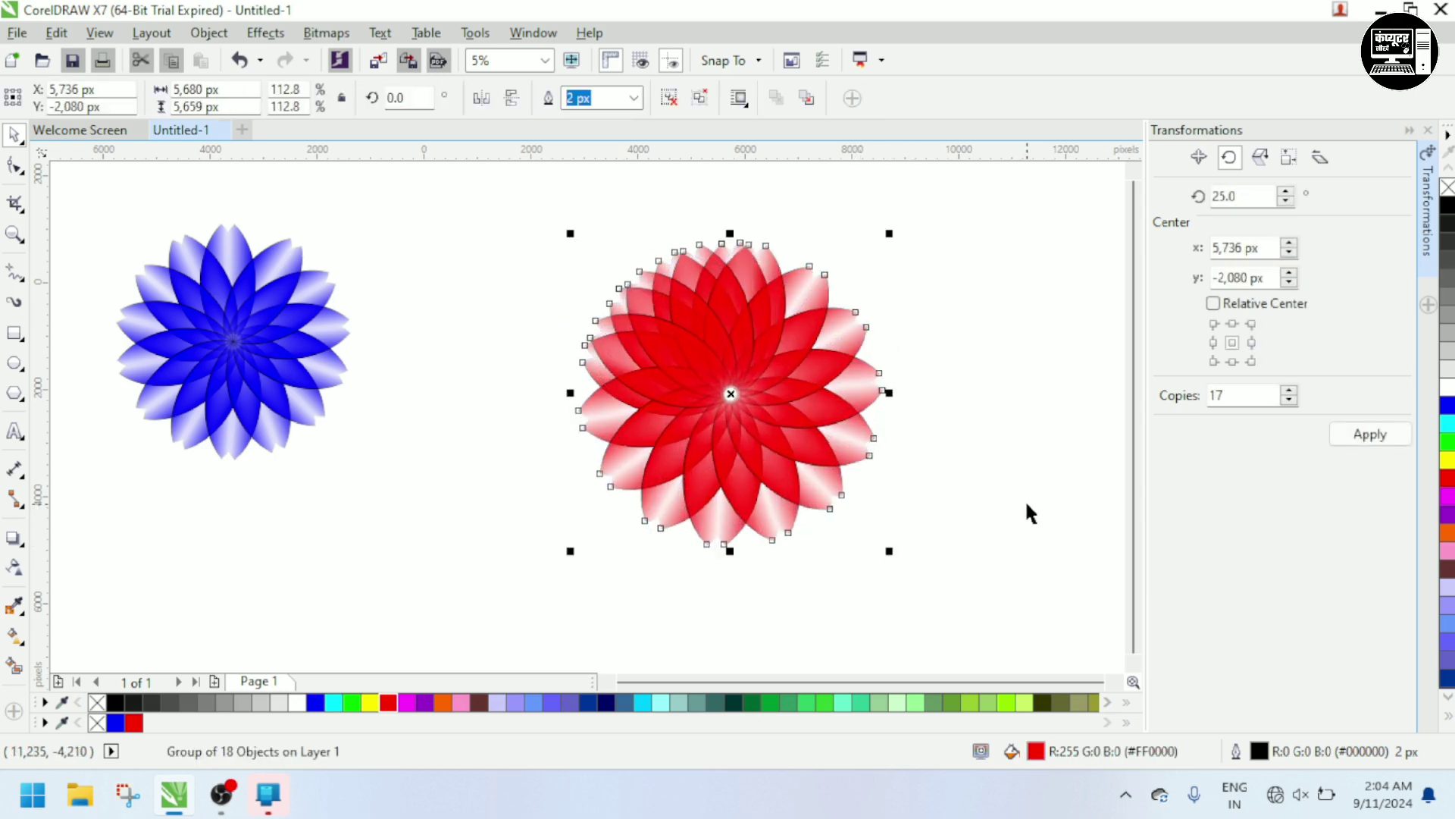
left_click(998, 446)
left_click(724, 416)
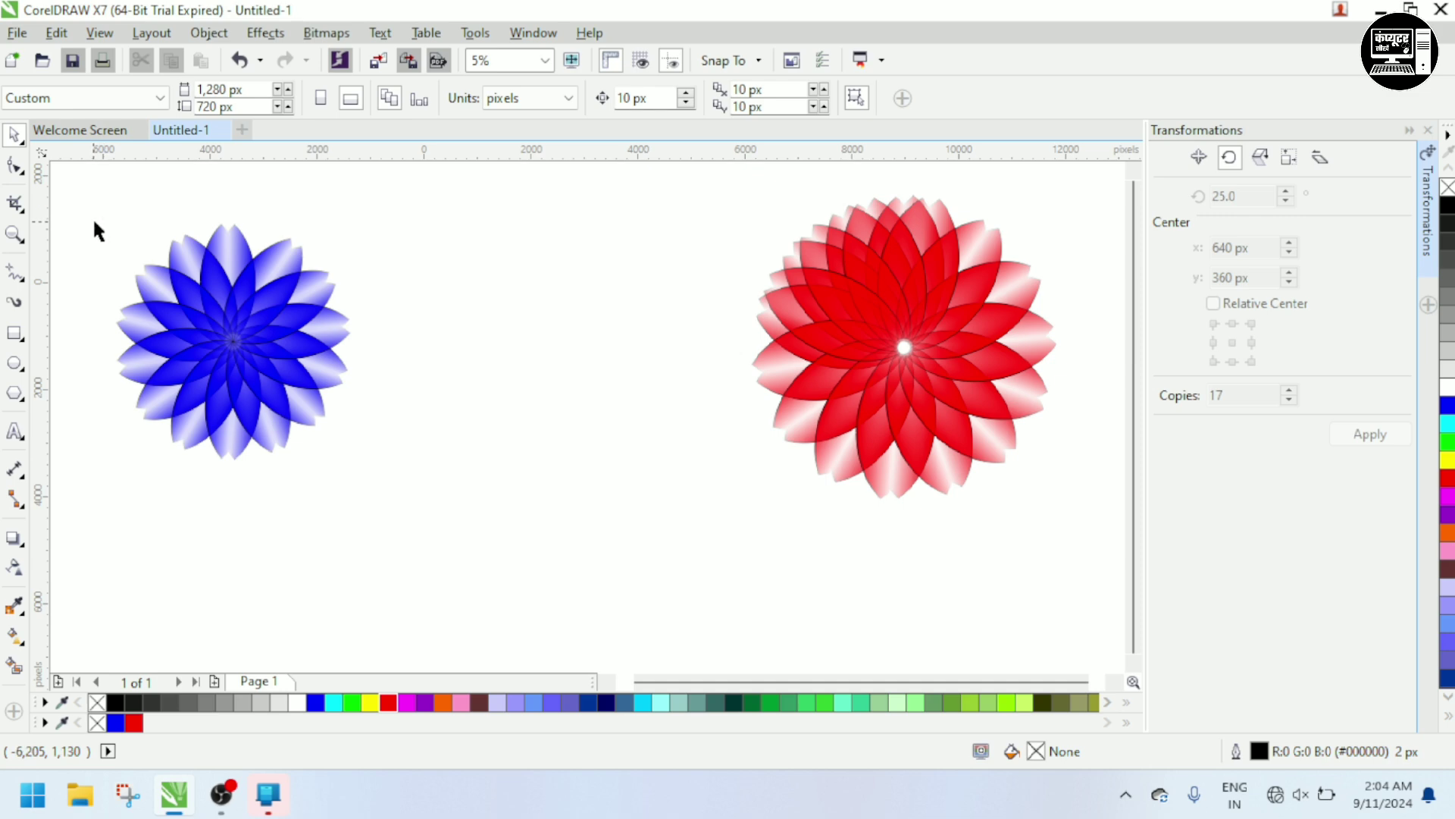
Move the blue flower into the gap beside the red one and place a duplicate at the upper left of the drawing area.
left_click_drag(94, 220, 388, 483)
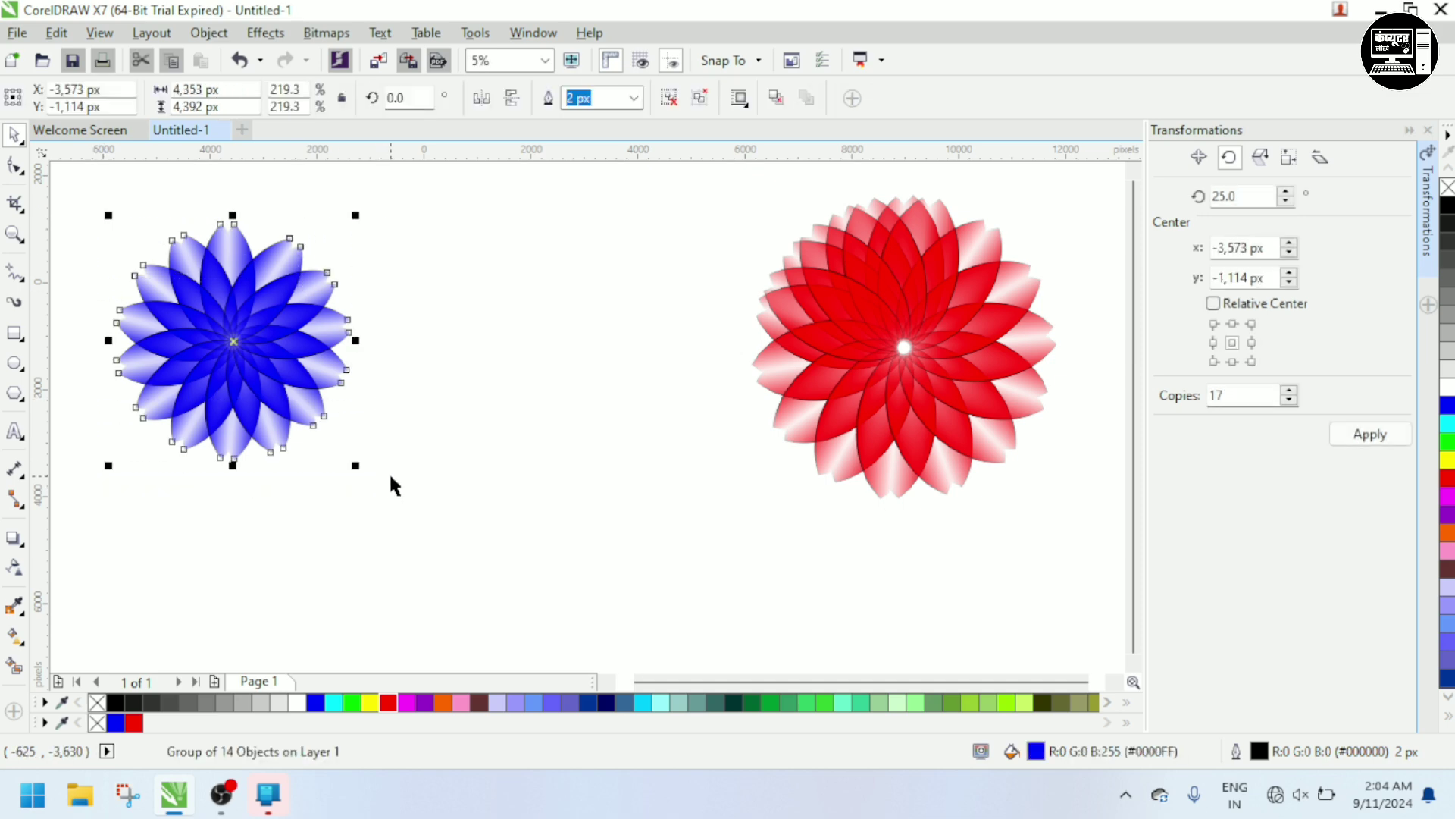
left_click(442, 419)
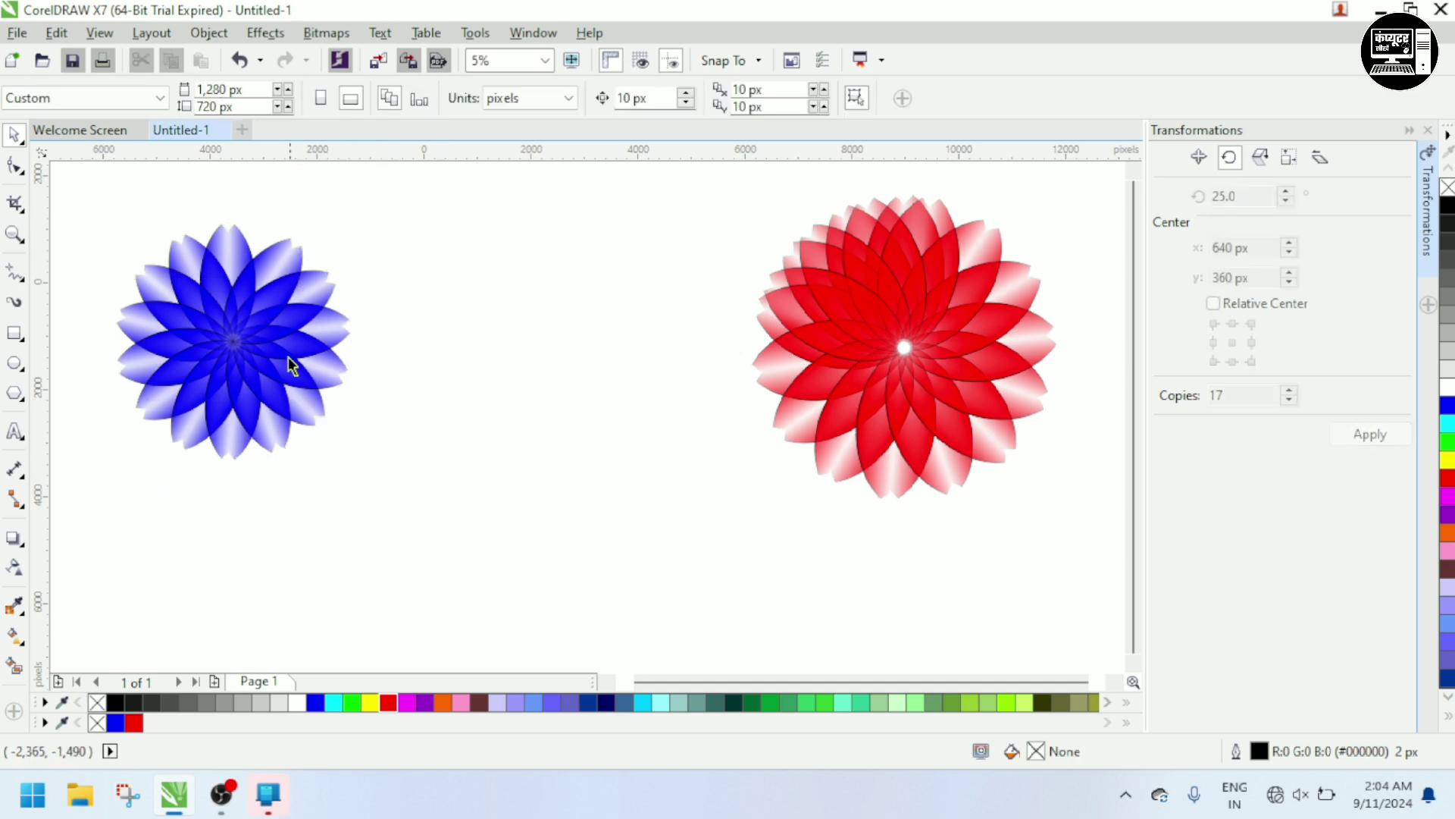
left_click_drag(225, 356, 518, 470)
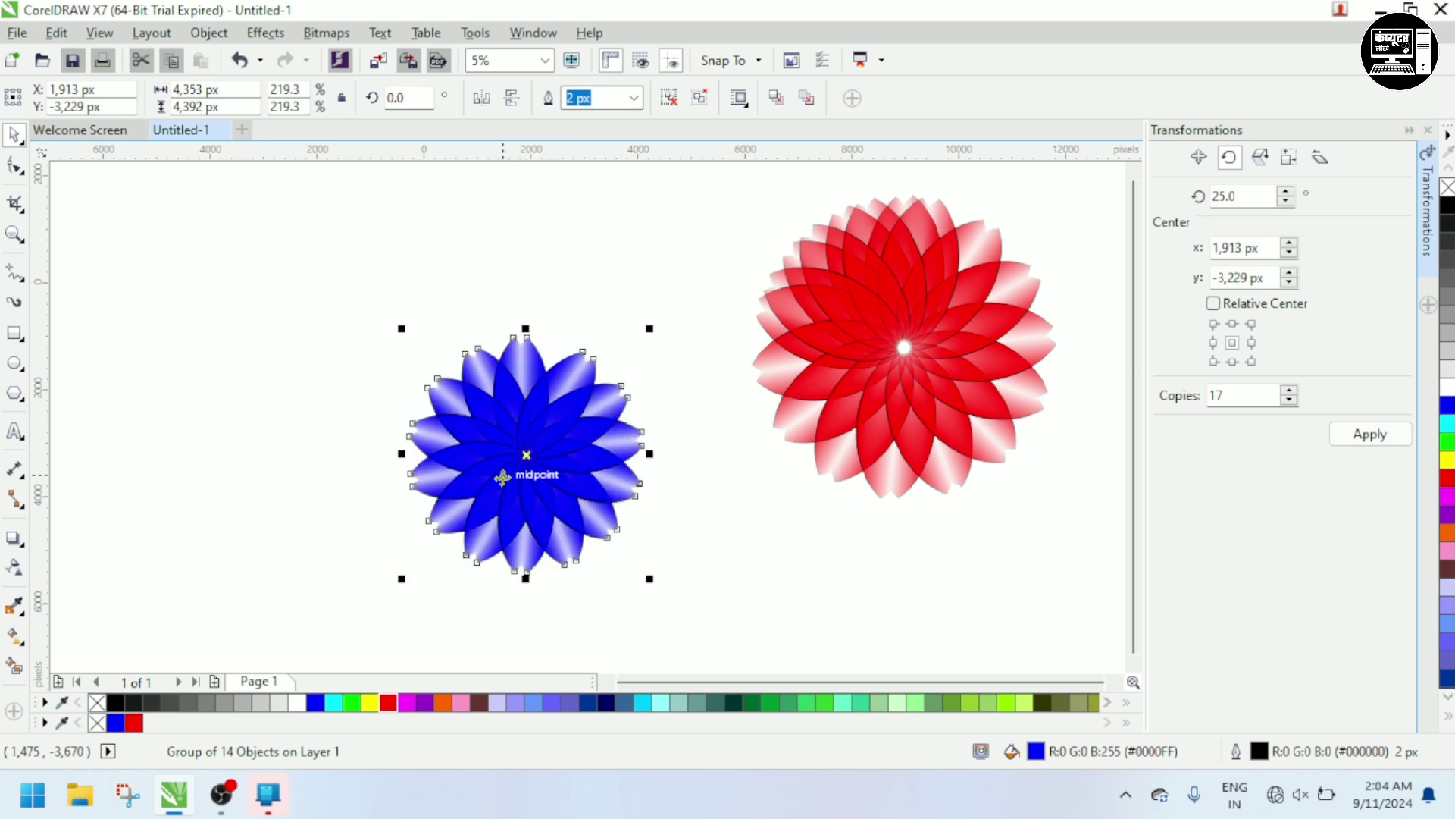
left_click_drag(530, 461, 198, 331)
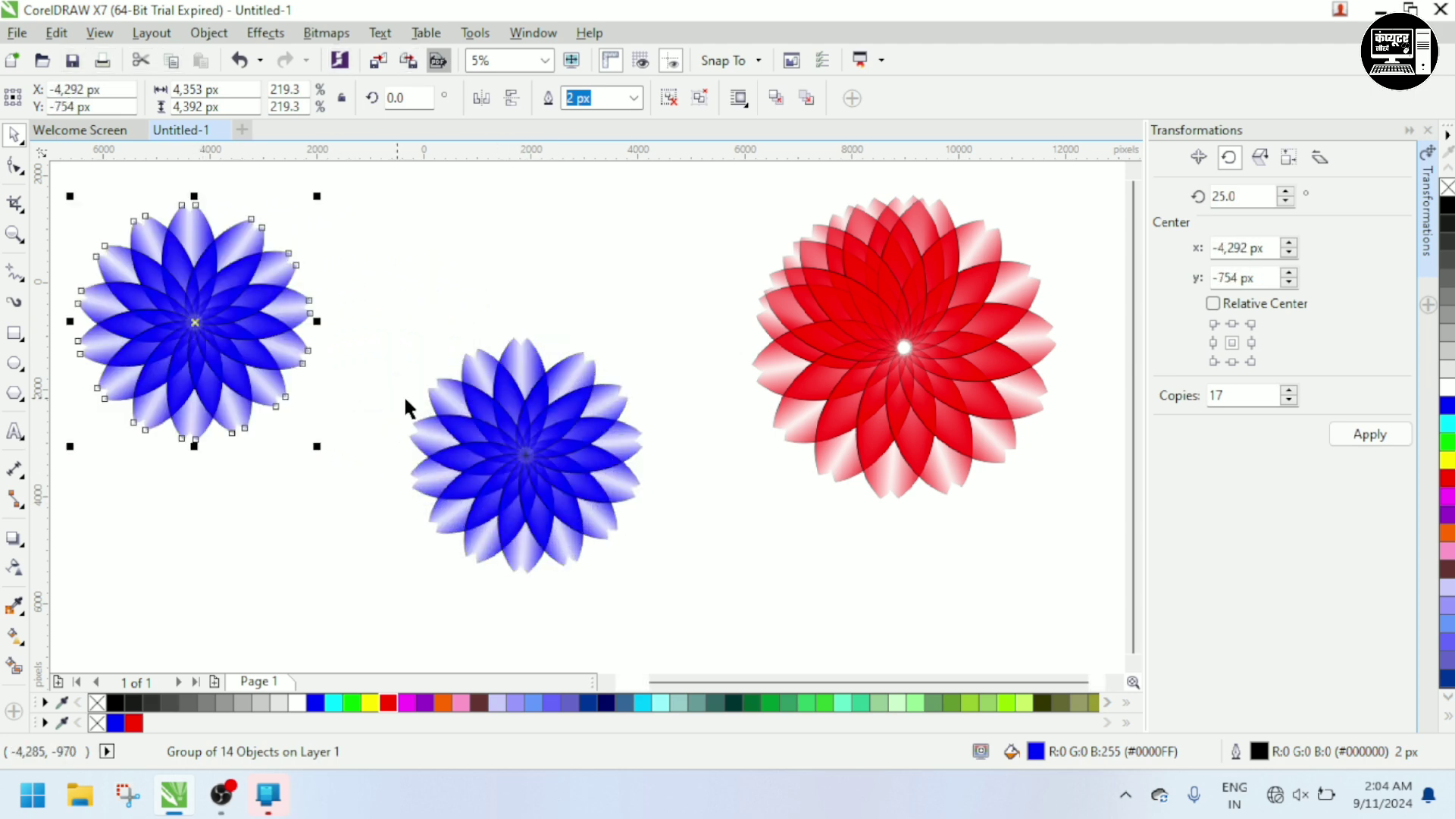
Recolour the middle flower bright green (#00FF00) and enlarge it proportionally.
left_click(552, 477)
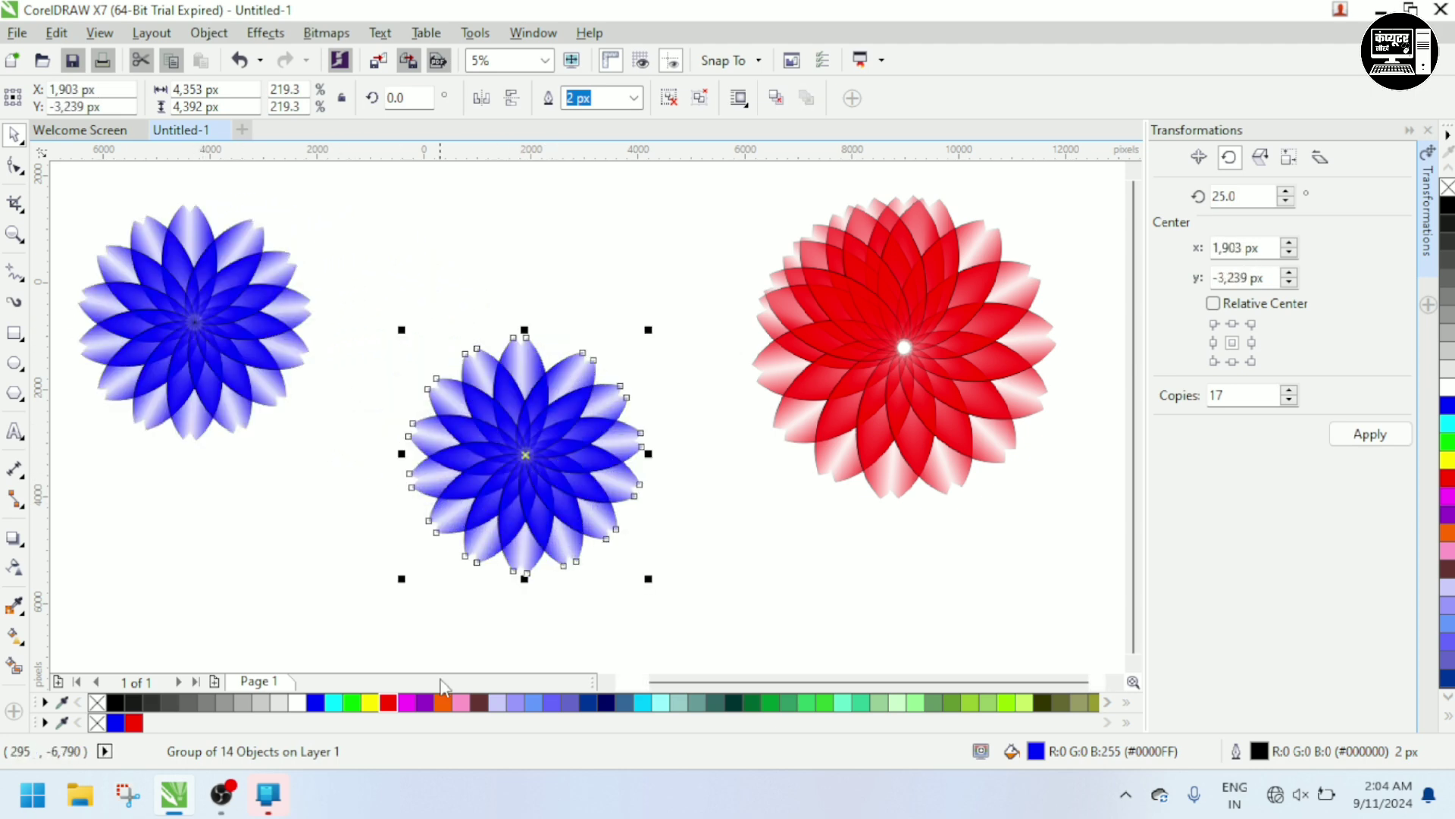
left_click(352, 702)
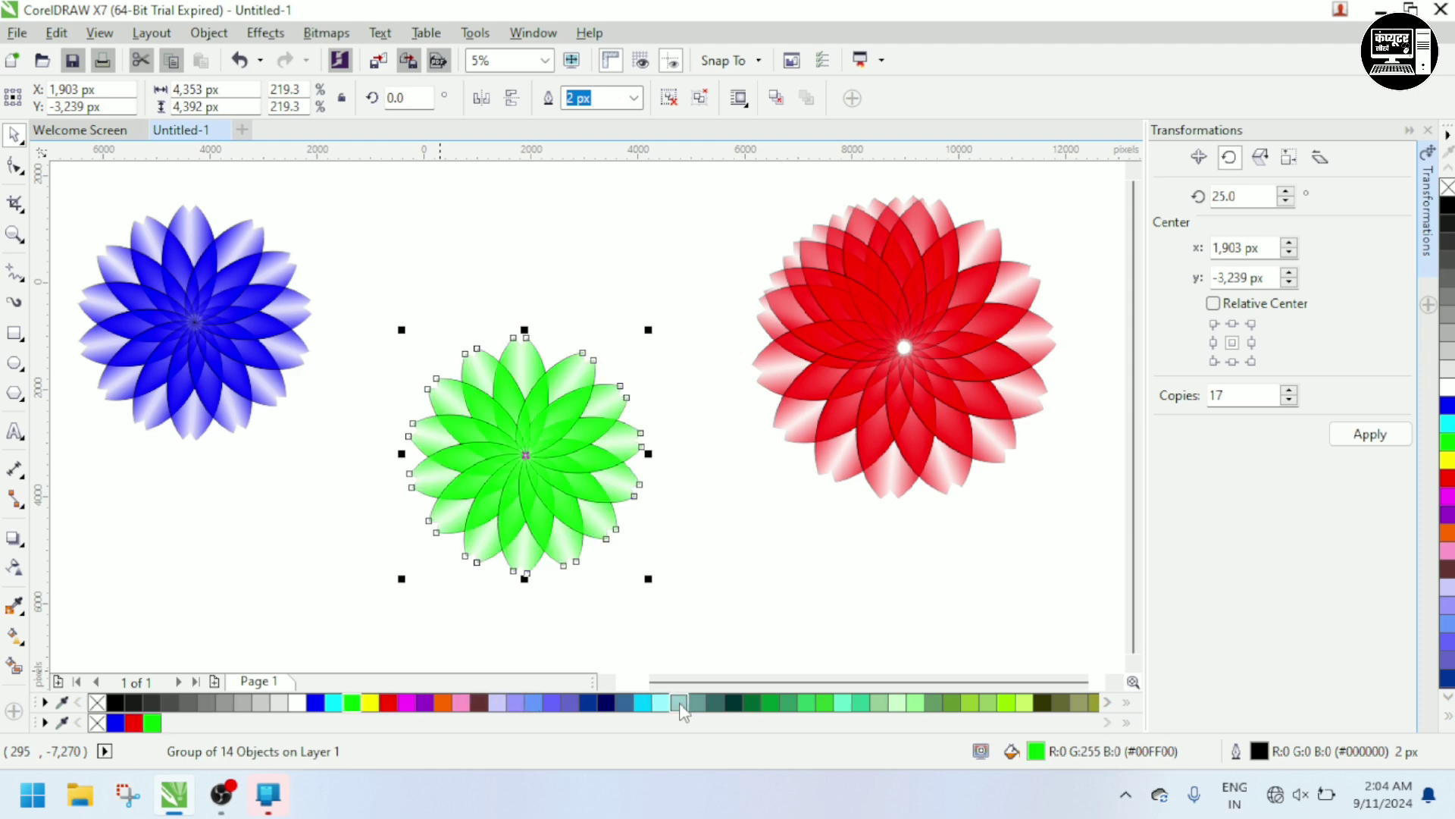
left_click(785, 583)
left_click(481, 460)
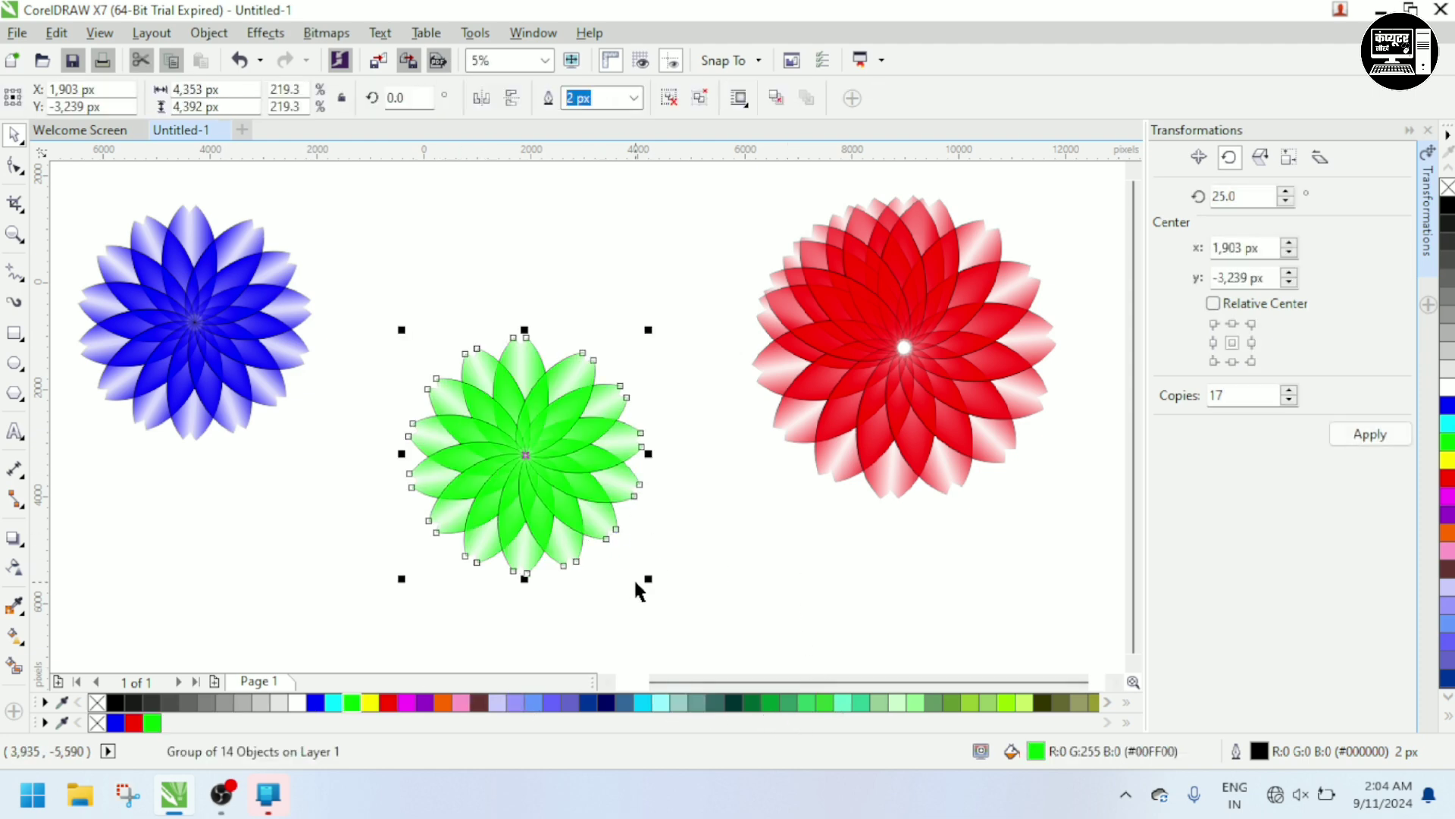
left_click_drag(649, 577, 773, 611)
left_click(716, 508)
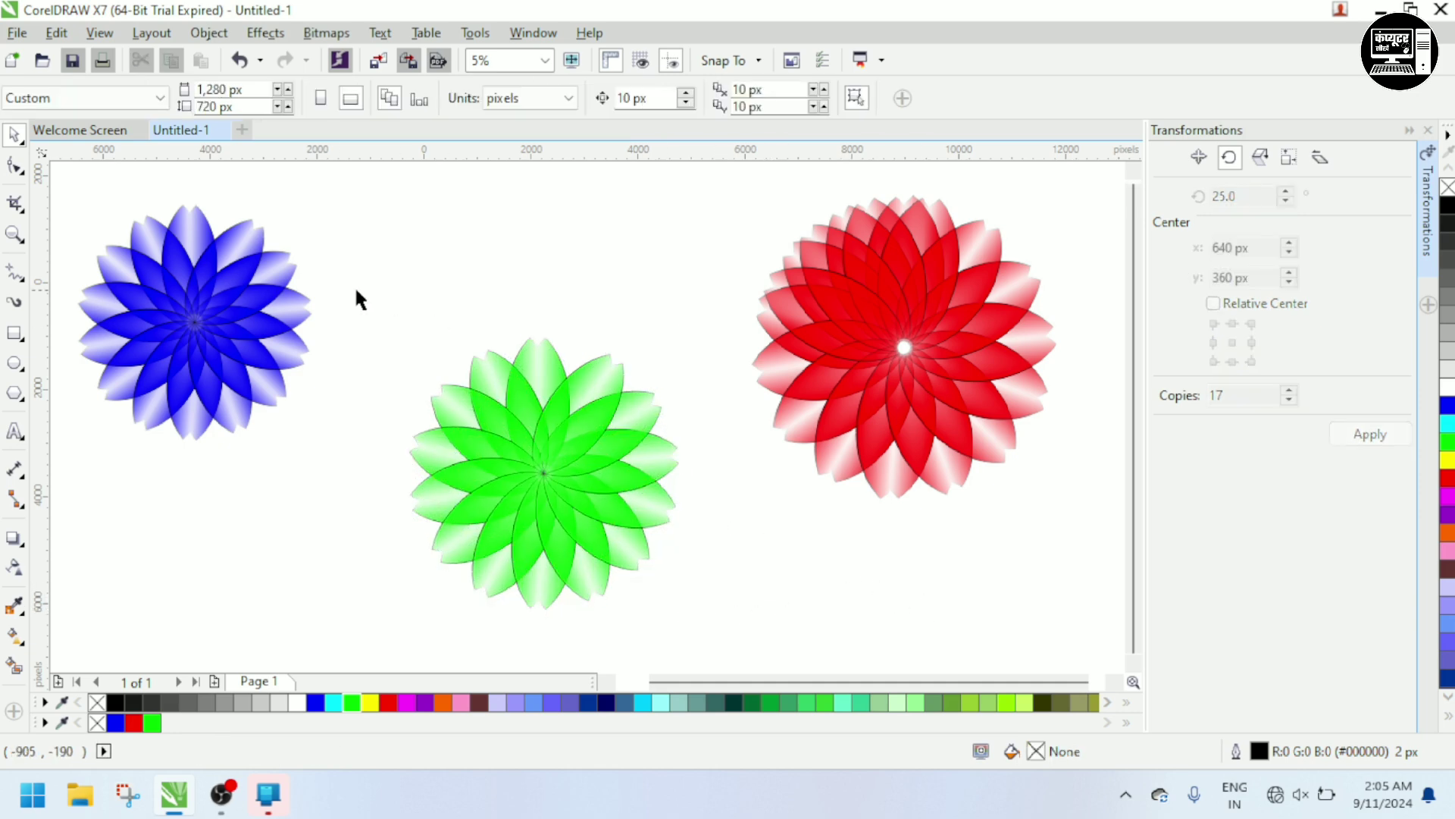
Enlarge the remaining blue flower proportionally until it is about as large as the green one.
left_click(265, 298)
left_click_drag(317, 446, 361, 490)
left_click(367, 518)
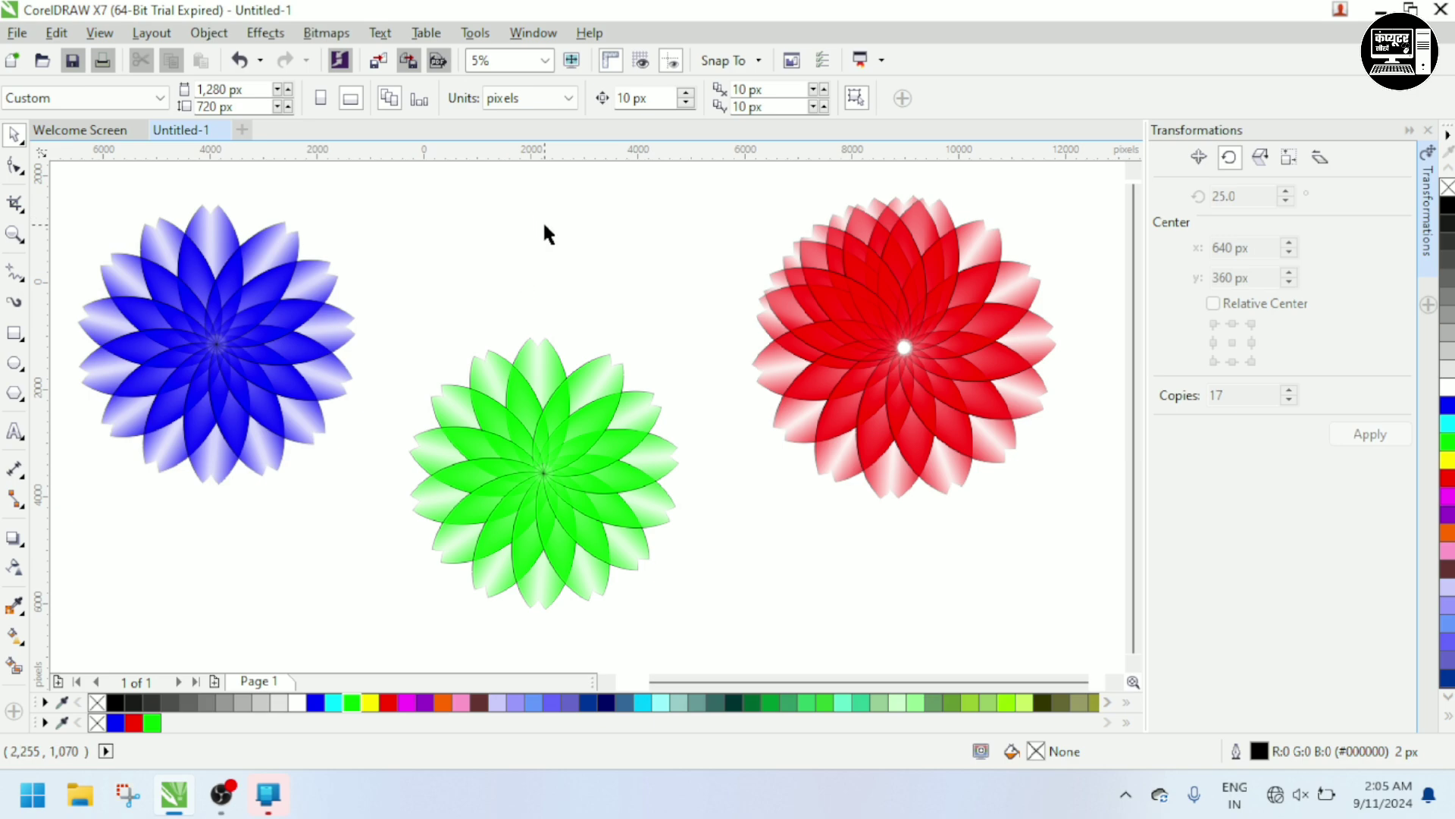